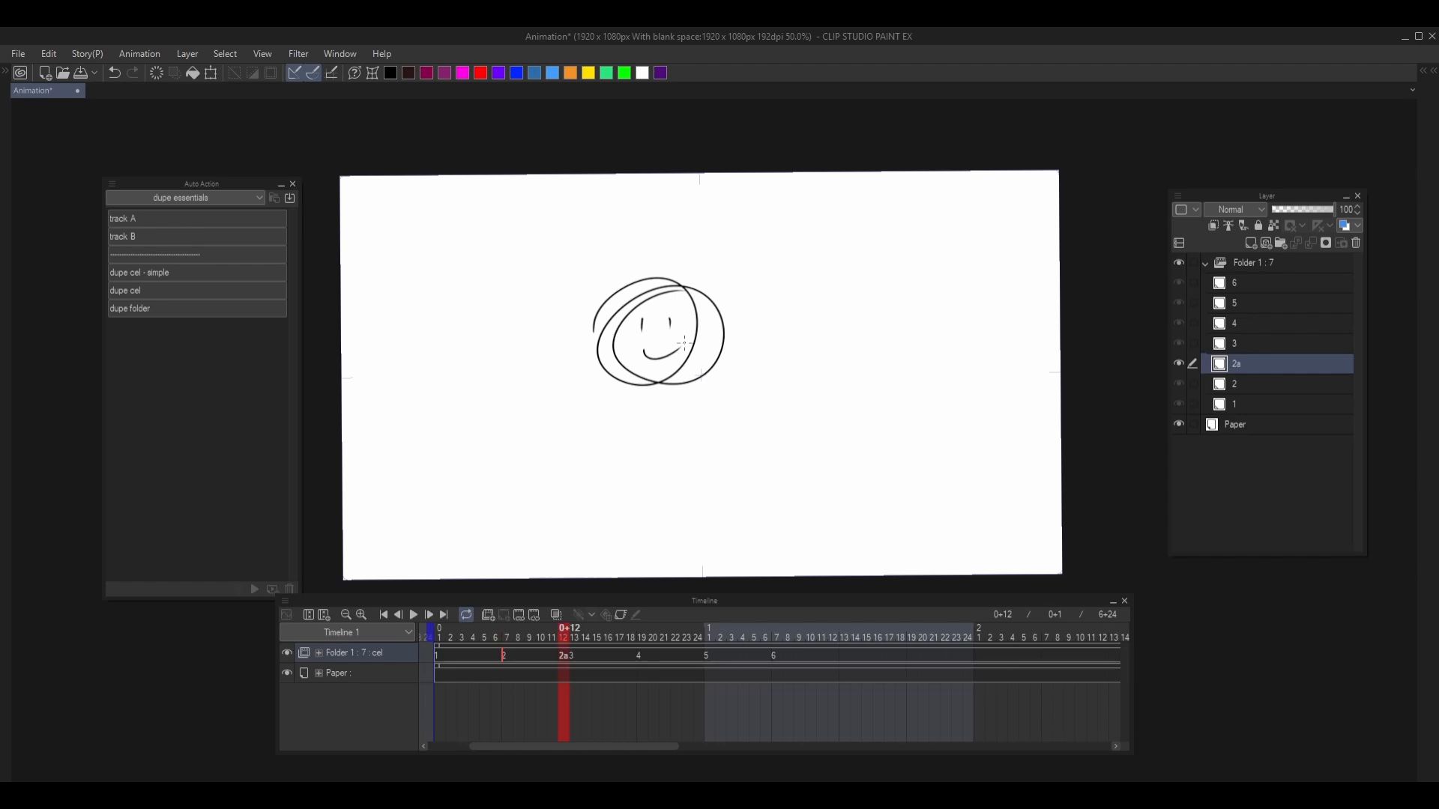
- Clear the lassoed mouth area on cel 2a and flip between cels 2 and 2a to compare them
mouse_move(656, 339)
left_mouse_down()
mouse_move(639, 350)
mouse_move(682, 358)
left_mouse_up()
key("Delete")
key("ctrl+d")
key("comma")
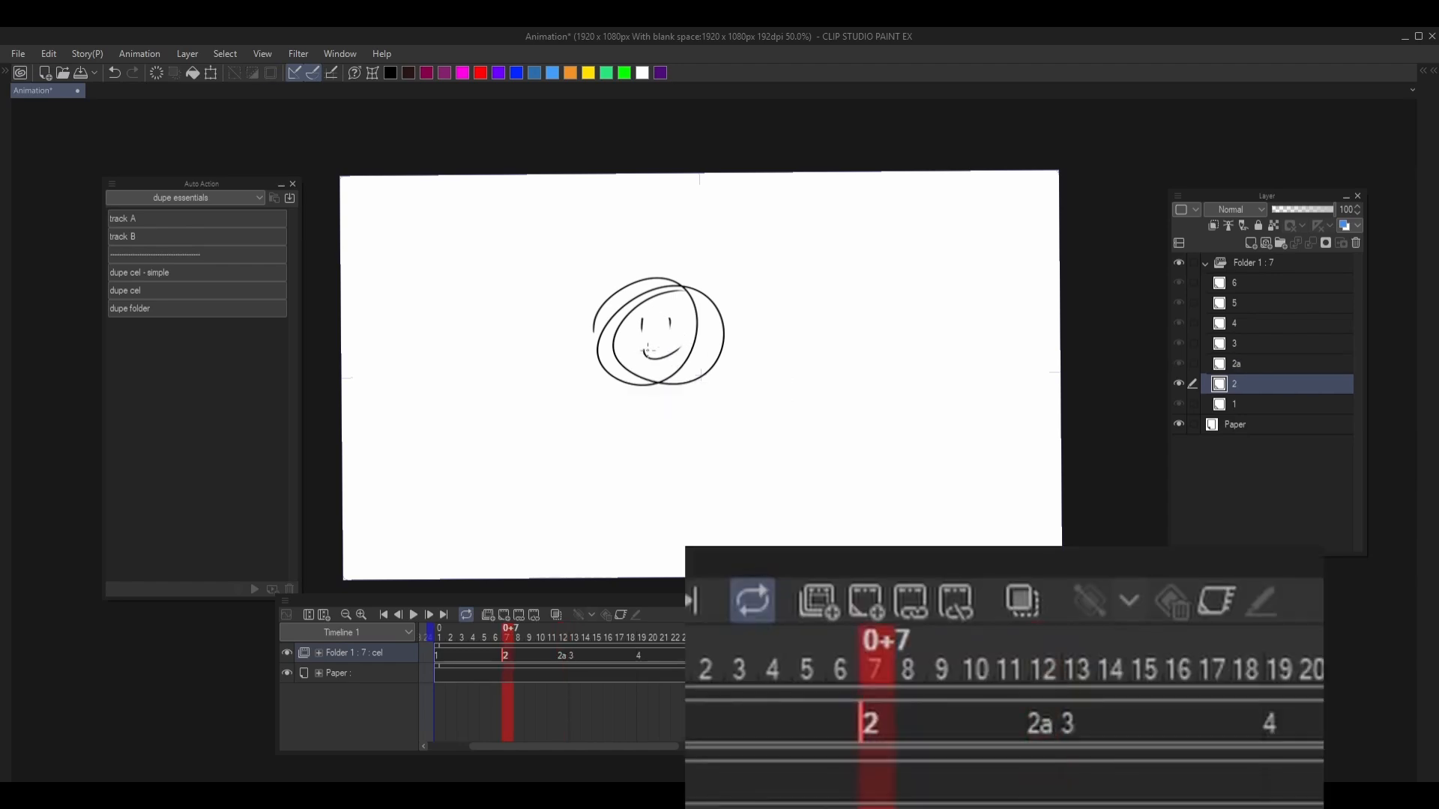
key("period")
key("comma")
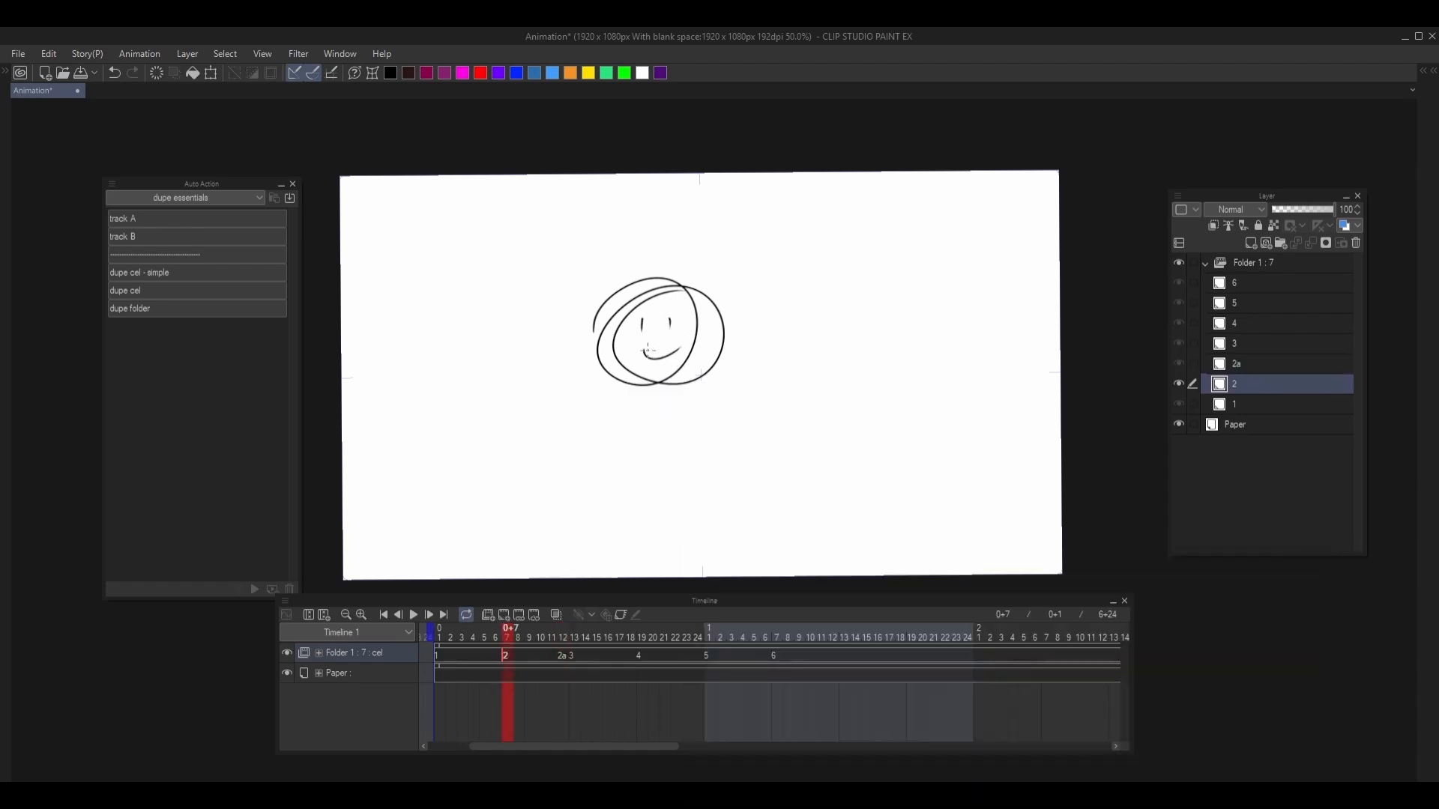
- Delete animation folder Folder 1 with all its cels and return to the first frame of the timeline
left_click(1288, 261)
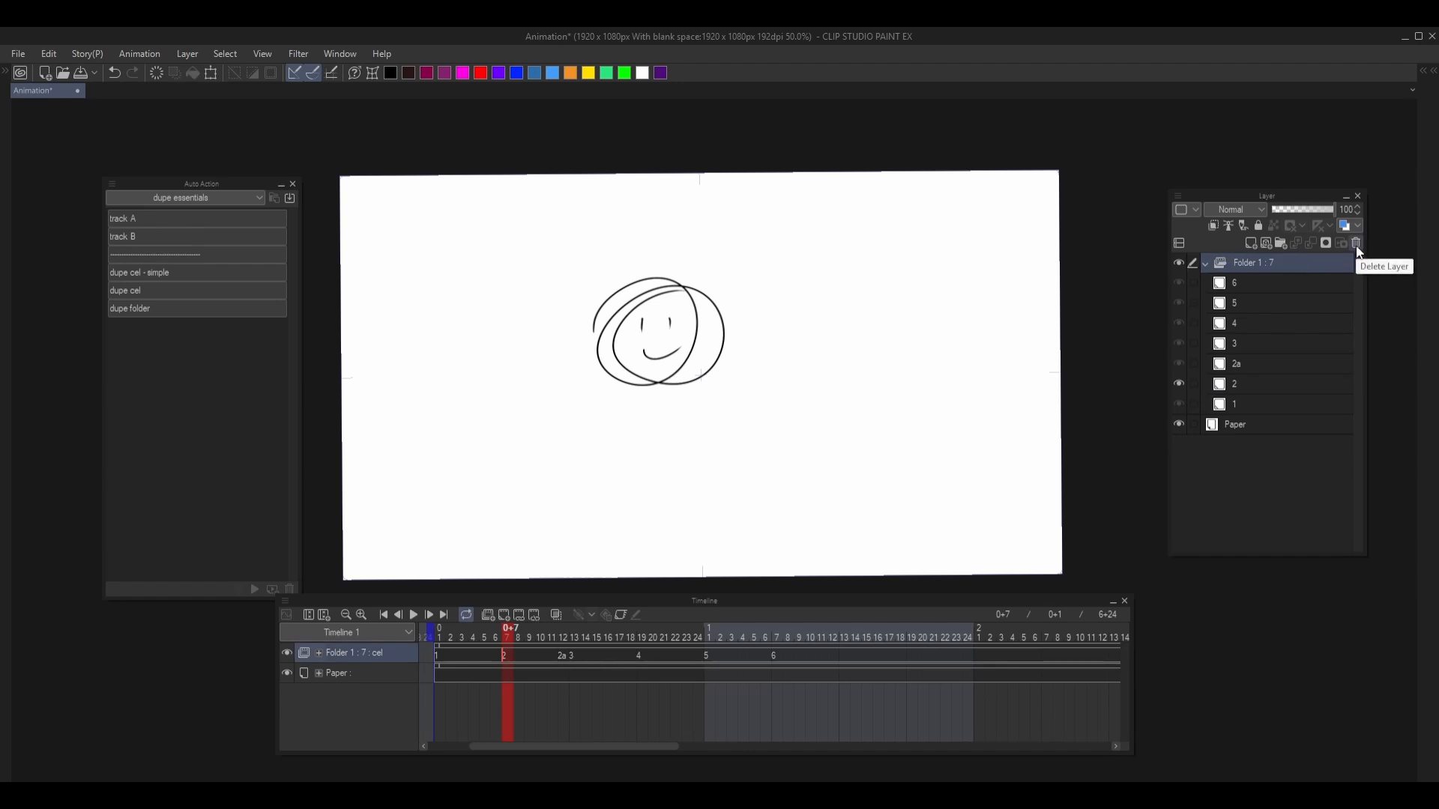
left_click(1356, 244)
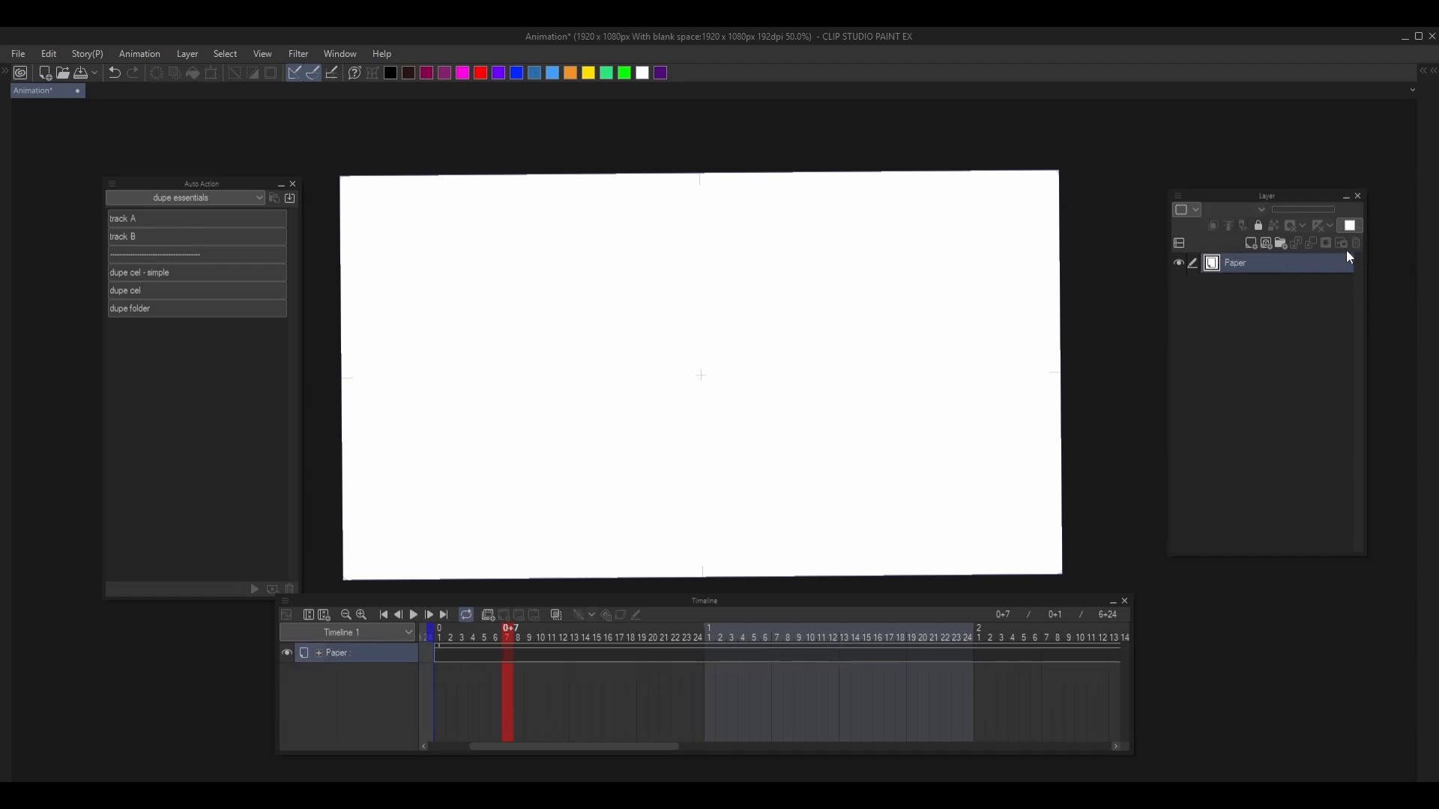
left_click(441, 651)
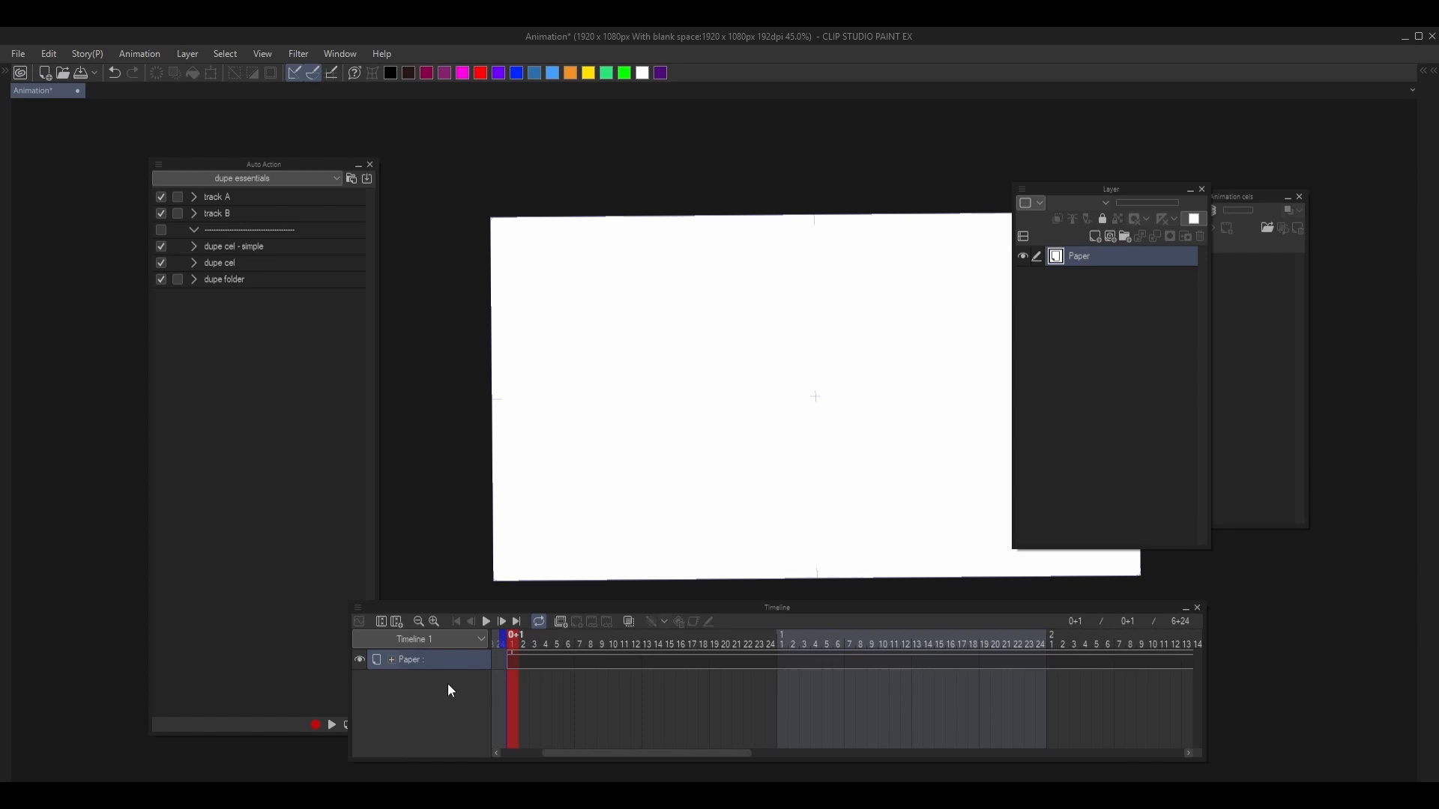
- Draw two eyes and a smiling mouth inside the circle on cel 2 of the CEL TRACK folder
left_click(316, 167)
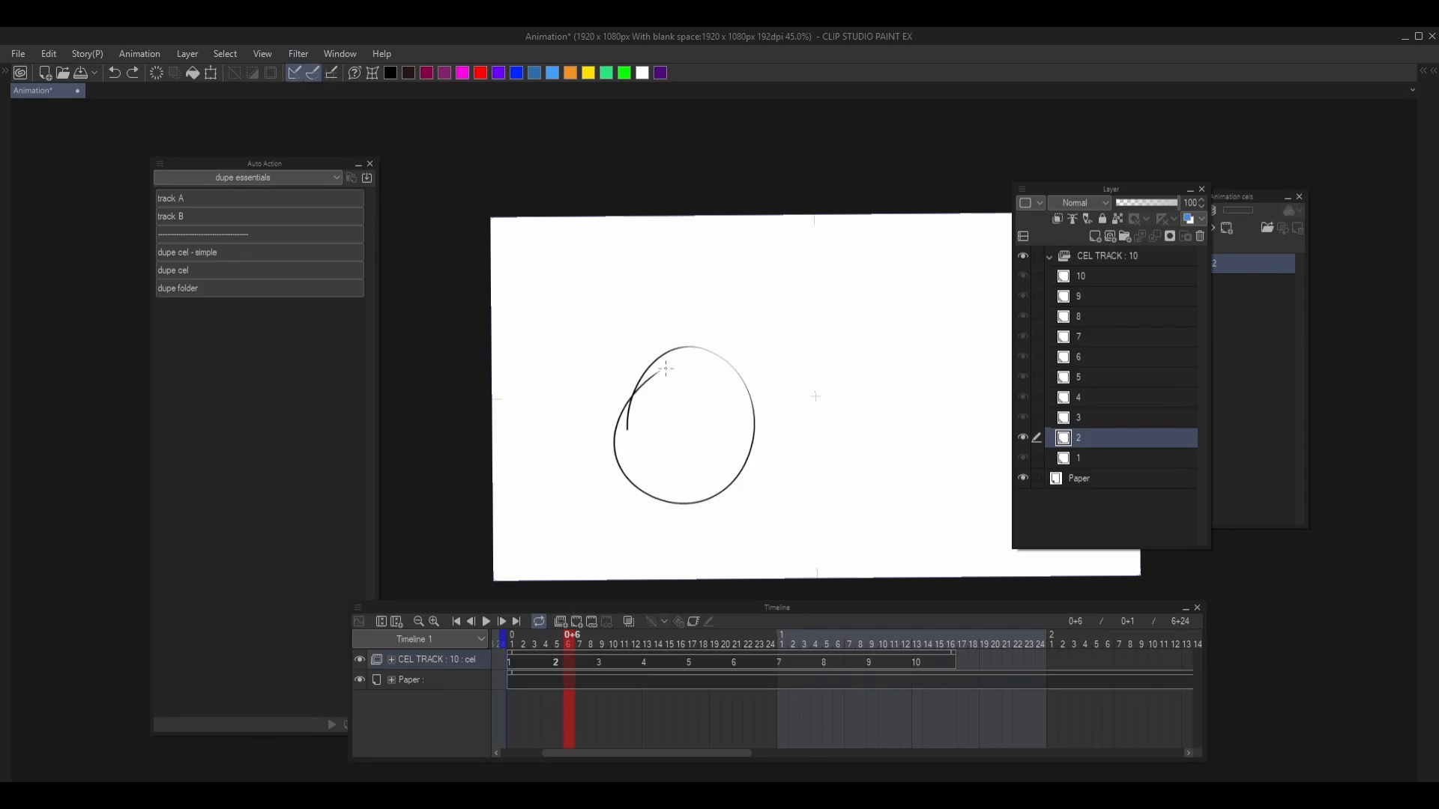
left_click_drag(656, 393, 658, 407)
left_click_drag(696, 396, 701, 422)
left_click_drag(653, 442, 712, 424)
- Set Name of copies to " " Copy in the Layer/Frame preferences
key("ctrl+k")
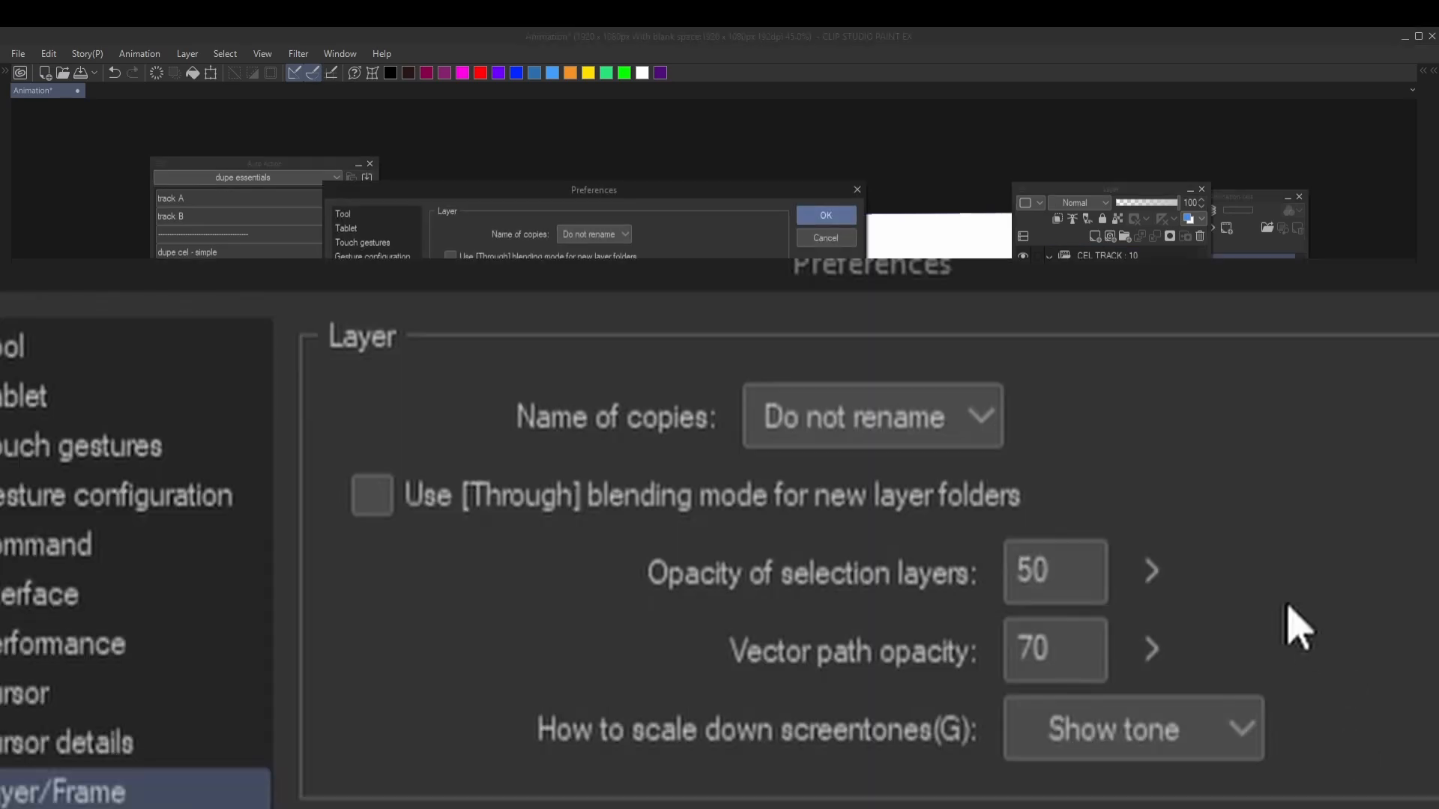
left_click(613, 235)
left_click(599, 251)
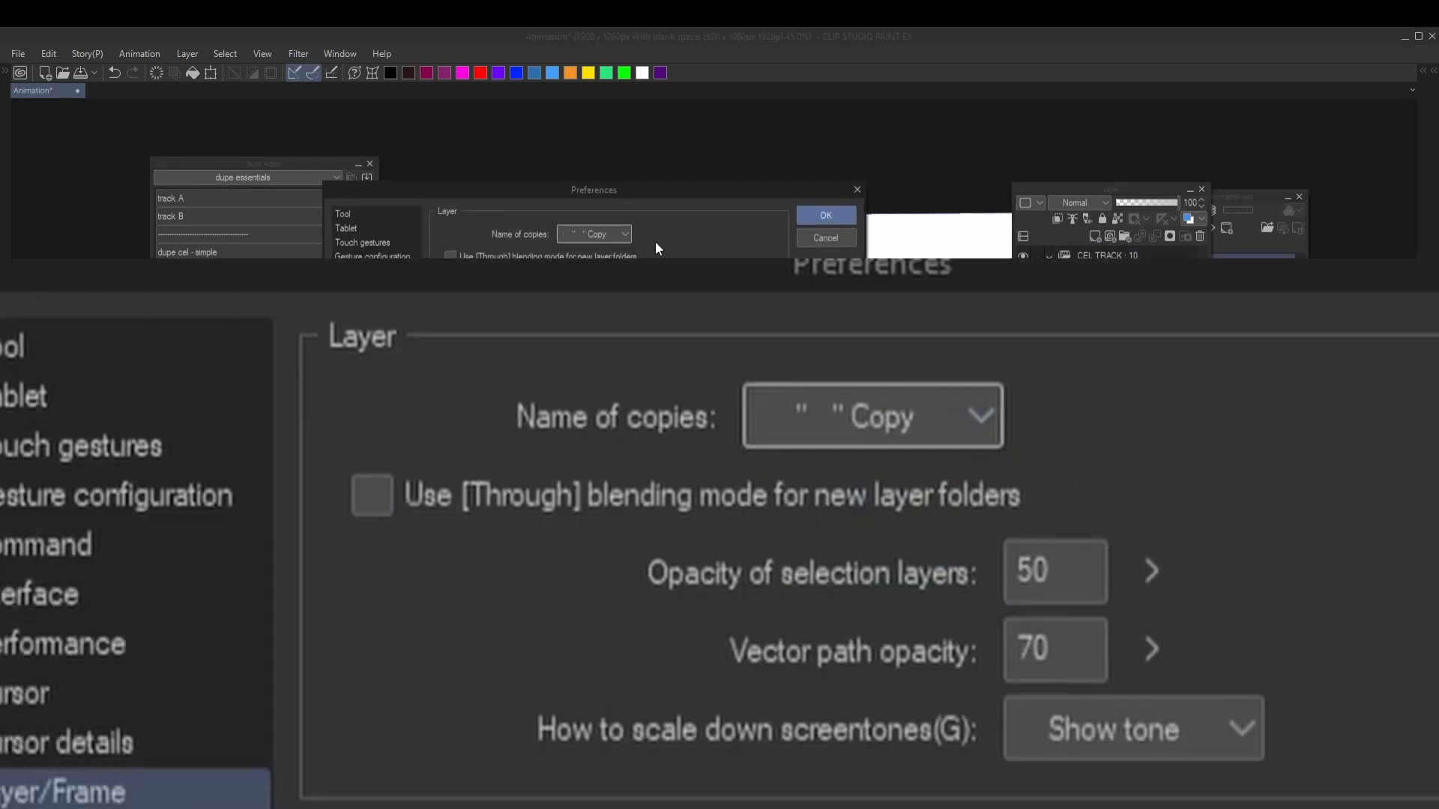
left_click(825, 215)
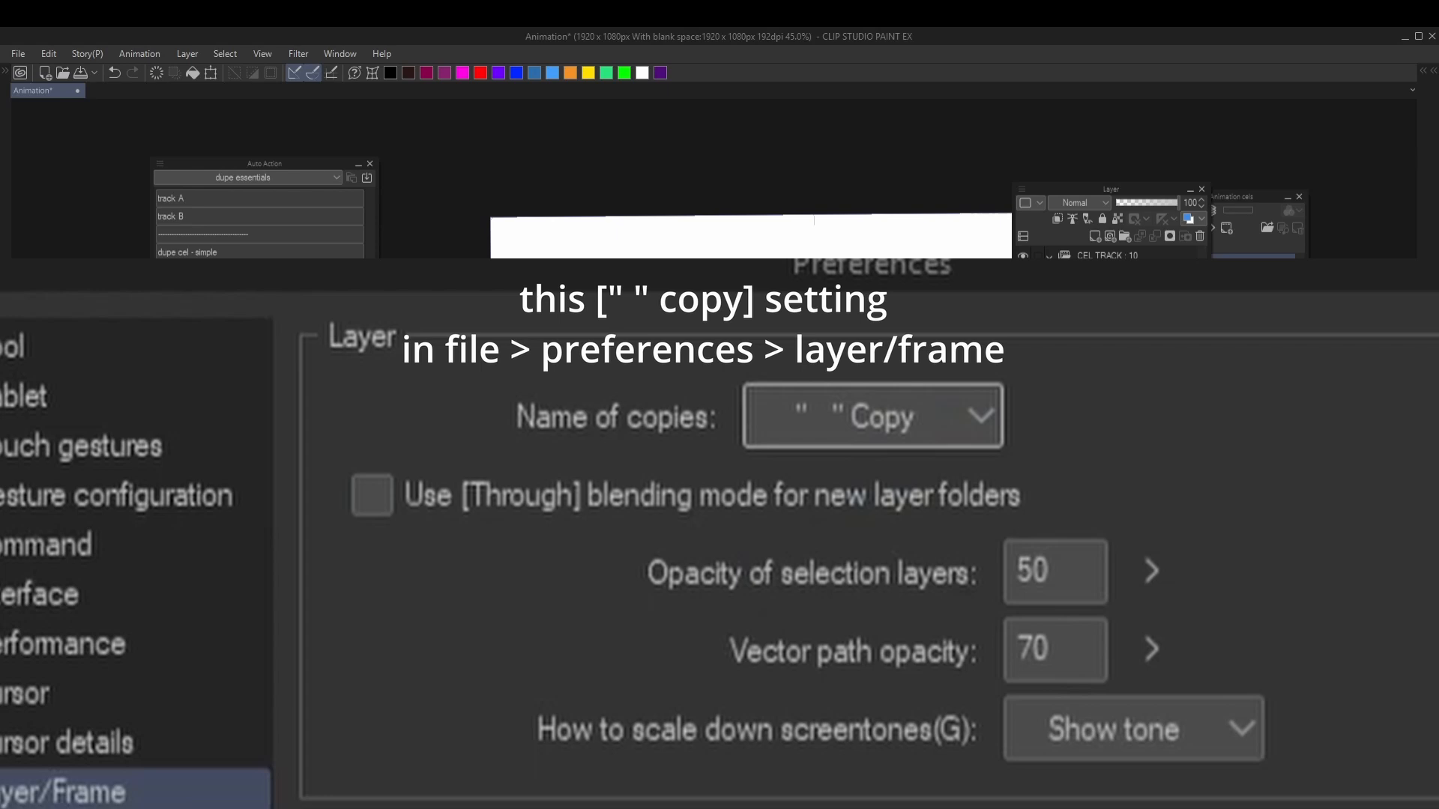
- Duplicate cel 2 onto frame 6 with the dupe cel action and erase the lassoed piece of the copied circle's right edge
key("ctrl+z")
key("ctrl+y")
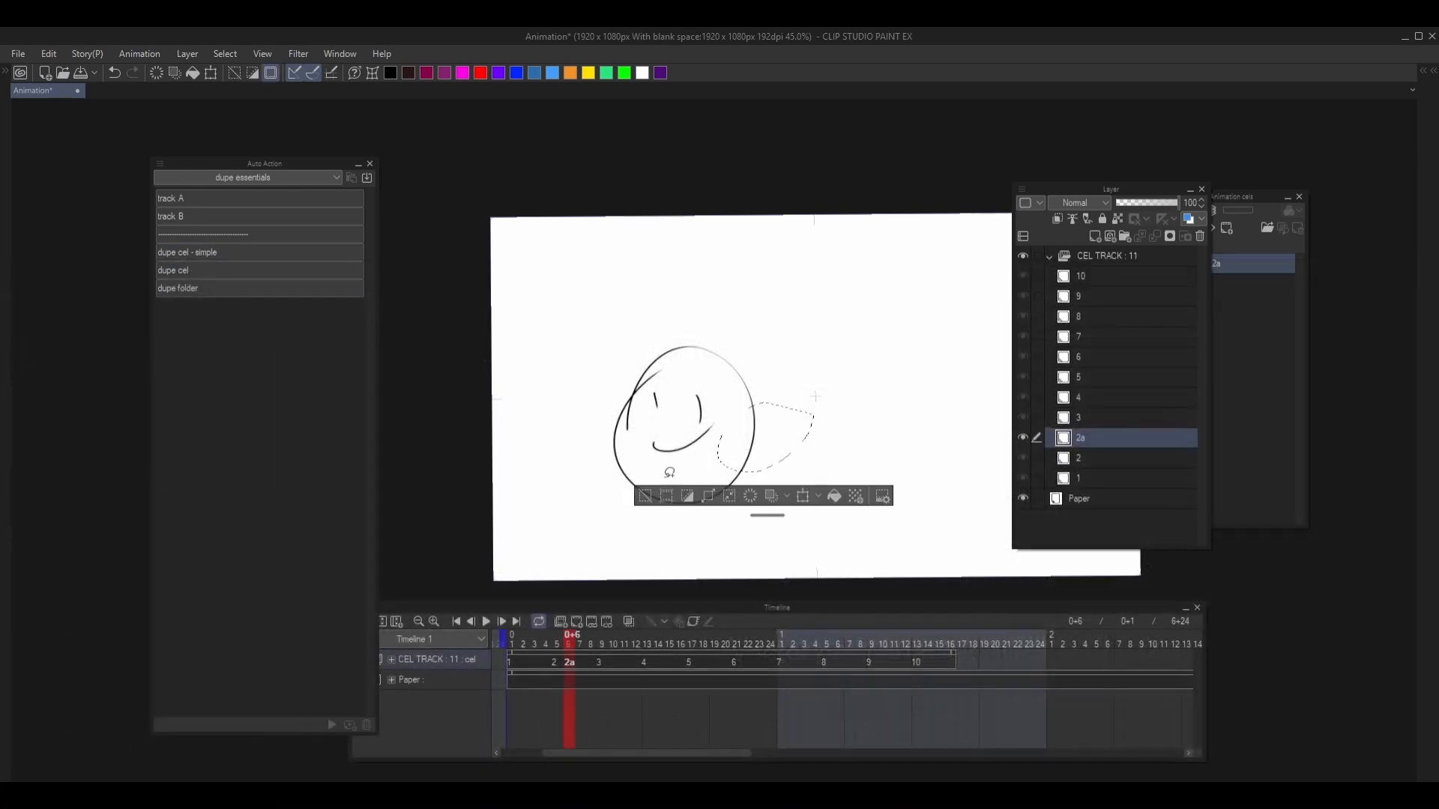
right_click(211, 272)
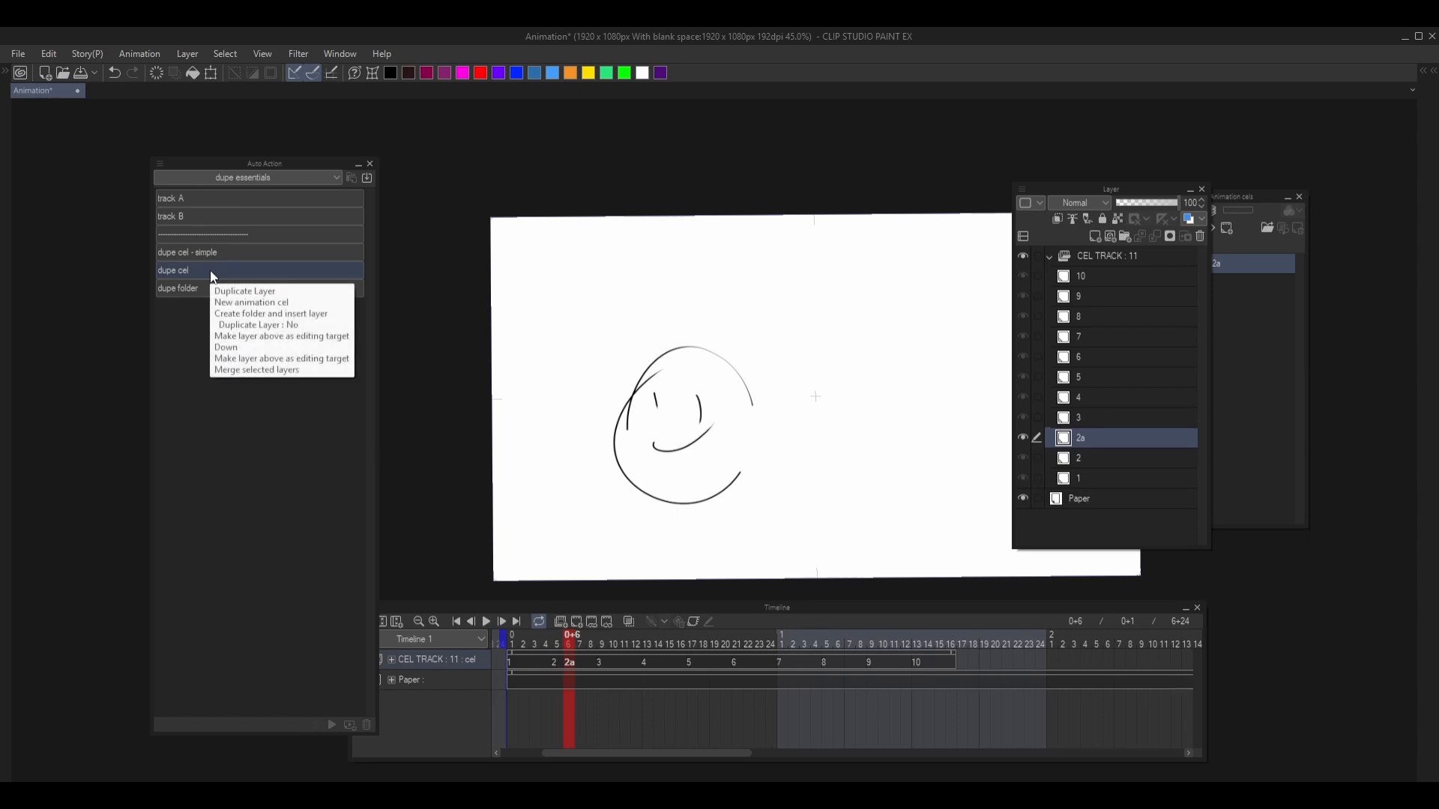
- Set Name of copies to Do not rename in the Layer/Frame preferences
left_click(398, 282)
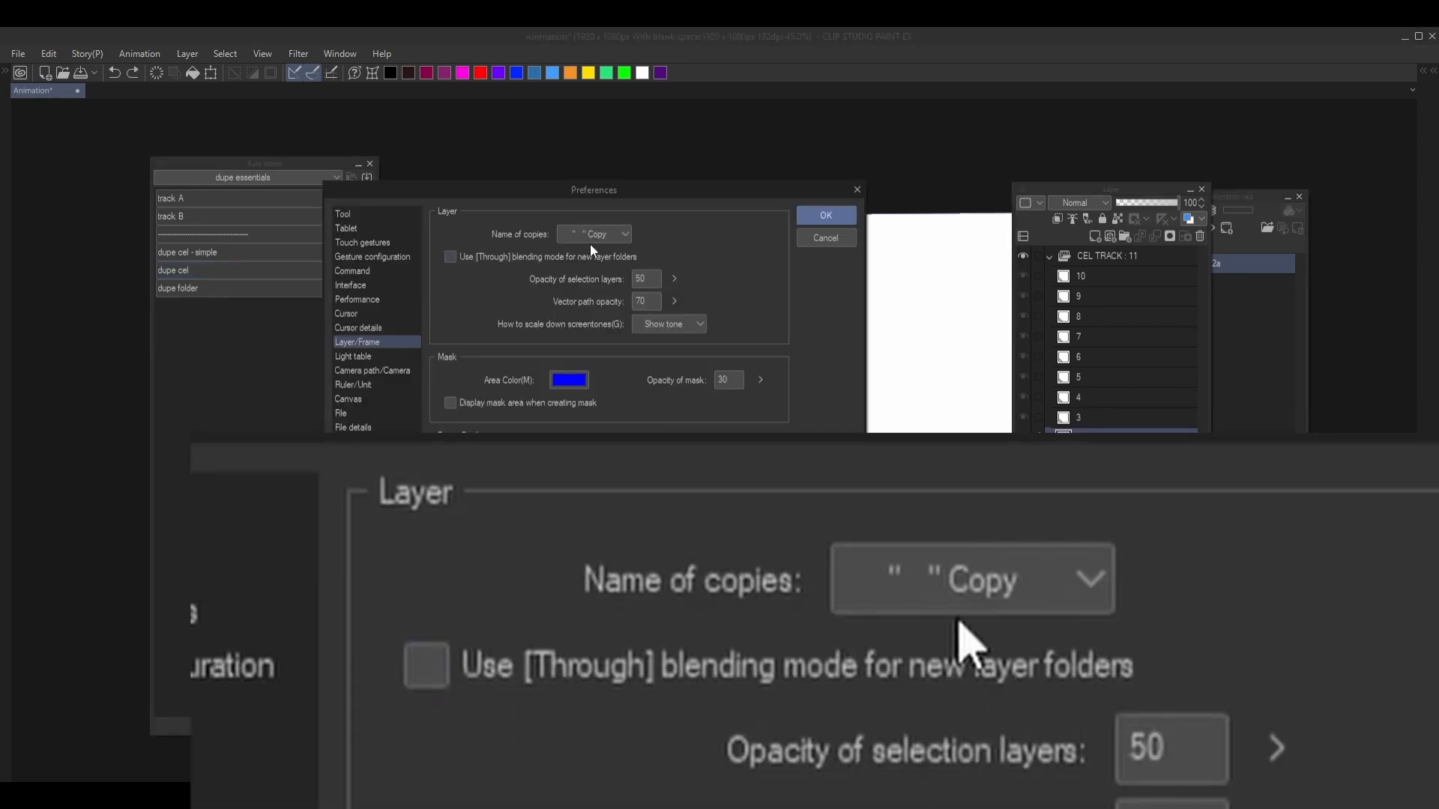
left_click(592, 238)
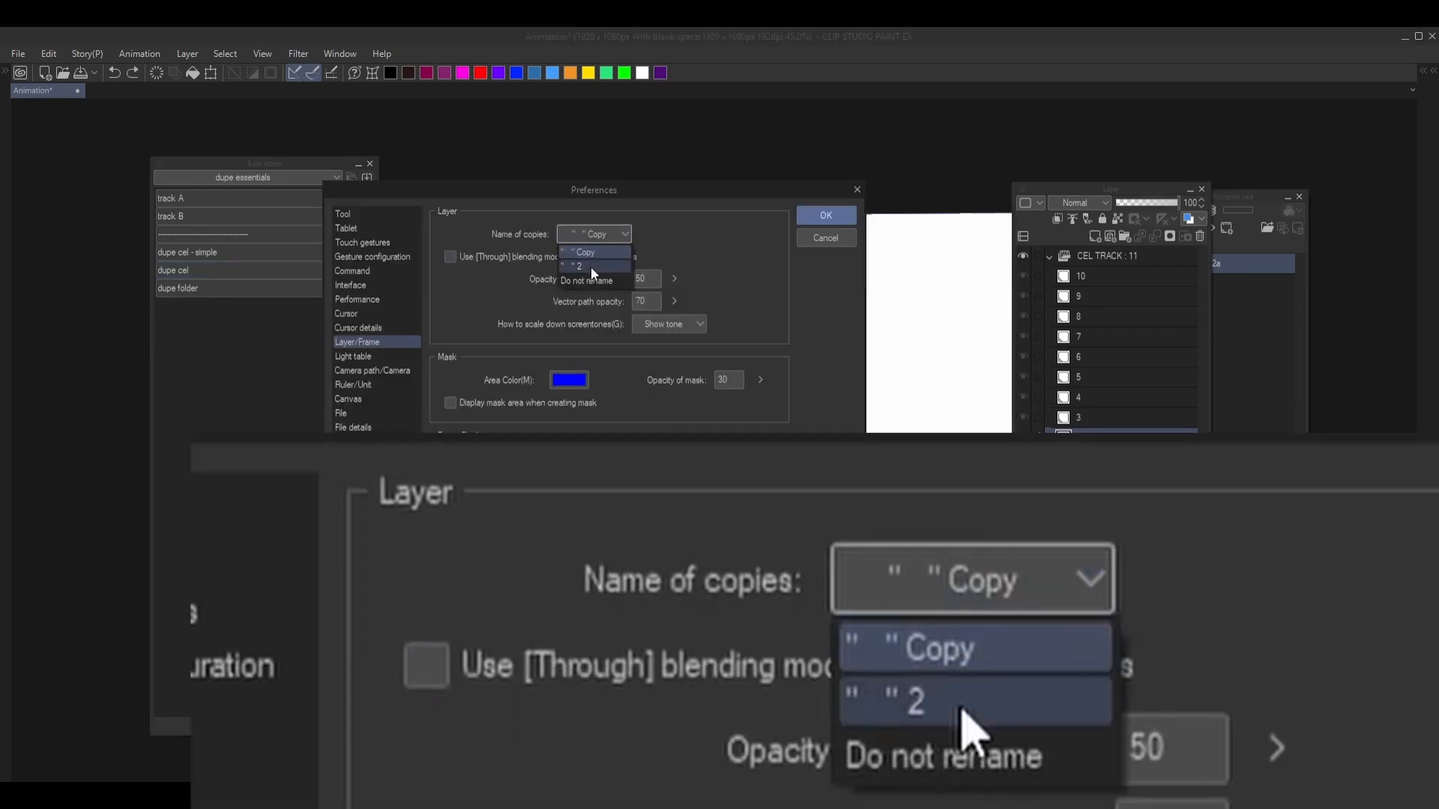
left_click(586, 280)
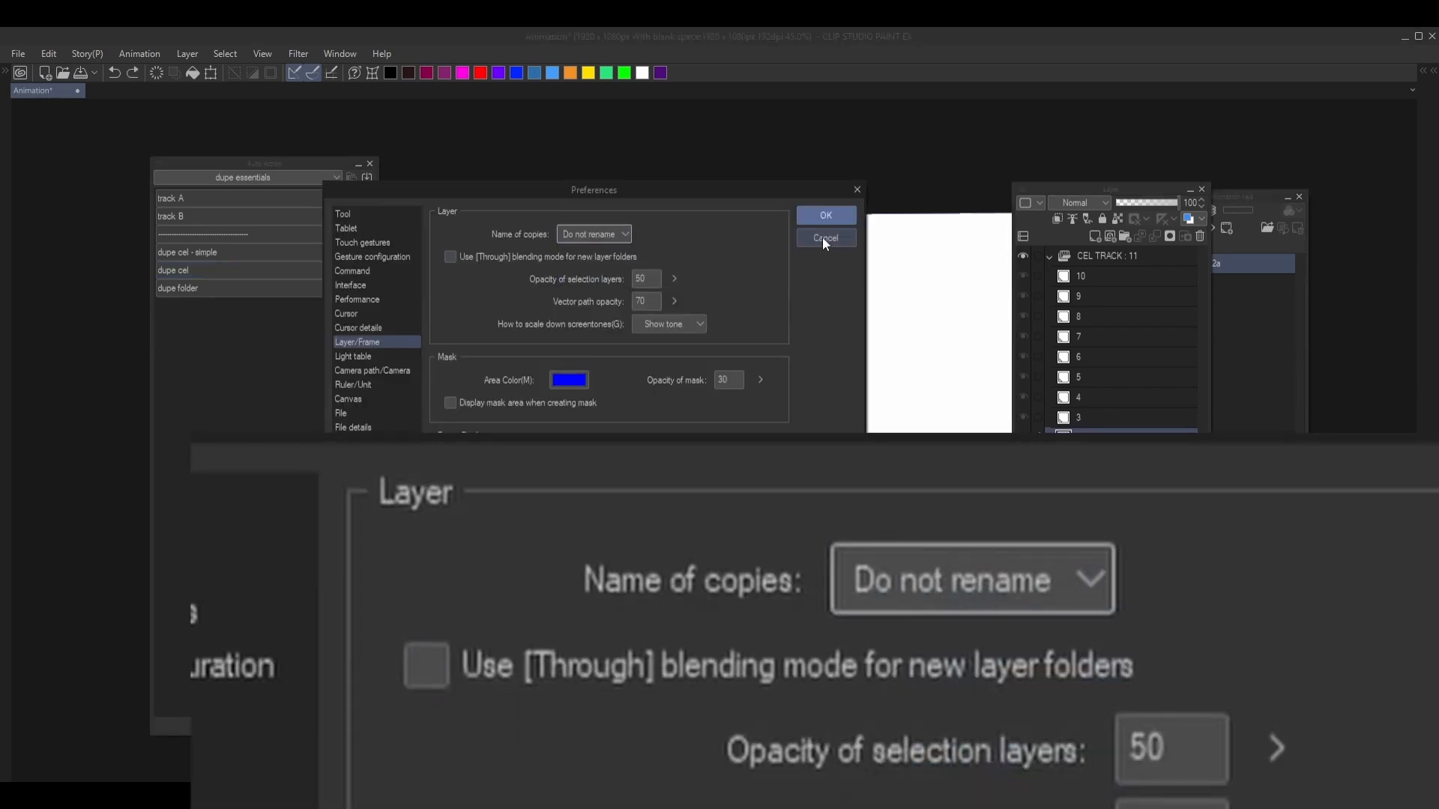
left_click(581, 232)
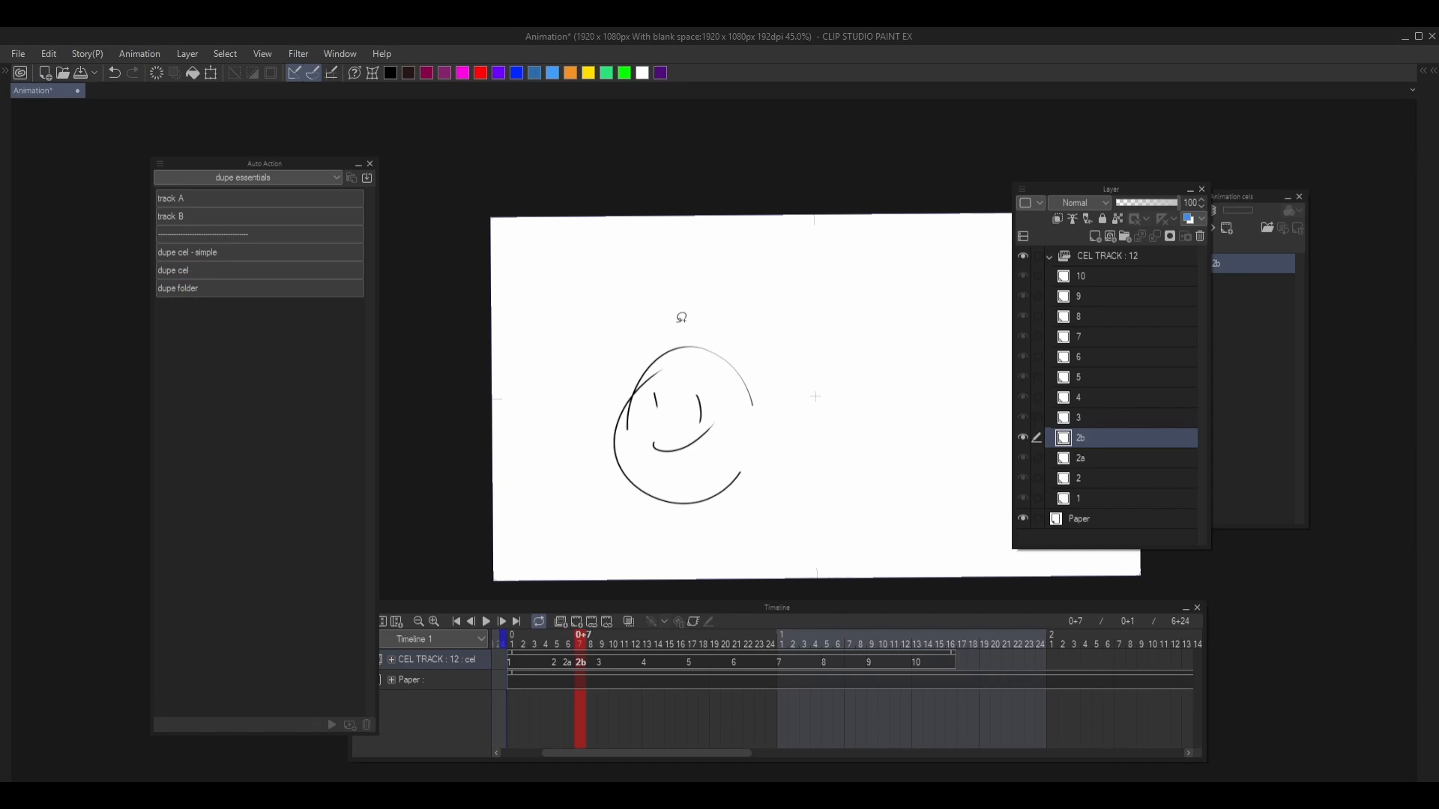
- Lasso the left part of the face on cel 2b, erase it and clear the selection
left_click_drag(677, 315, 523, 481)
key("Delete")
key("ctrl+d")
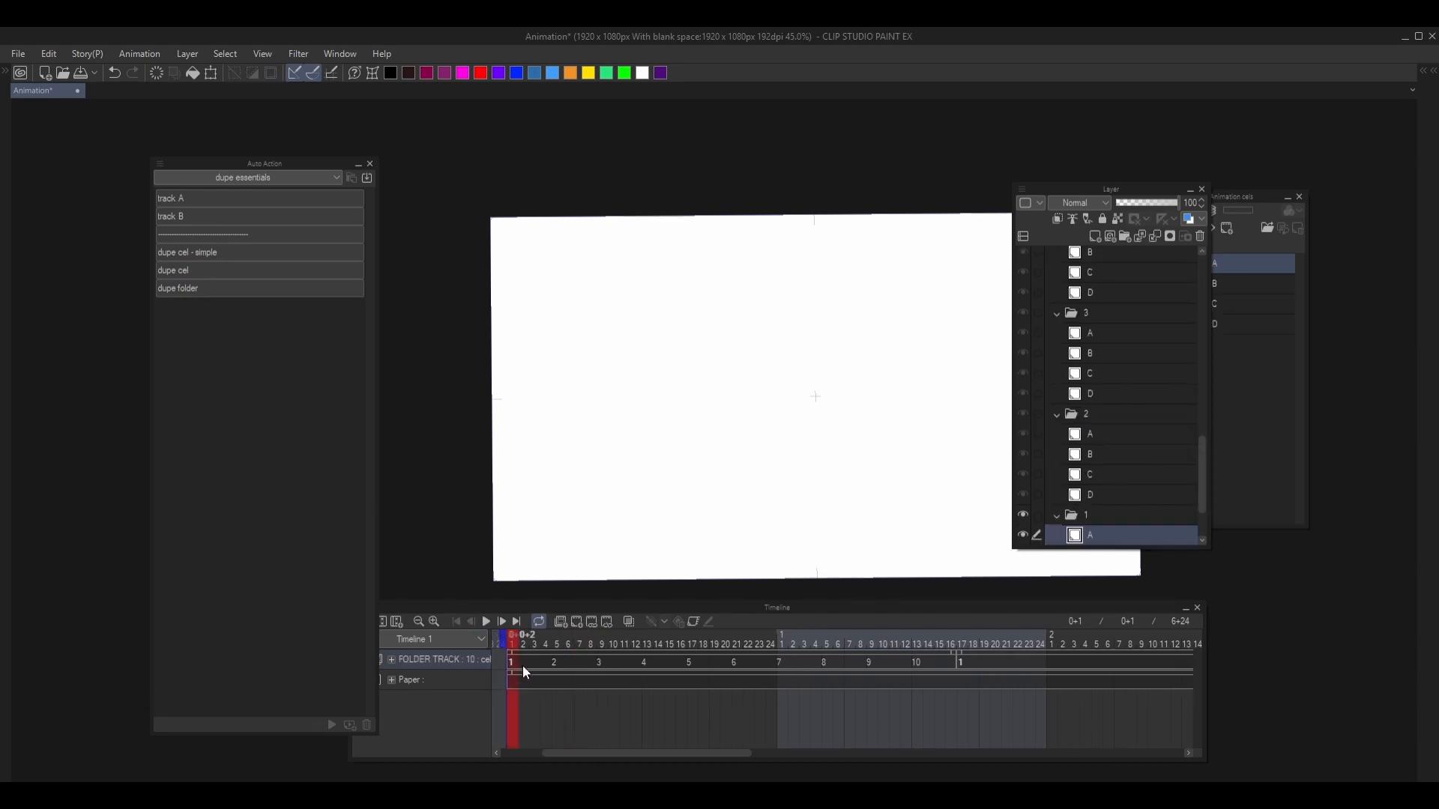
- Draw a smiley face on layer C of cel folder 3 in the FOLDER TRACK
left_click(559, 662)
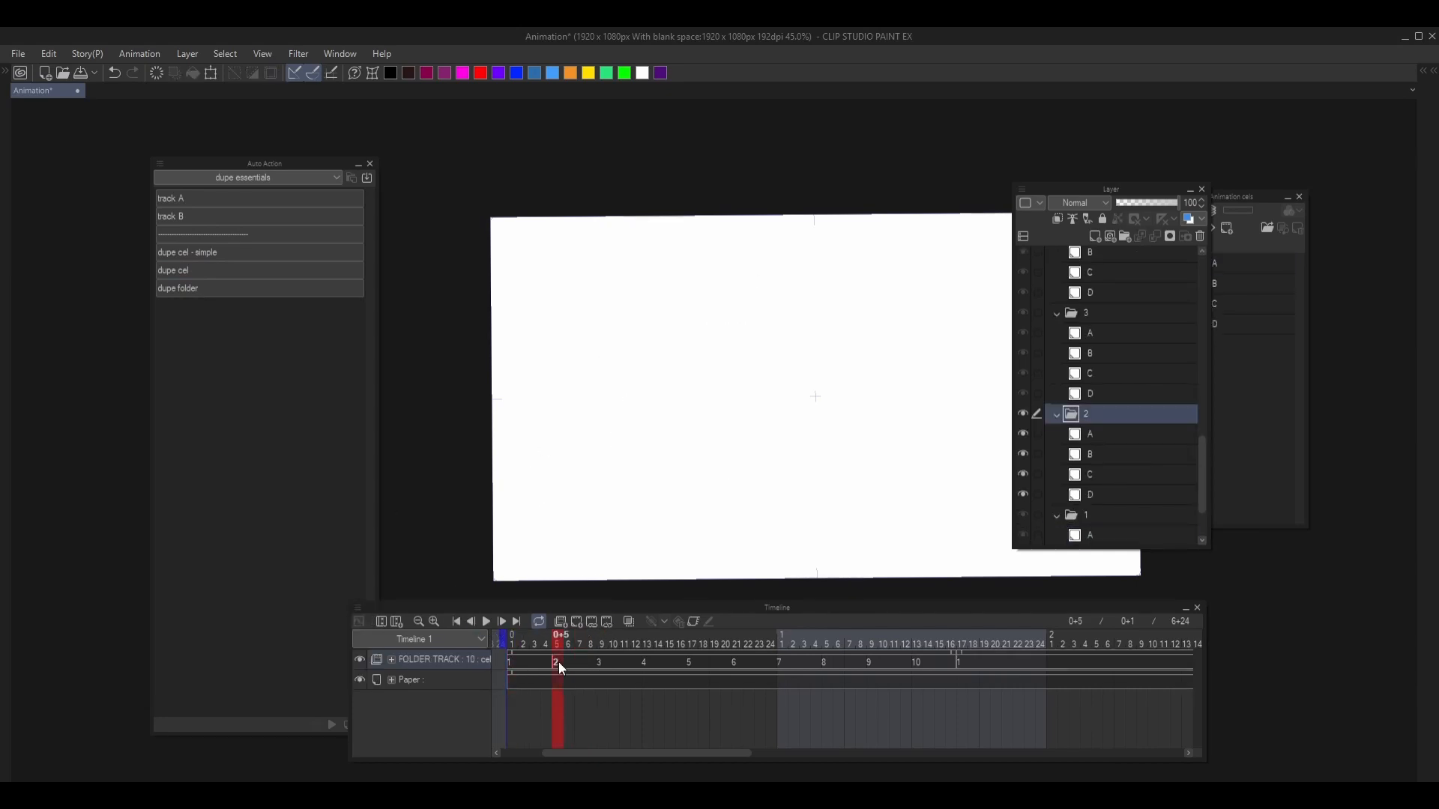
left_click(1088, 374)
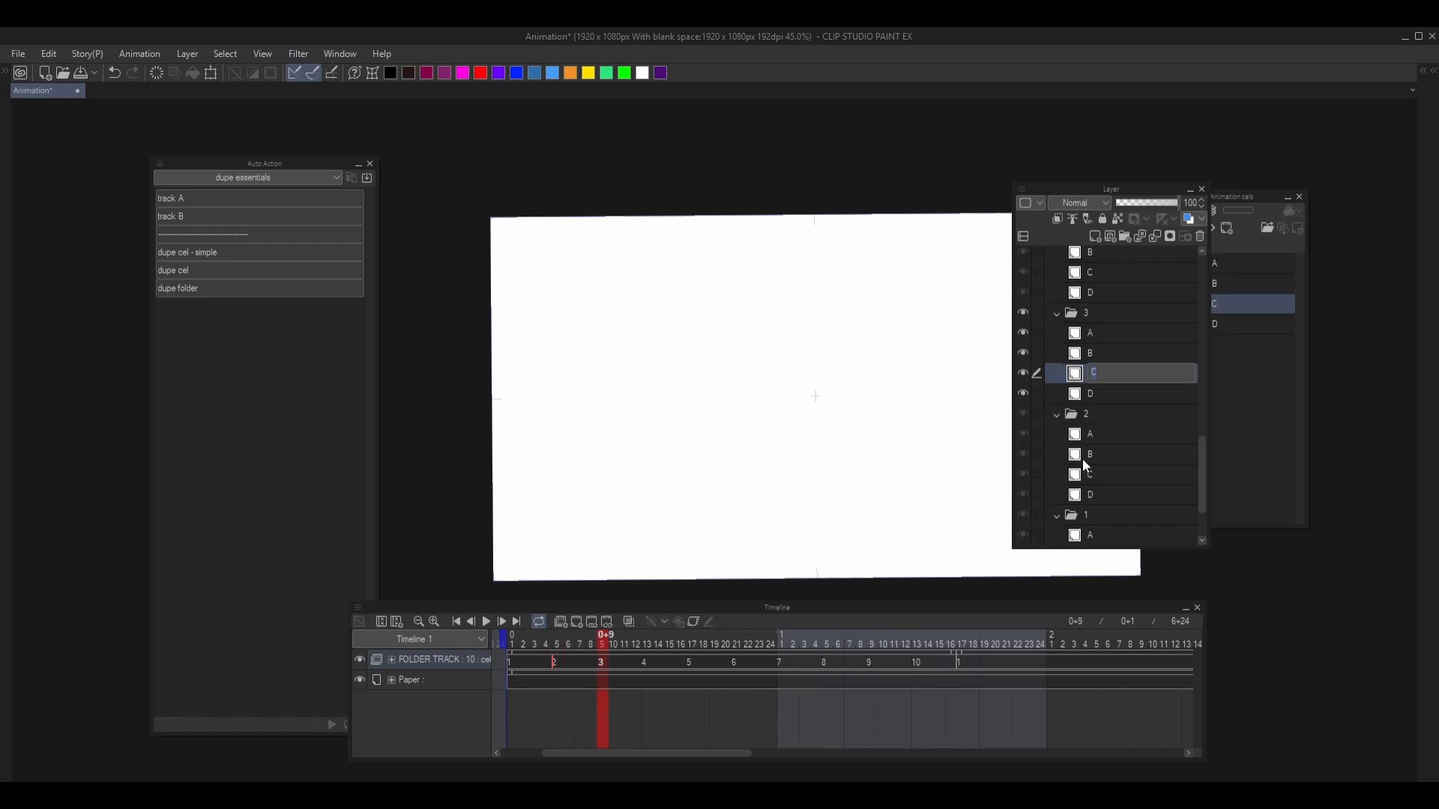
mouse_move(748, 330)
left_mouse_down()
mouse_move(687, 354)
mouse_move(701, 328)
mouse_move(724, 372)
mouse_move(777, 381)
left_mouse_up()
mouse_move(711, 391)
left_mouse_down()
mouse_move(766, 422)
mouse_move(786, 399)
left_mouse_up()
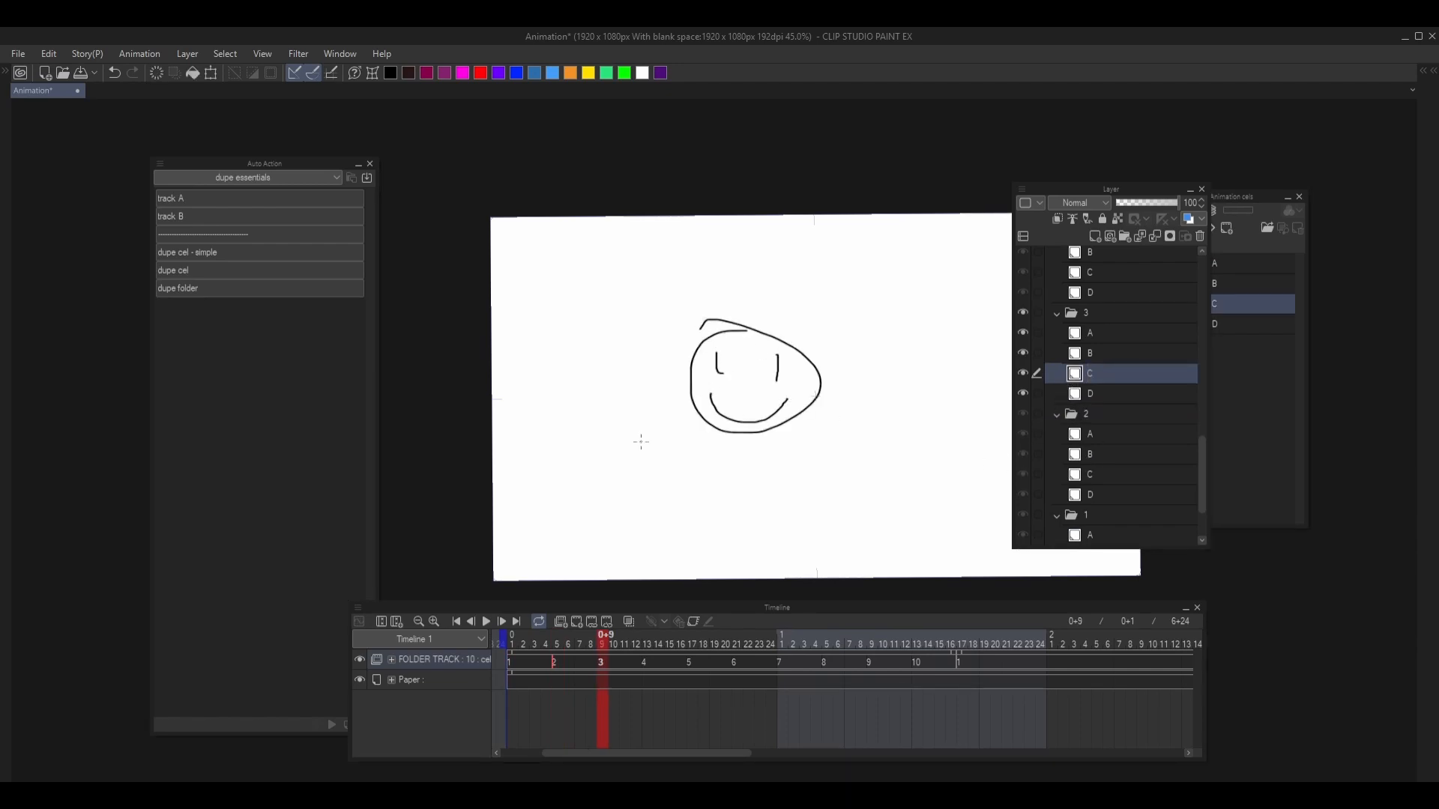
- Duplicate cel folder 3 onto frame 12 with the dupe folder action
left_click(202, 423)
left_click(176, 288)
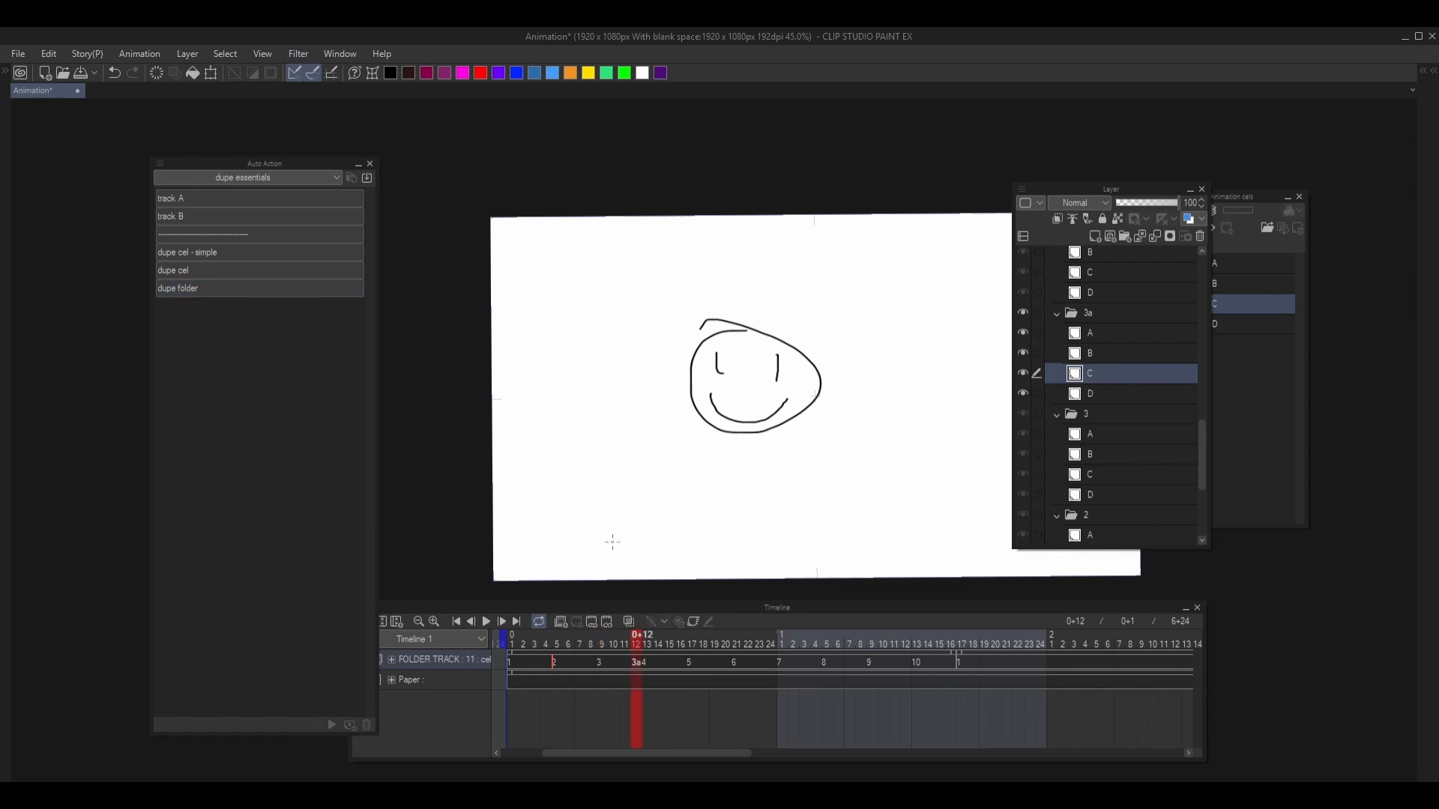
left_click(642, 665)
- Erase the smile from layer C of cel folder 3a, draw a frown in its place and check the frame on the timeline
scroll(756, 430, "up", 2)
key("m")
mouse_move(667, 357)
left_mouse_down()
mouse_move(681, 377)
mouse_move(831, 389)
mouse_move(823, 374)
left_mouse_up()
key("Delete")
key("ctrl+d")
key("p")
mouse_move(680, 403)
left_mouse_down()
mouse_move(789, 399)
mouse_move(792, 416)
left_mouse_up()
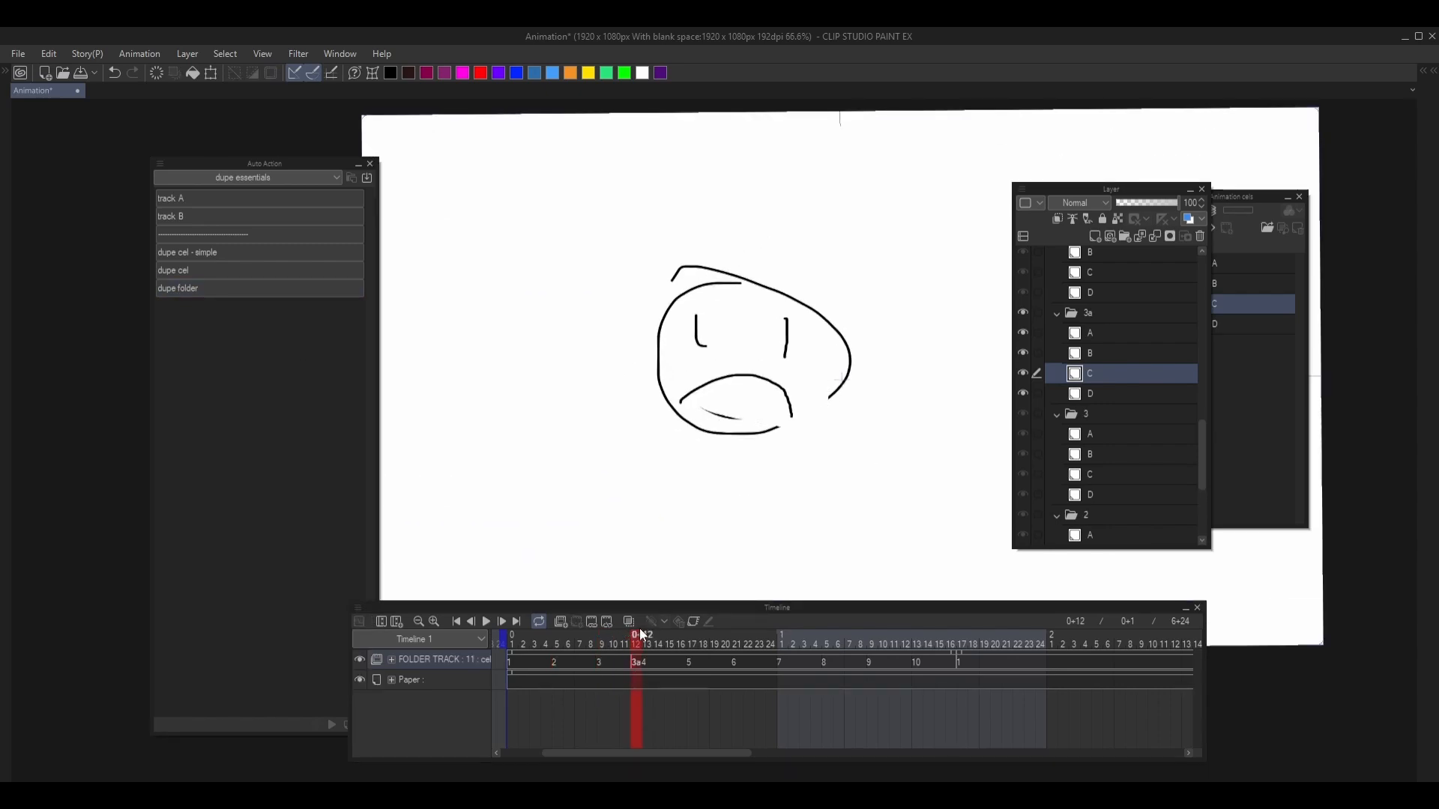
mouse_move(637, 634)
left_mouse_down()
mouse_move(592, 642)
mouse_move(635, 645)
left_mouse_up()
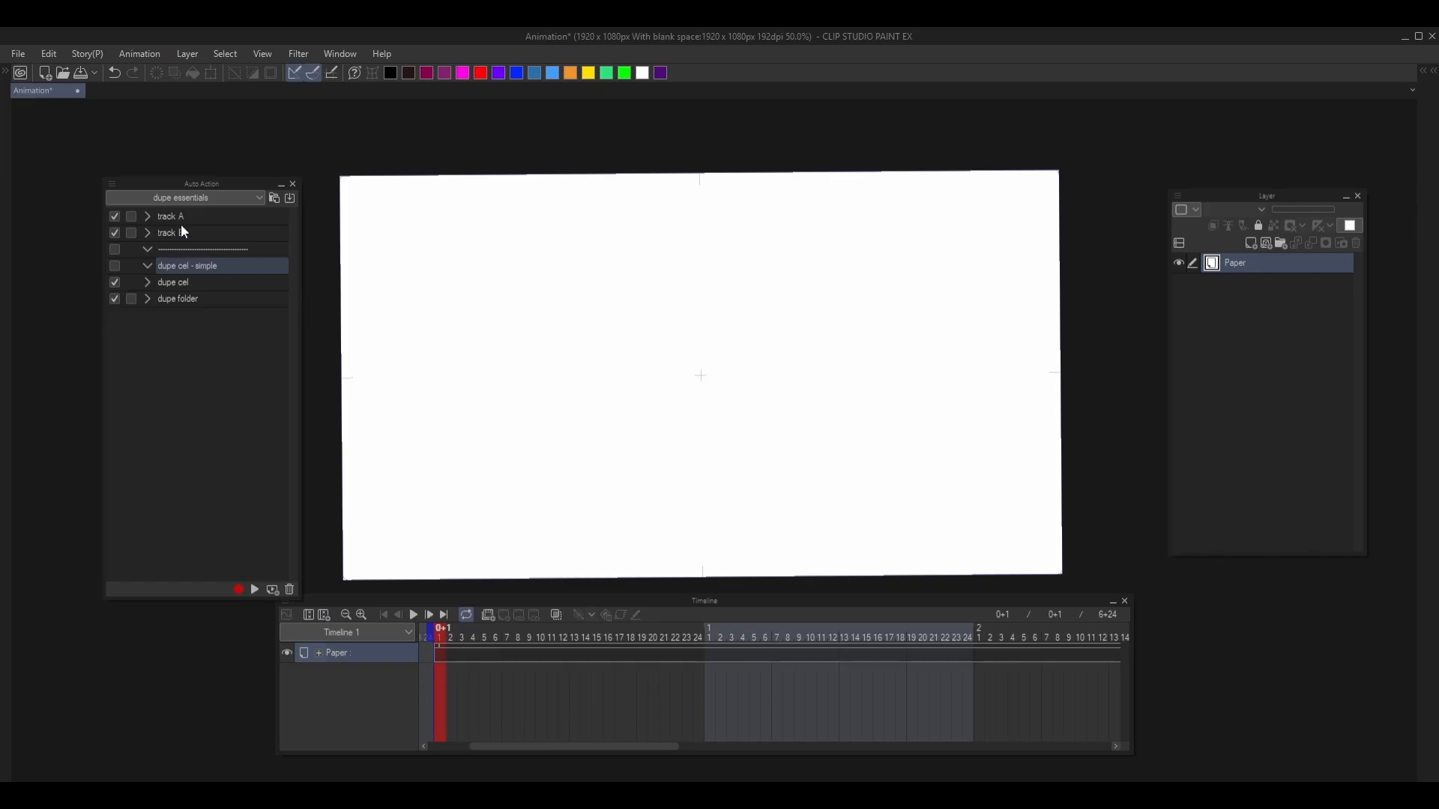
- Run the track A auto action to create the CEL TRACK animation folder with its numbered cels
left_click(182, 219)
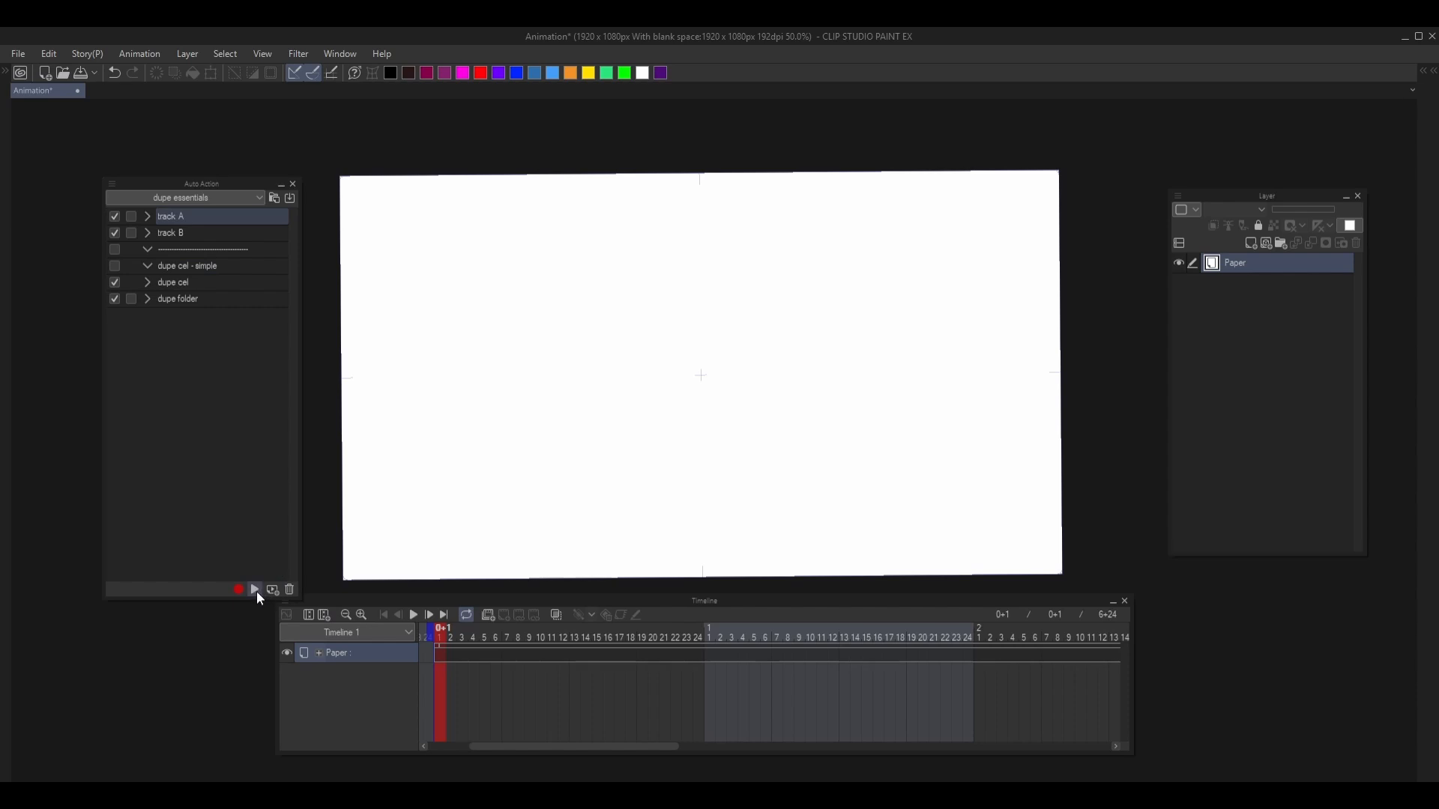
left_click(255, 590)
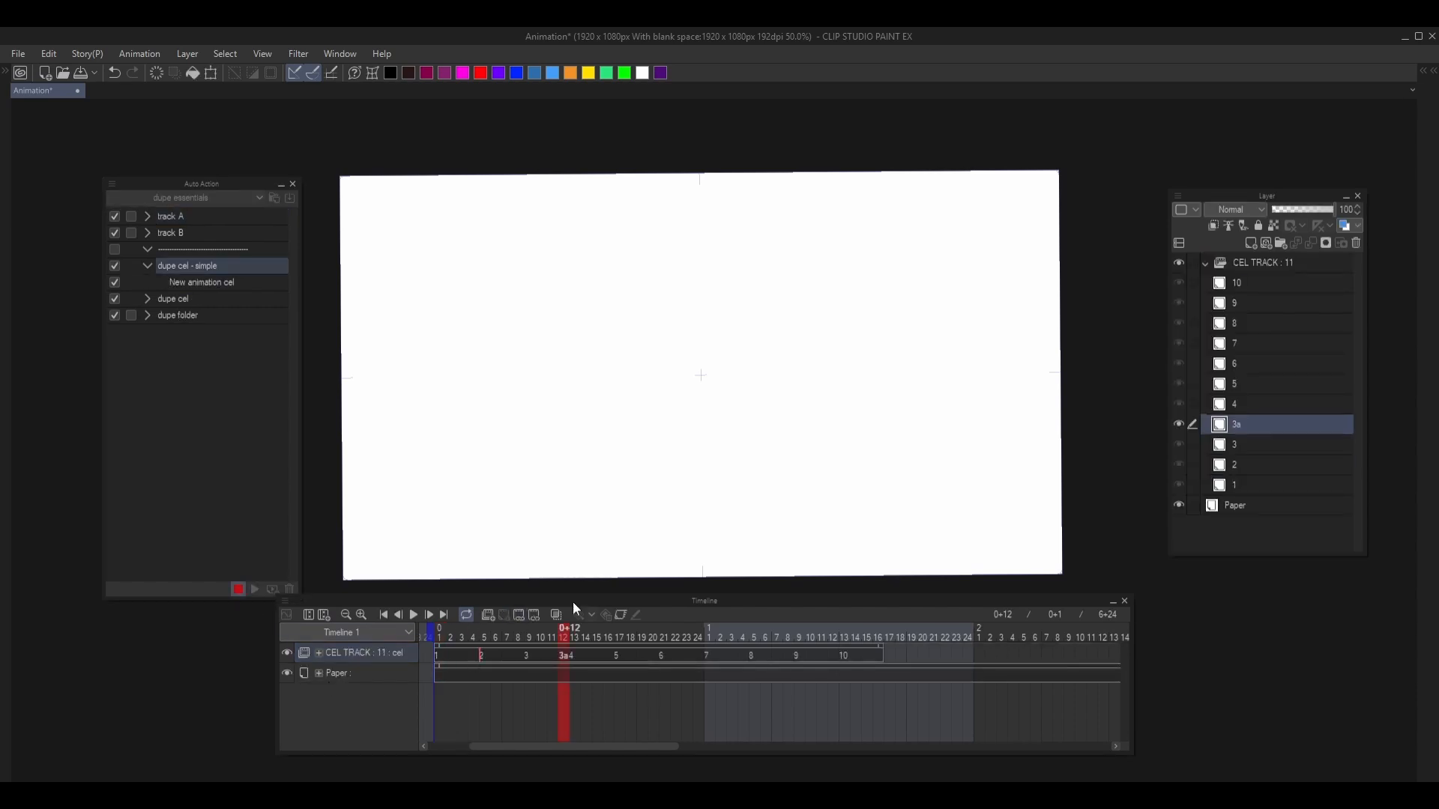
- Continue recording the dupe cel - simple action by deleting the empty cel layer 3a and duplicating cel layer 3
left_click(1356, 243)
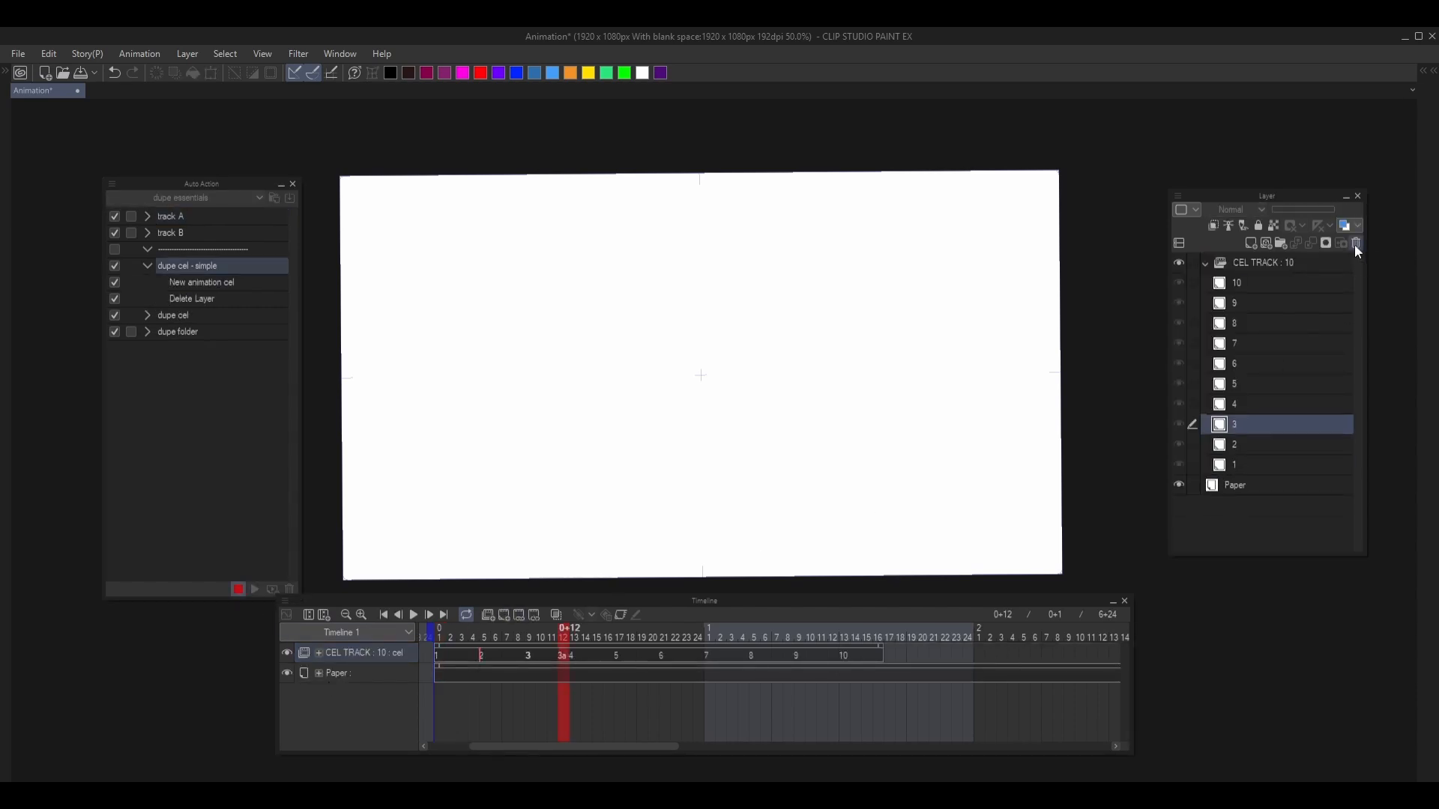
right_click(1264, 430)
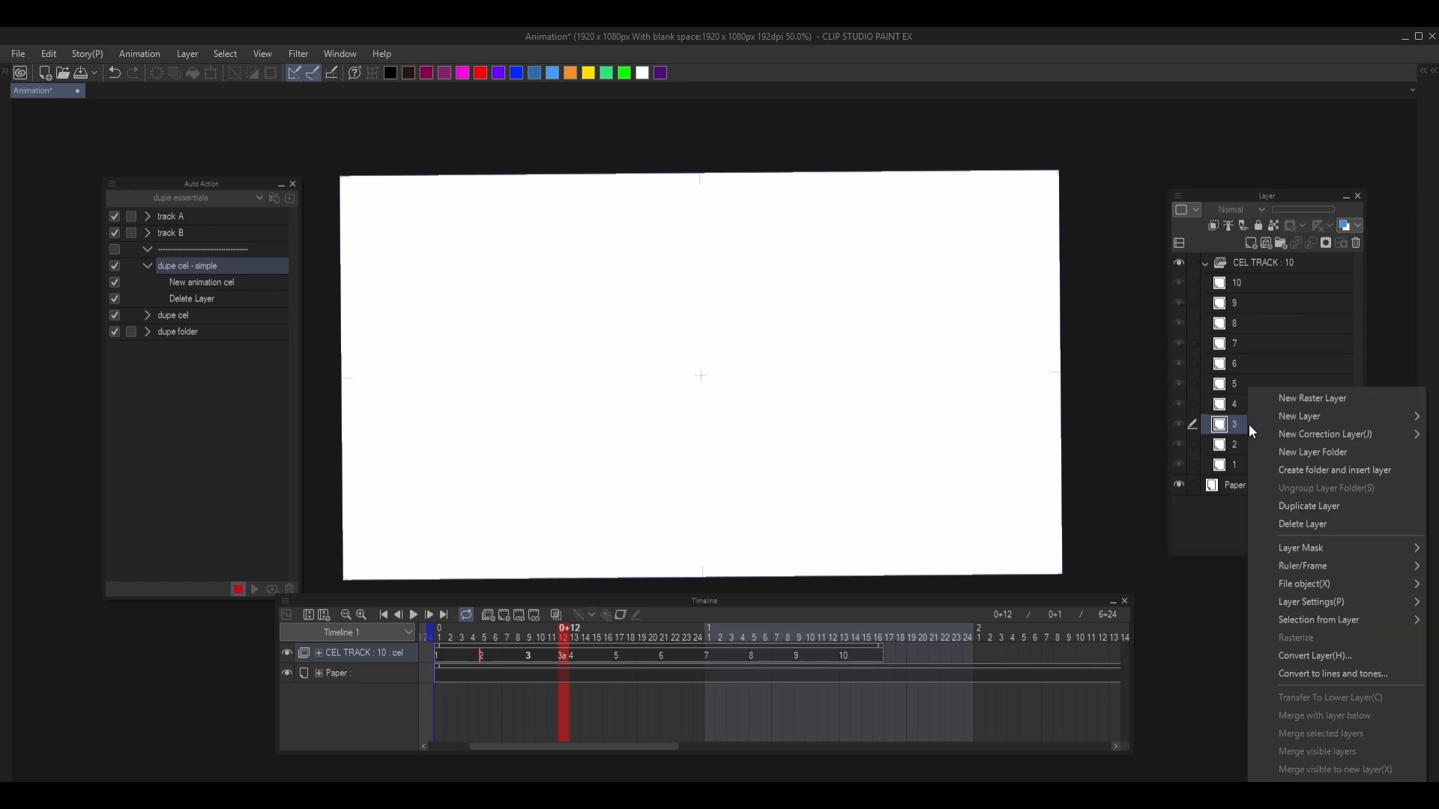
left_click(1307, 507)
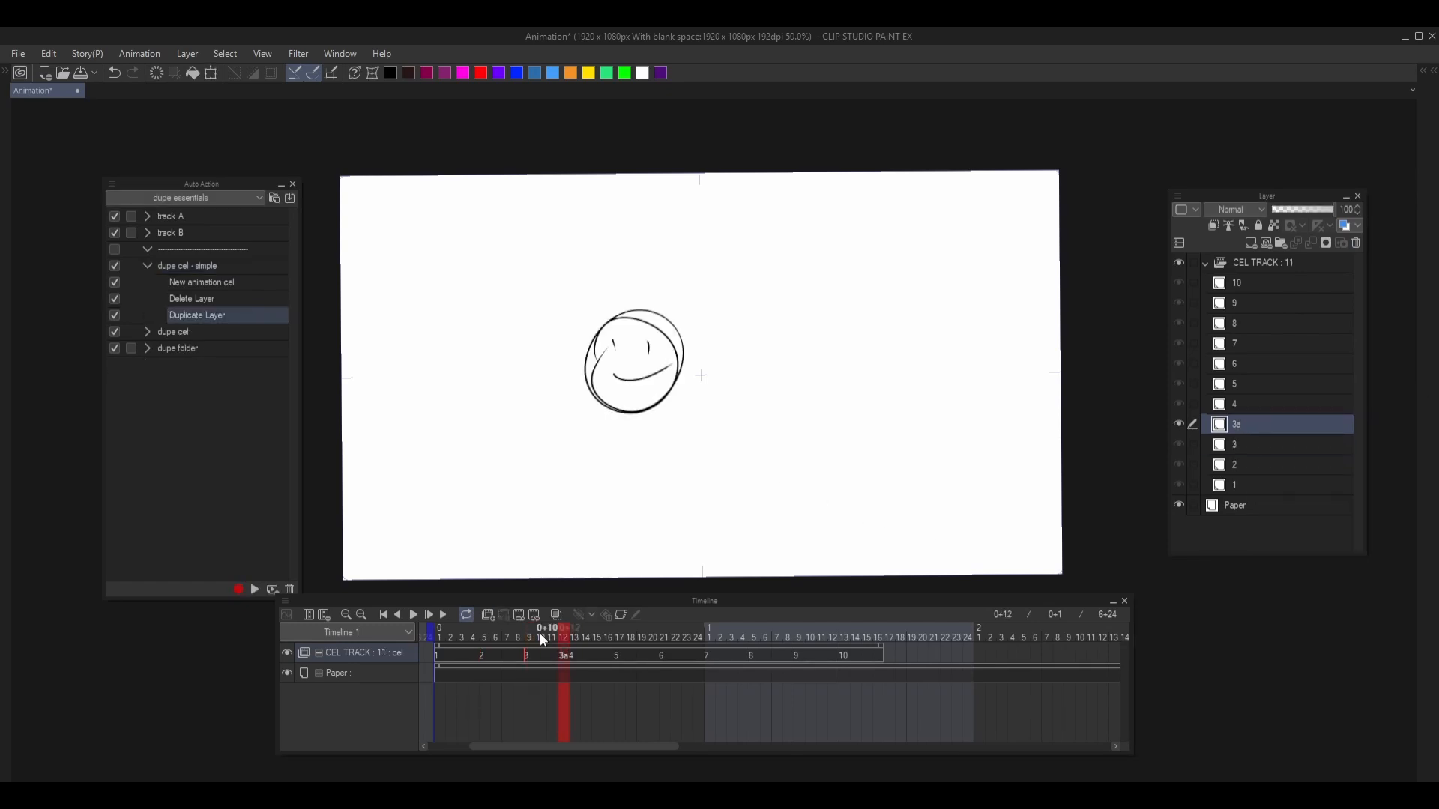
- Replace the smile on cel 3a with a frown and flip between cels 3 and 3a to compare the drawings
key("Left")
key("Right")
mouse_move(614, 366)
left_mouse_down()
mouse_move(673, 357)
mouse_move(667, 377)
left_mouse_up()
key("Delete")
key("ctrl+d")
key("Left")
key("Right")
key("Left")
key("Right")
key("Left")
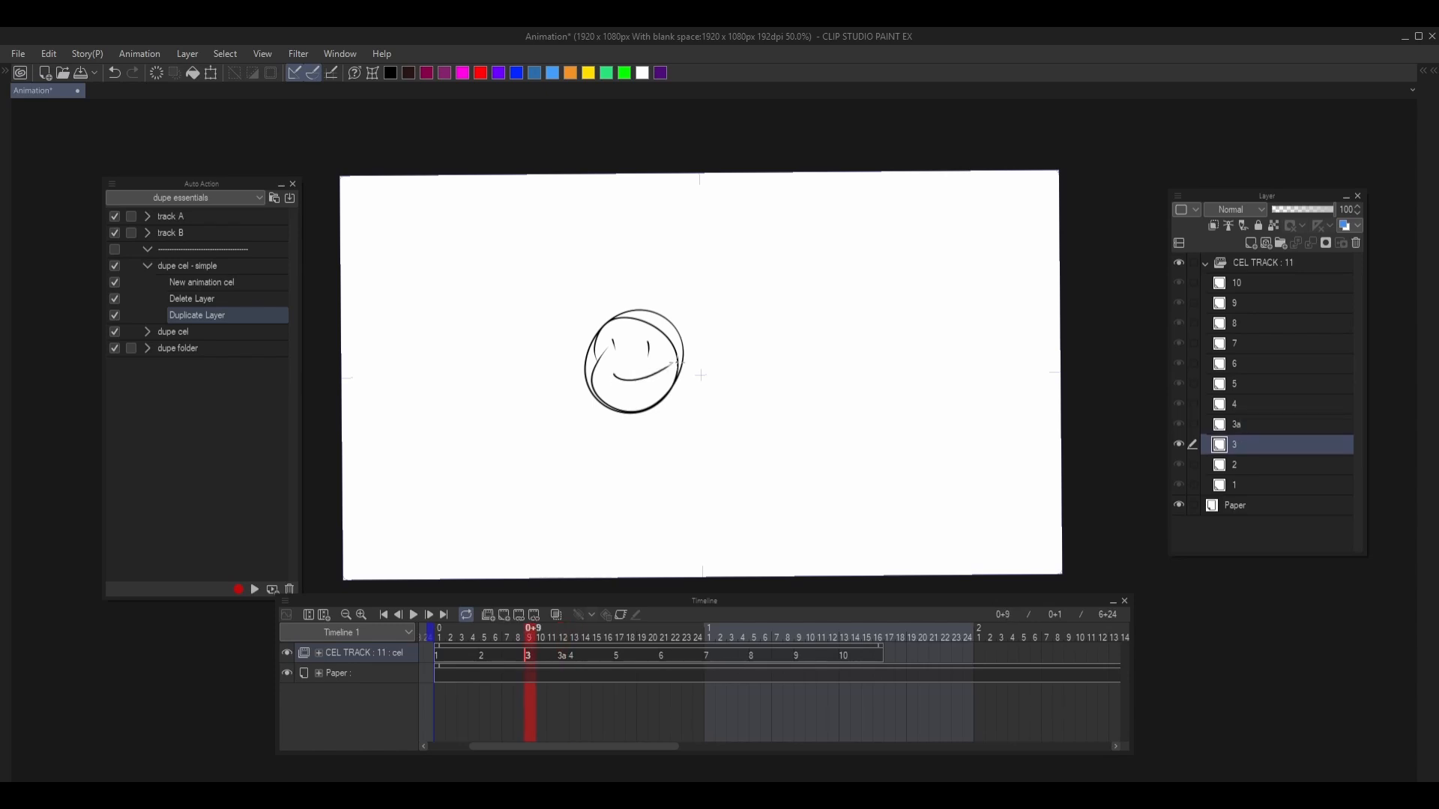
key("Right")
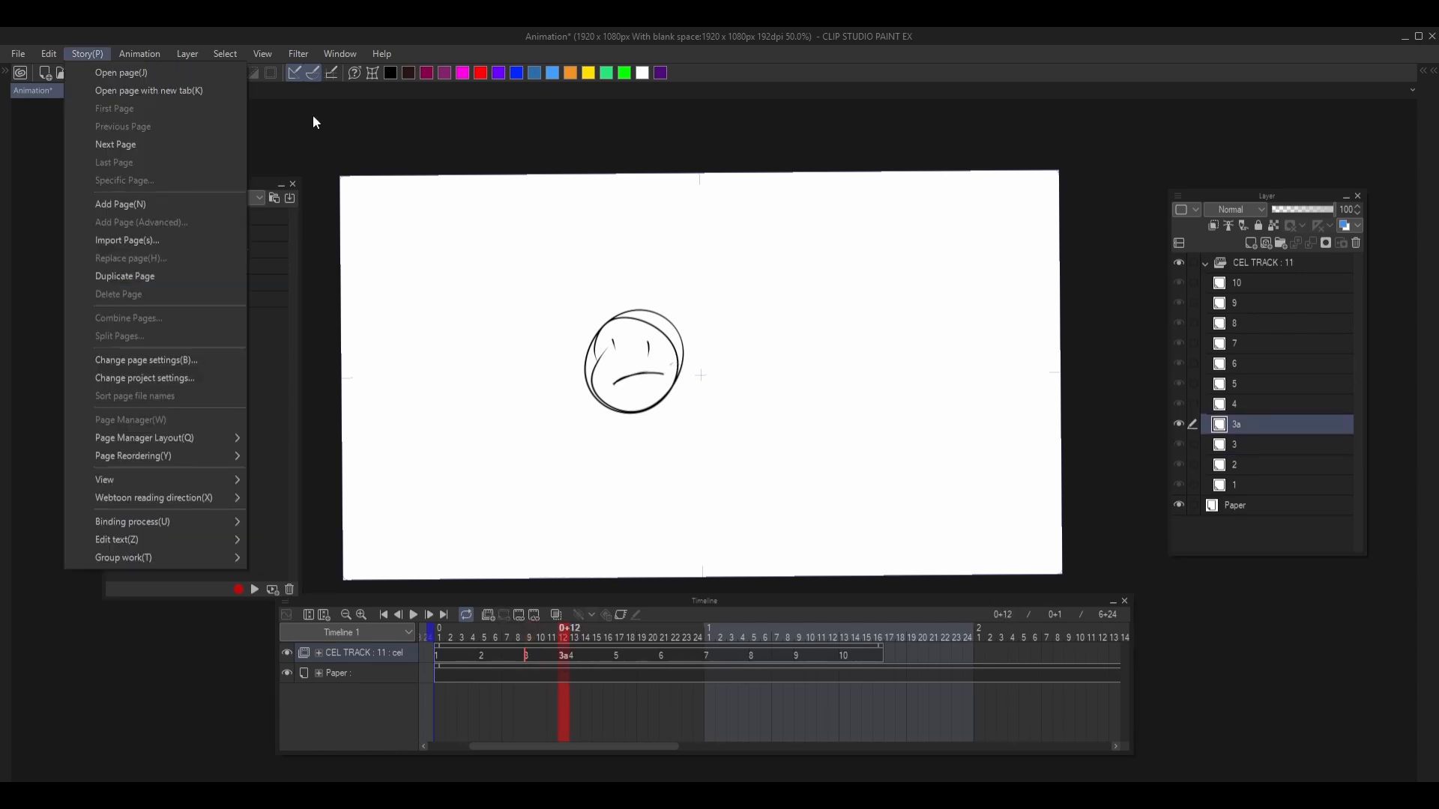
left_click(314, 124)
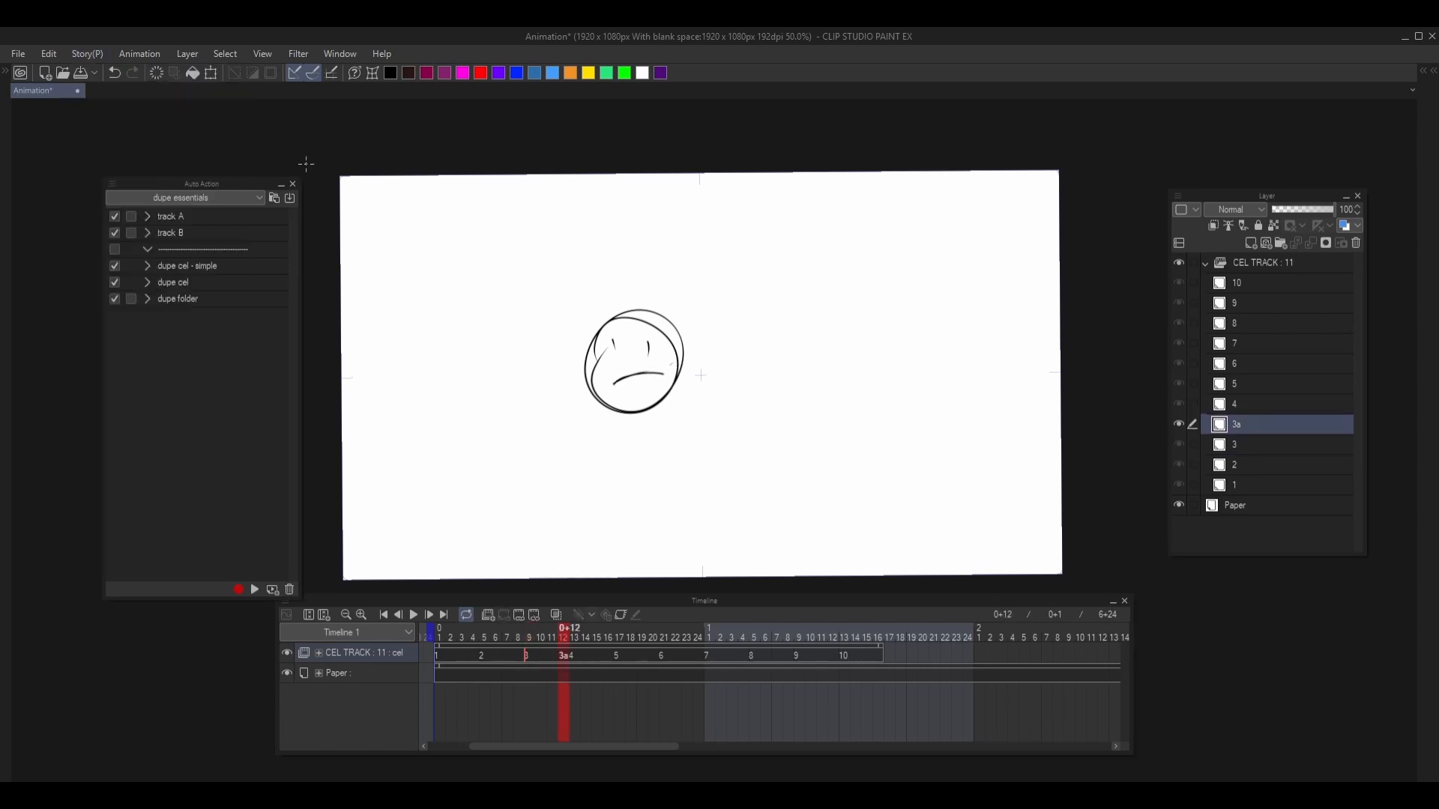
- Set Name of copies to Do not rename in the Layer/Frame preferences and apply it
key("ctrl+k")
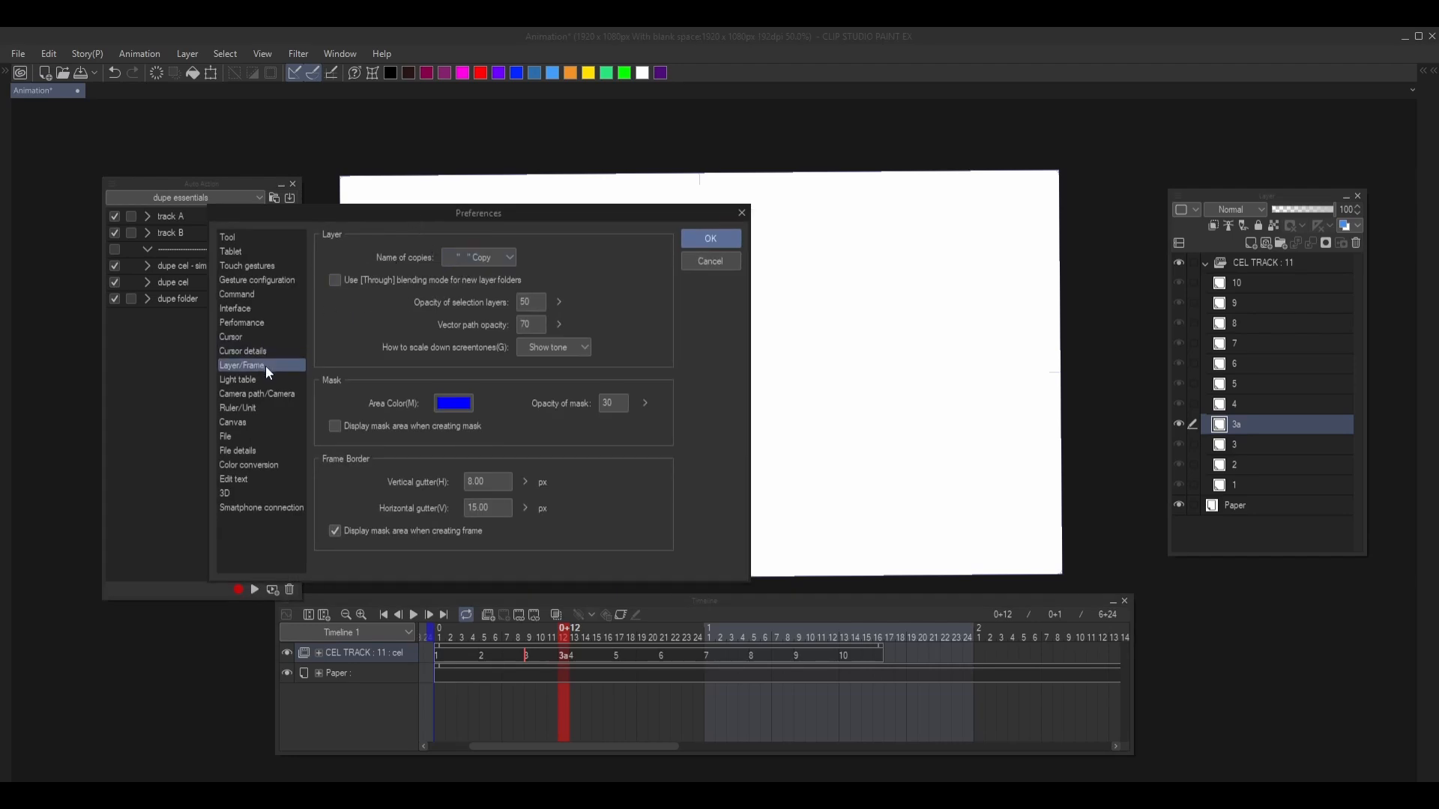
left_click(476, 259)
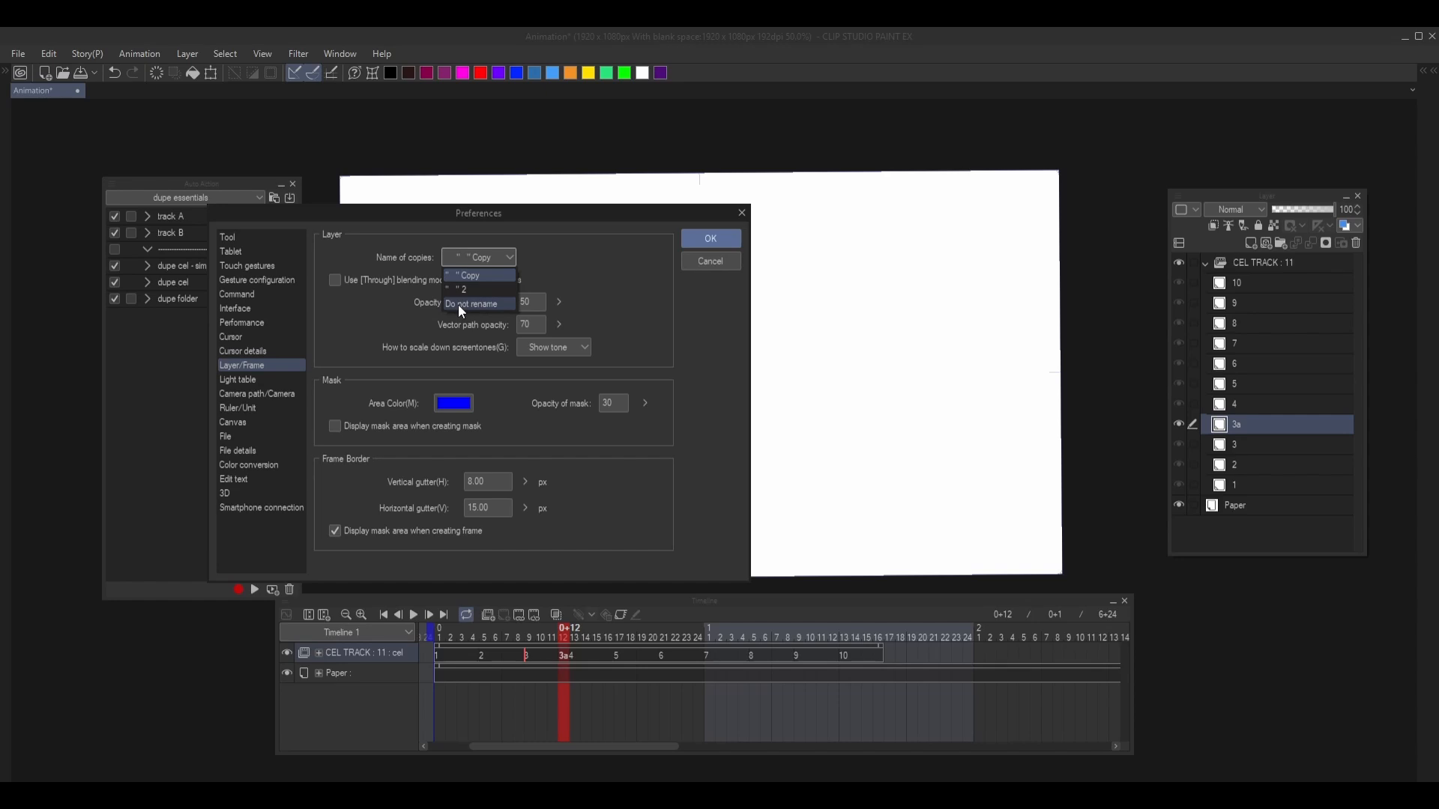
left_click(560, 252)
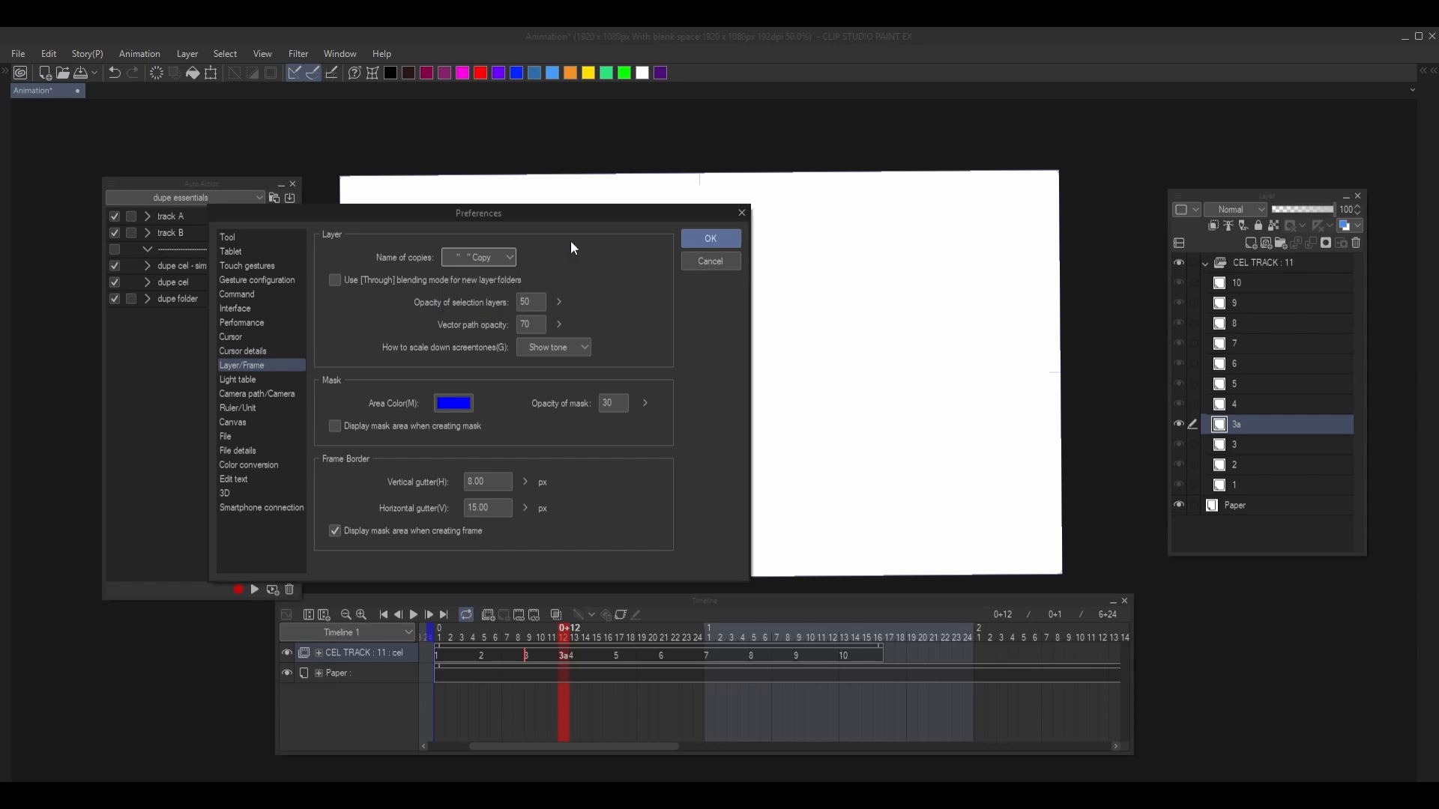
left_click_drag(536, 213, 652, 190)
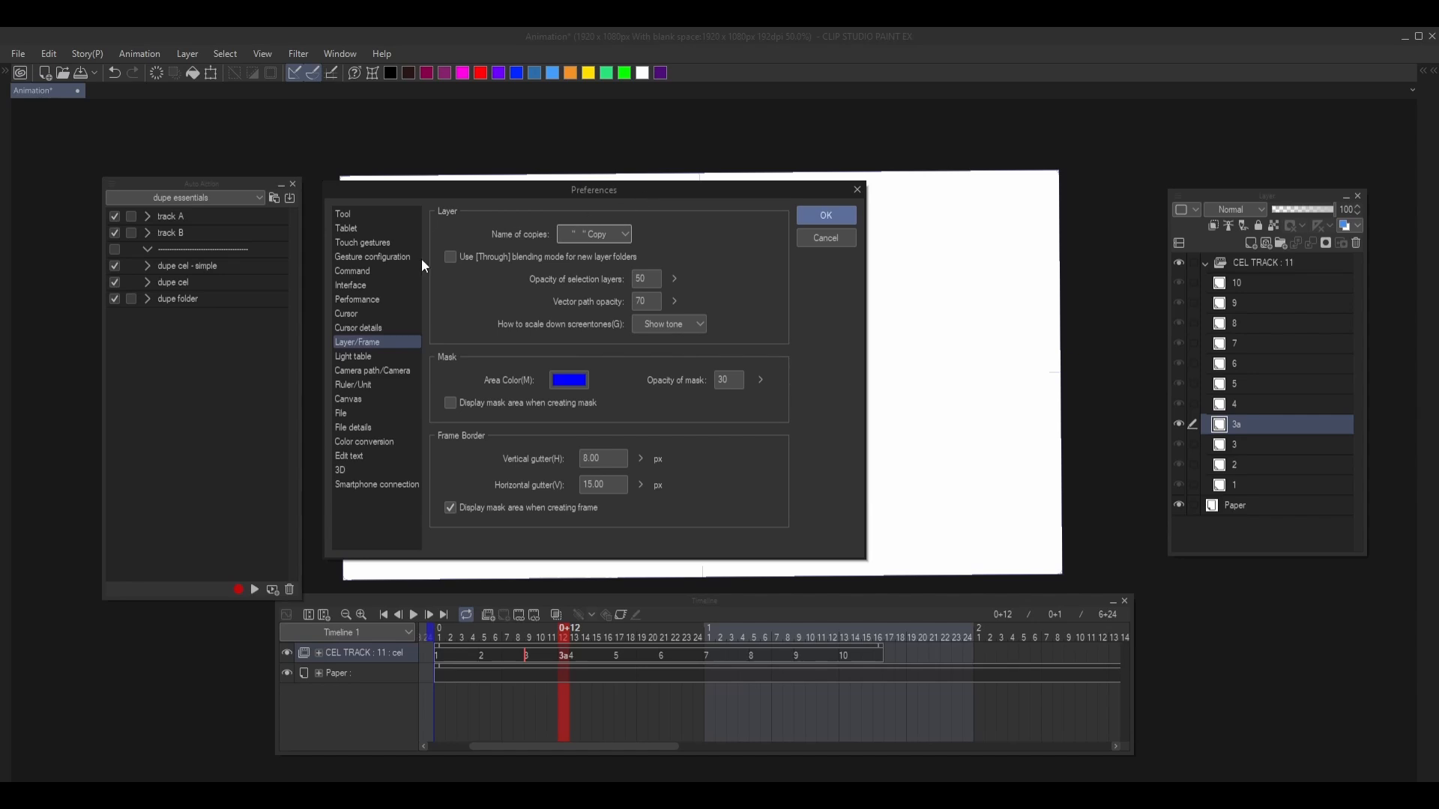
left_click(587, 236)
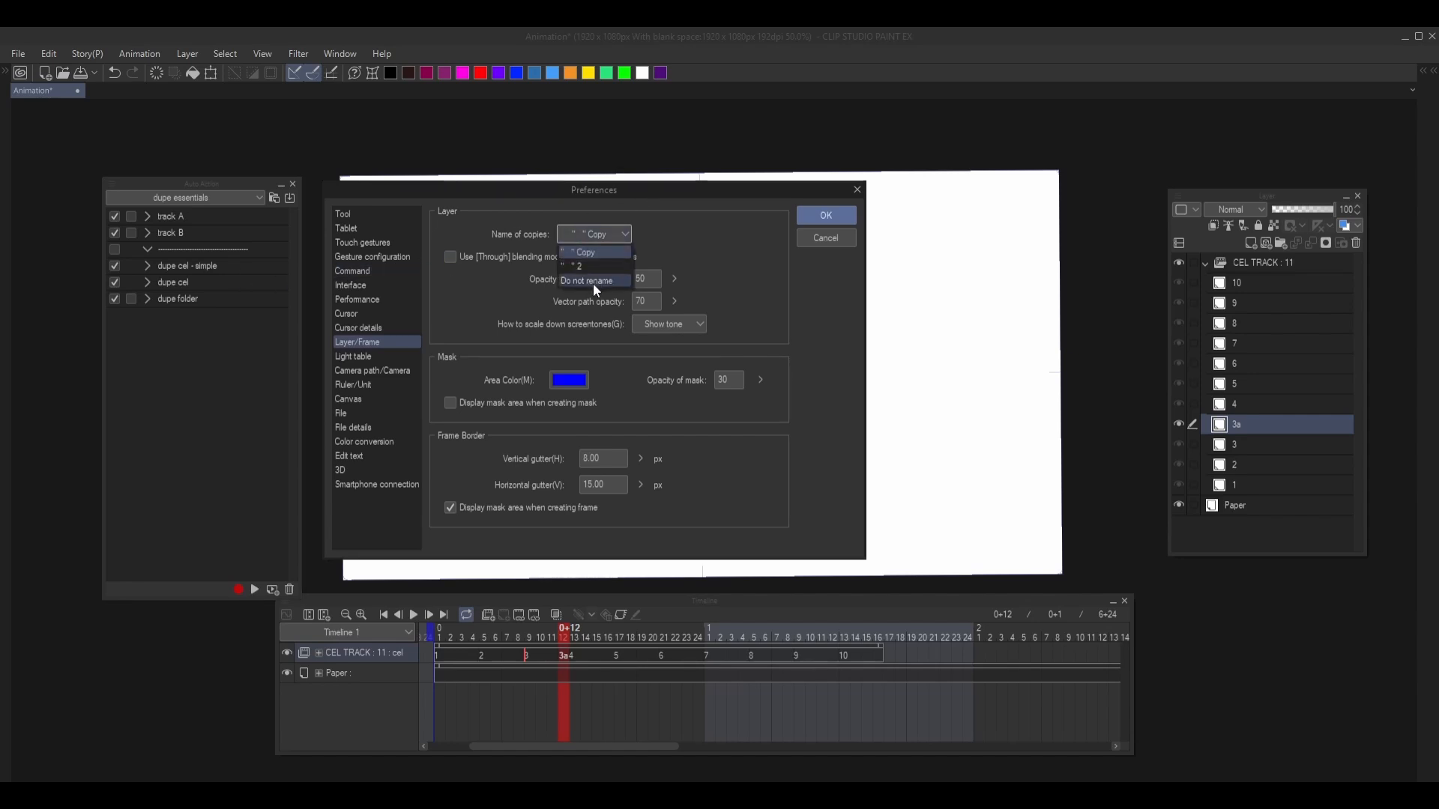
left_click(589, 238)
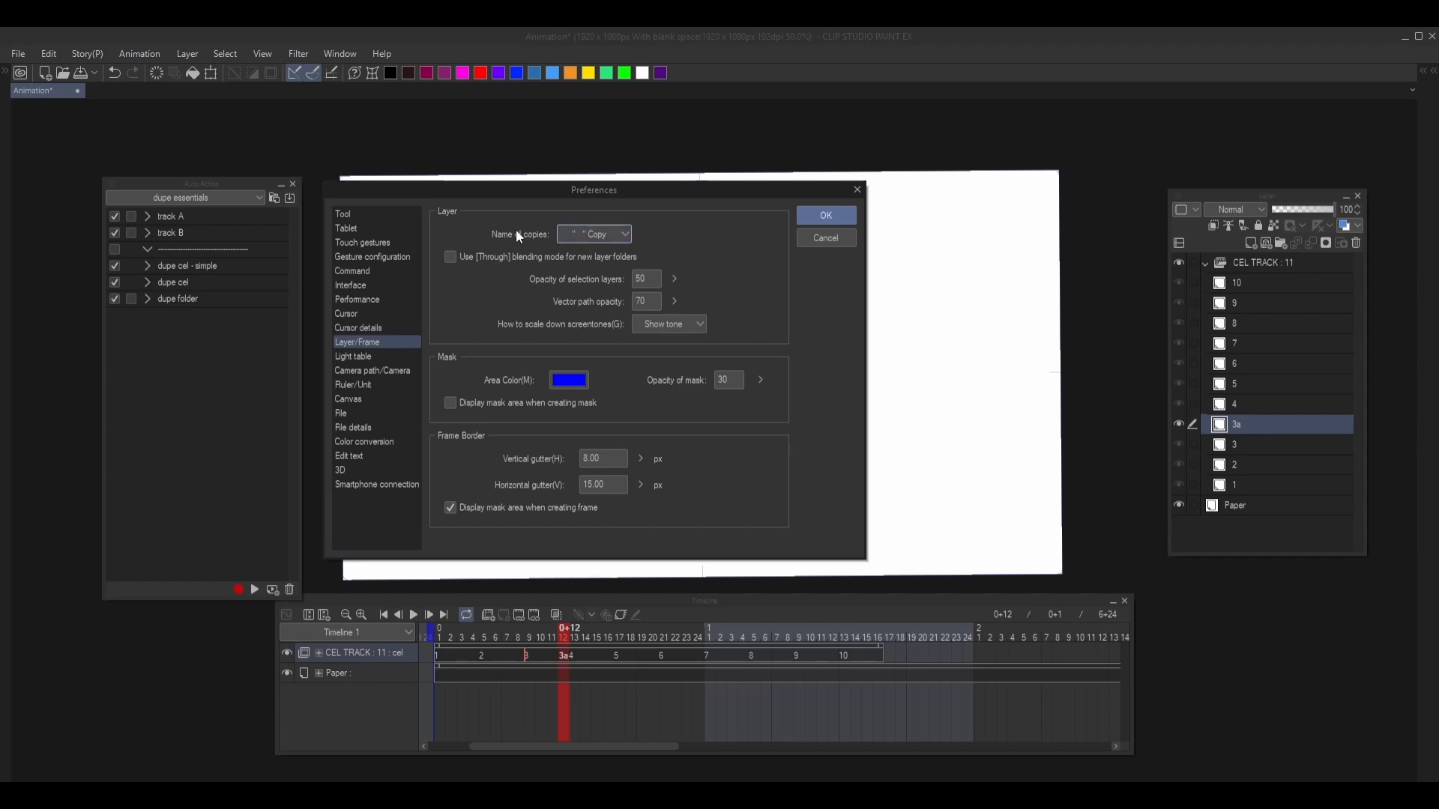
left_click(613, 245)
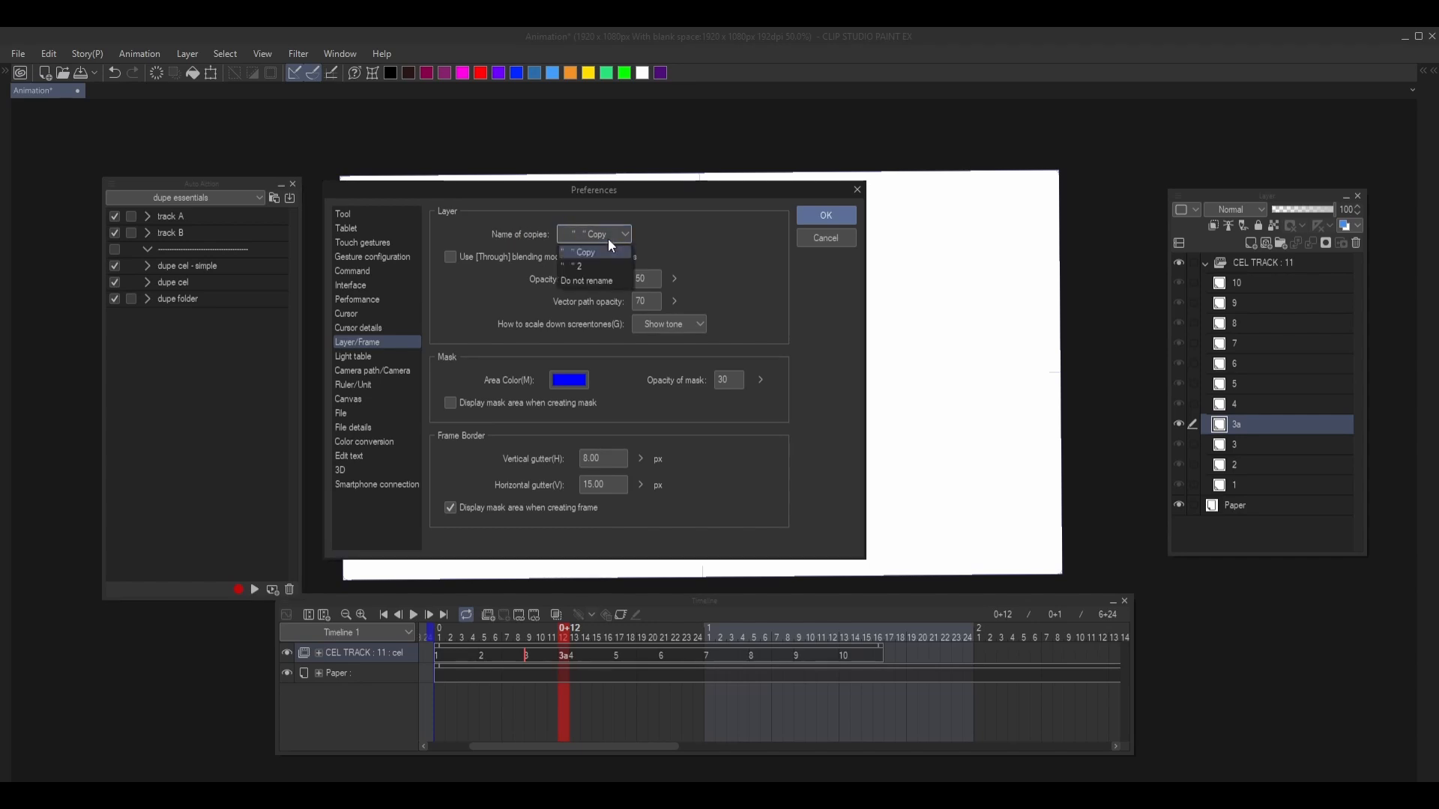
left_click(597, 282)
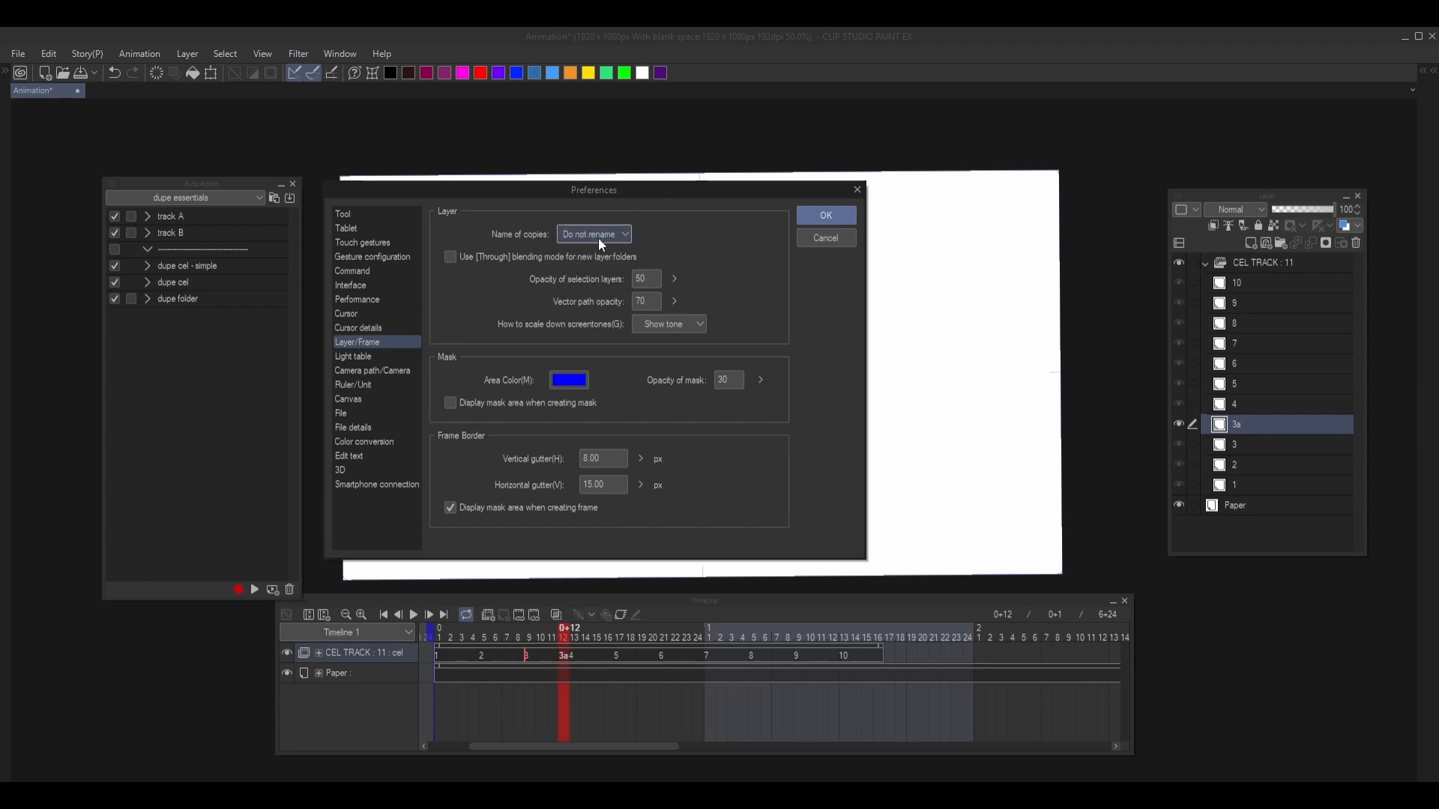
left_click(825, 215)
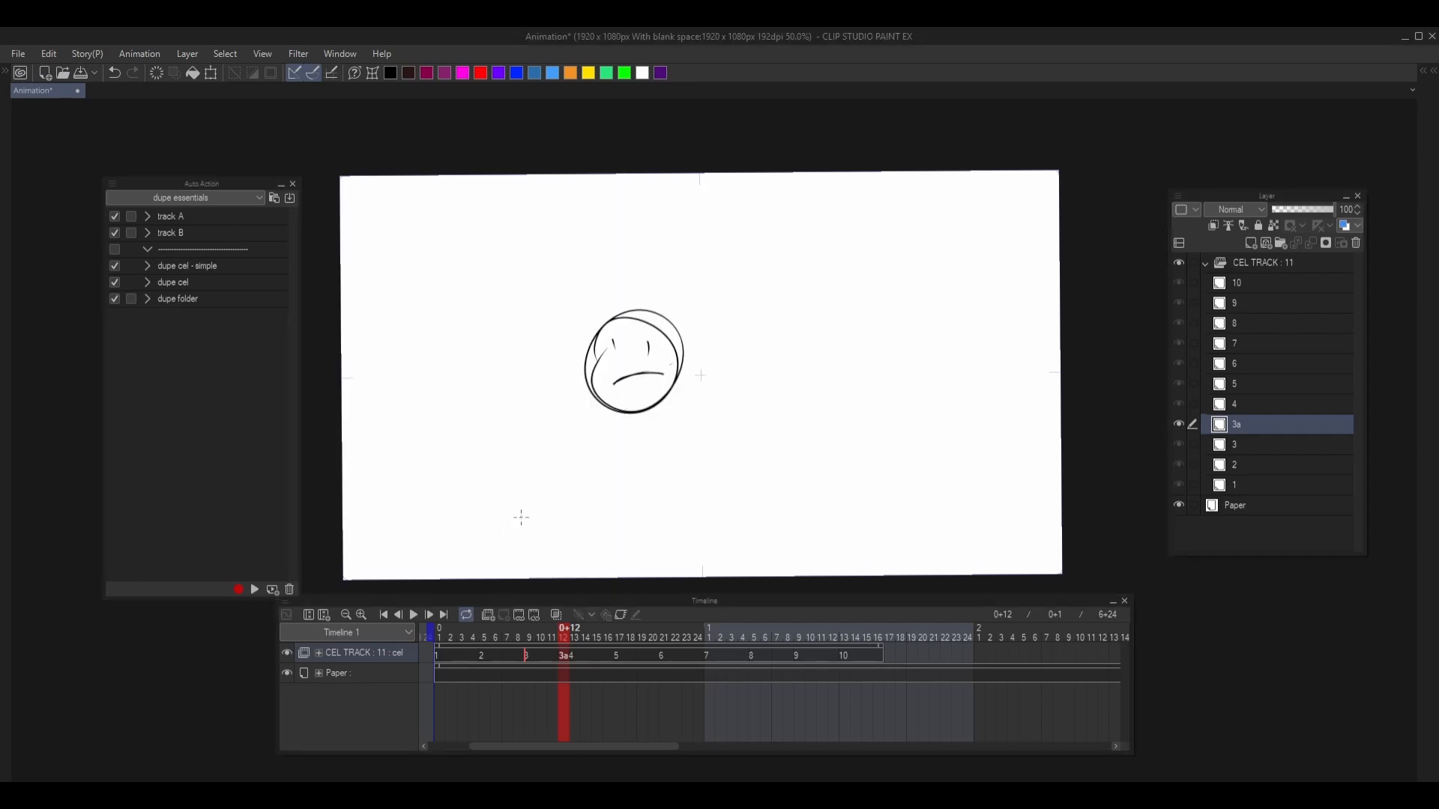
- Move cel 4 along the timeline to leave a gap after cel 3a, and run dupe cel - simple on cel 3a
left_click_drag(573, 656, 598, 660)
left_click(568, 656)
key("ctrl+k")
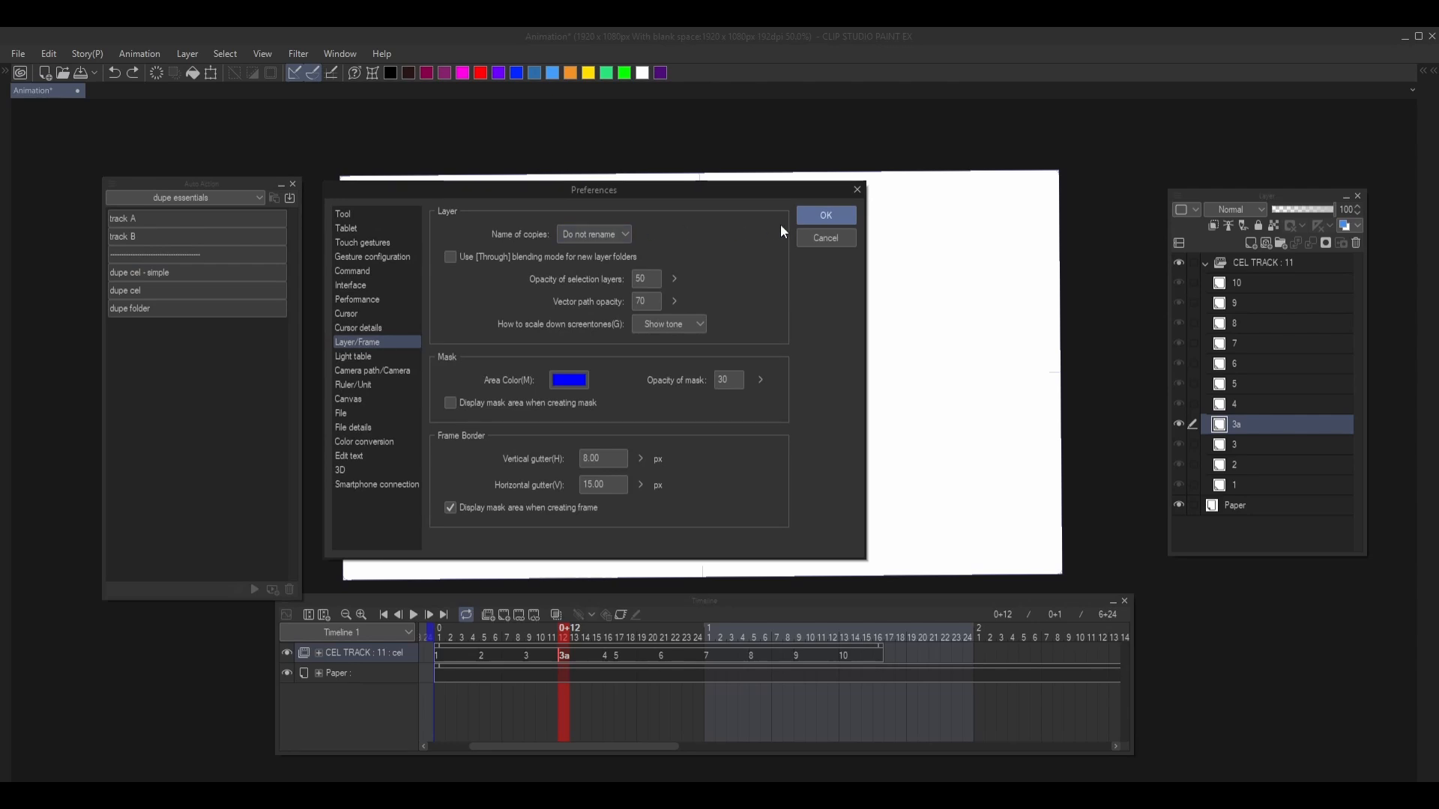
left_click(847, 237)
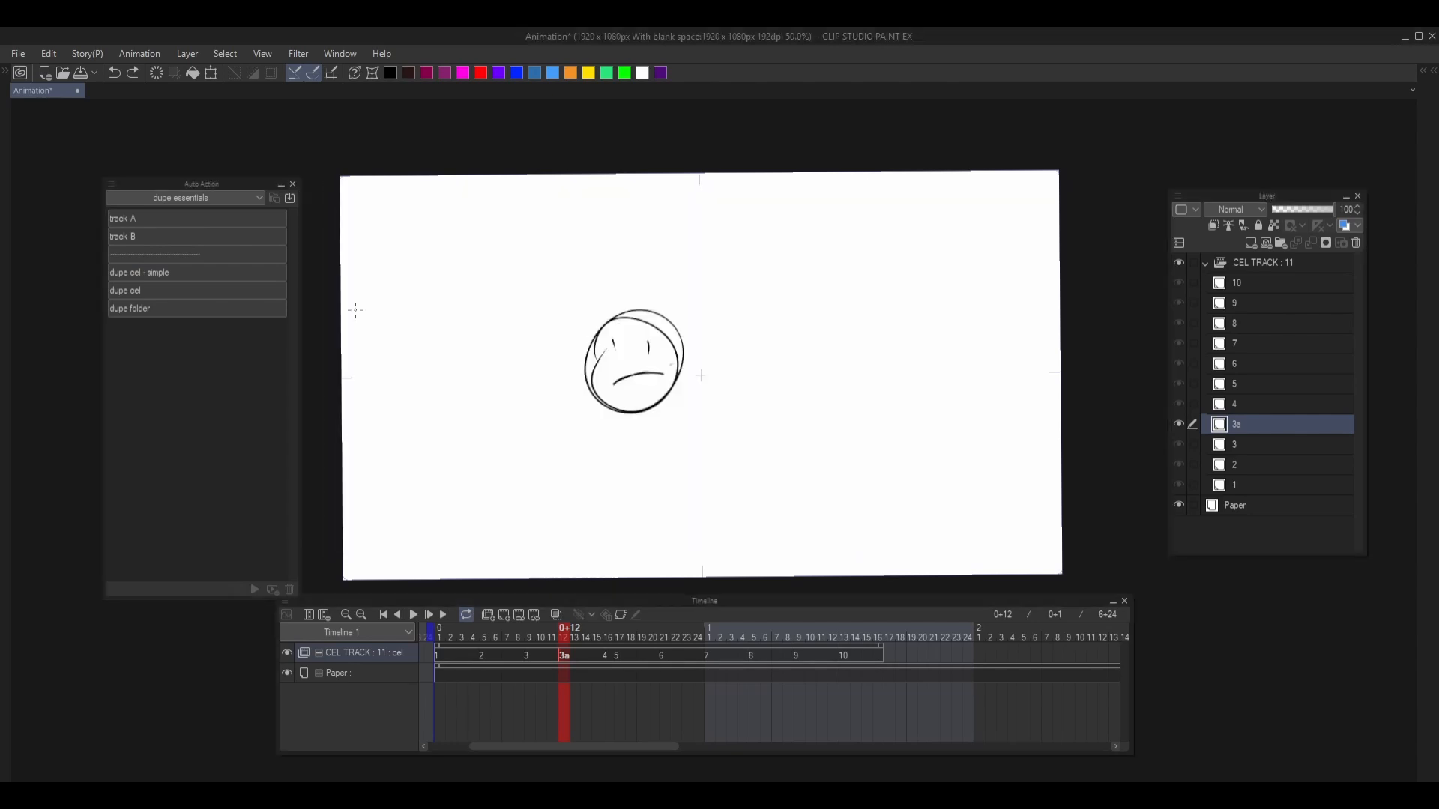
left_click(186, 270)
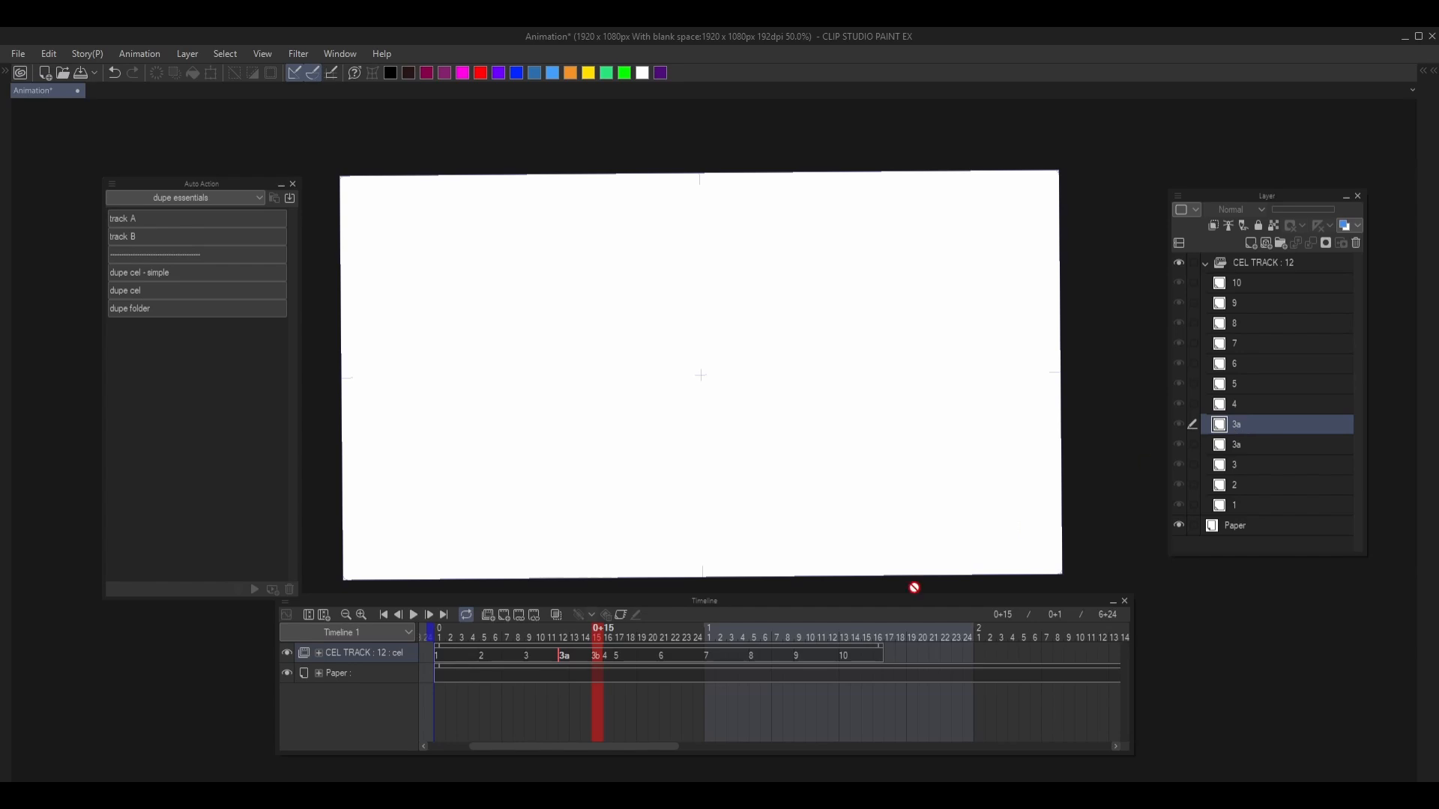
- Compare the frames of cels 3a and 3b on the timeline with the duplicated 3a layers
left_click(565, 658)
left_click(598, 659)
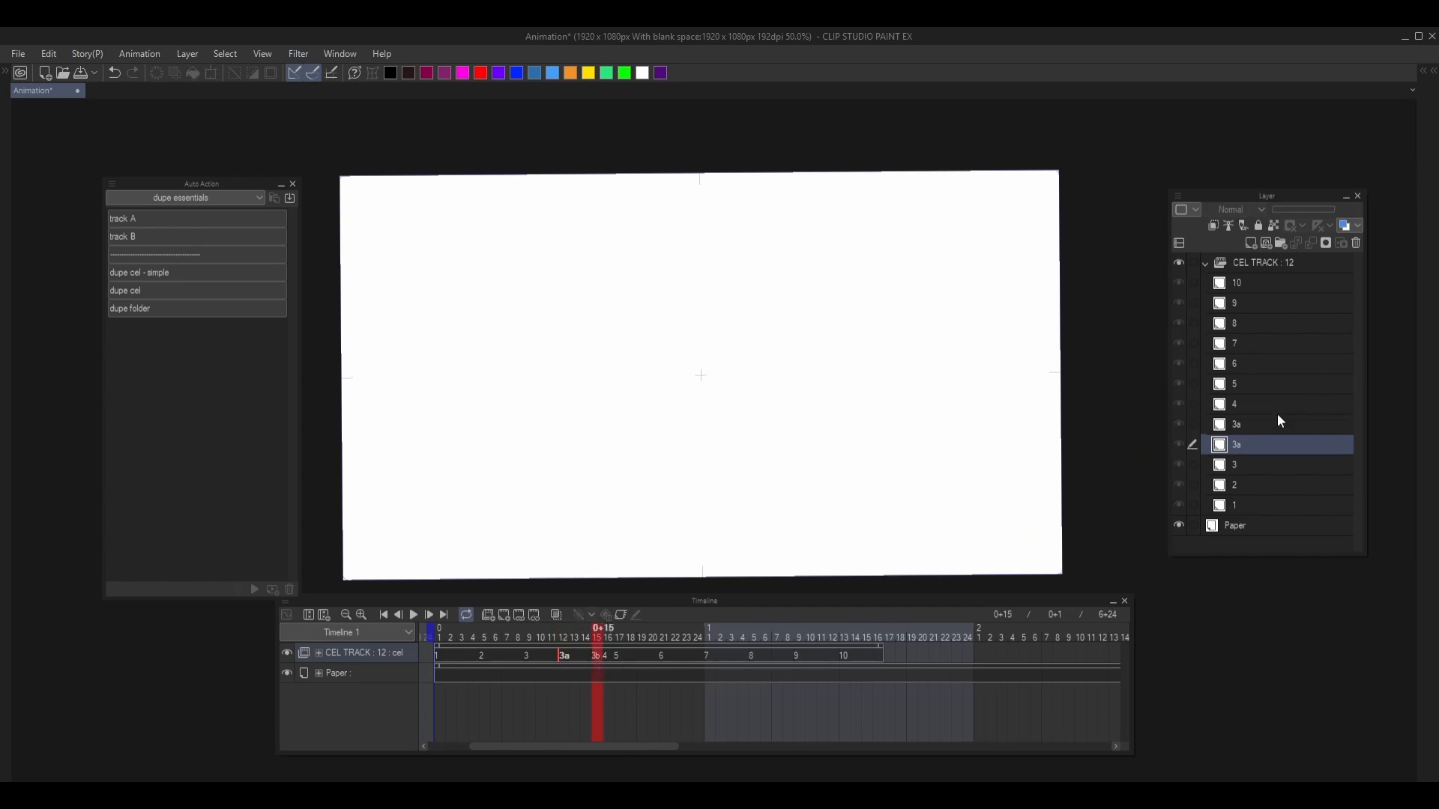
key("comma")
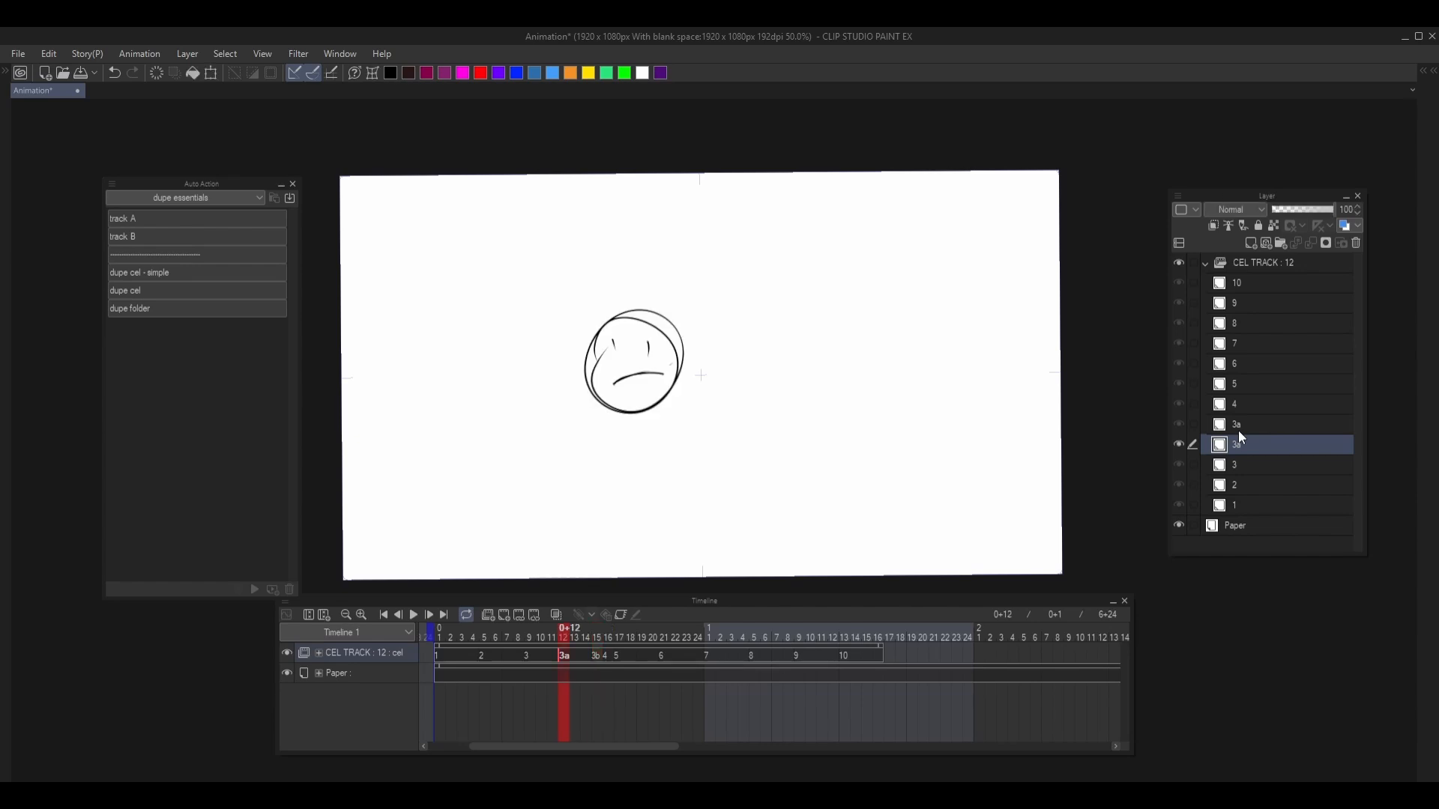
key("period")
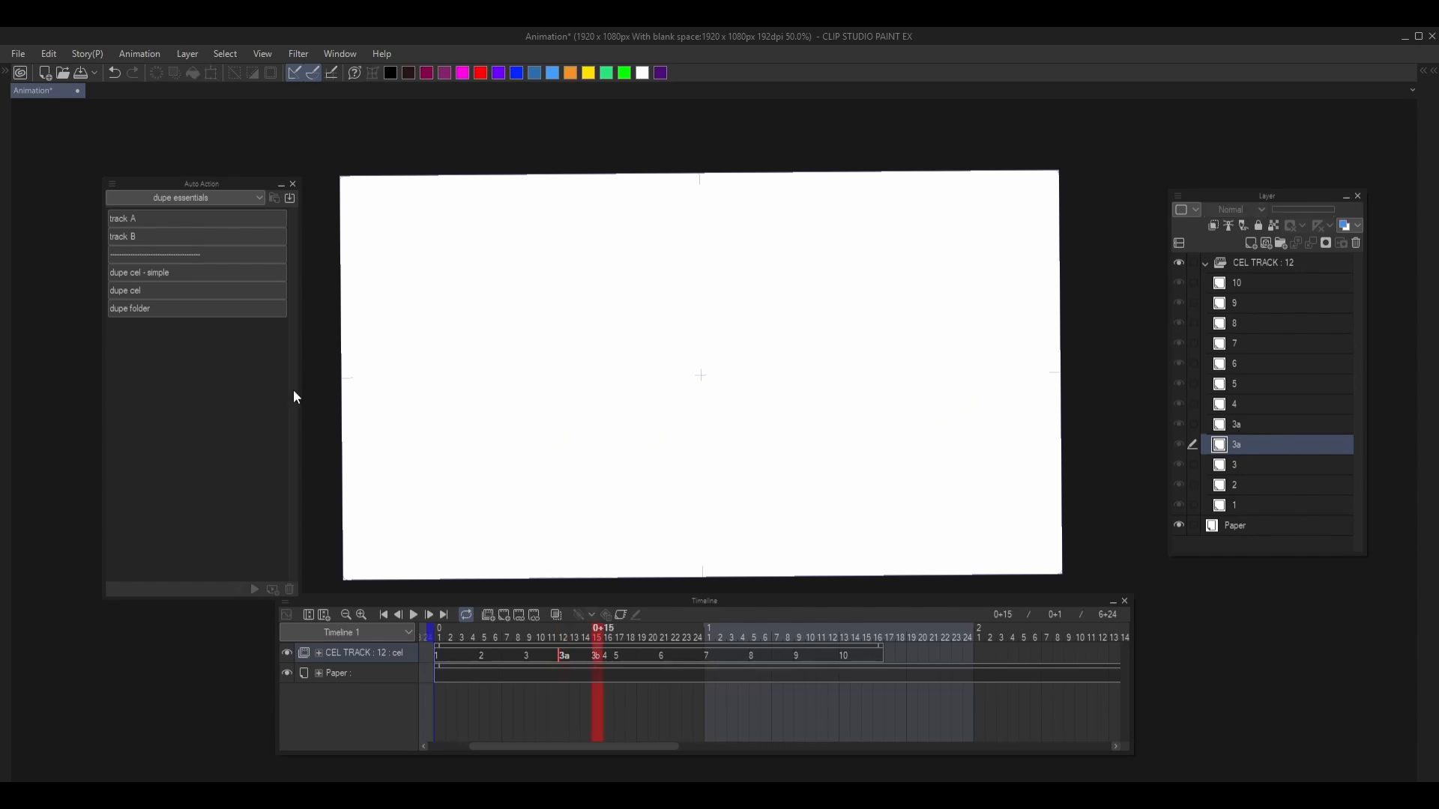
- Turn off button mode for the auto actions and expand dupe cel to show its recorded commands
left_click(111, 184)
left_click(125, 202)
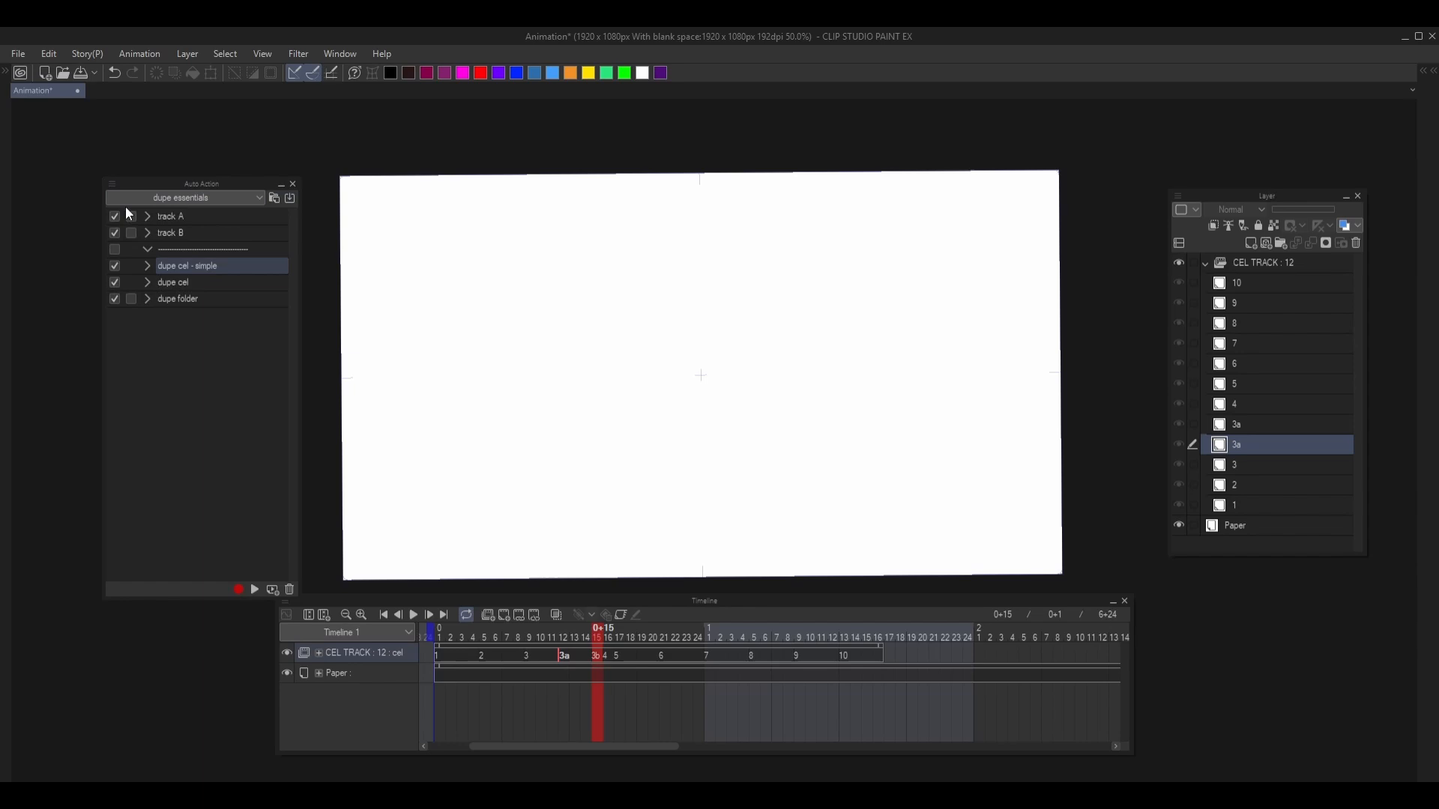
left_click(146, 280)
left_click(180, 283)
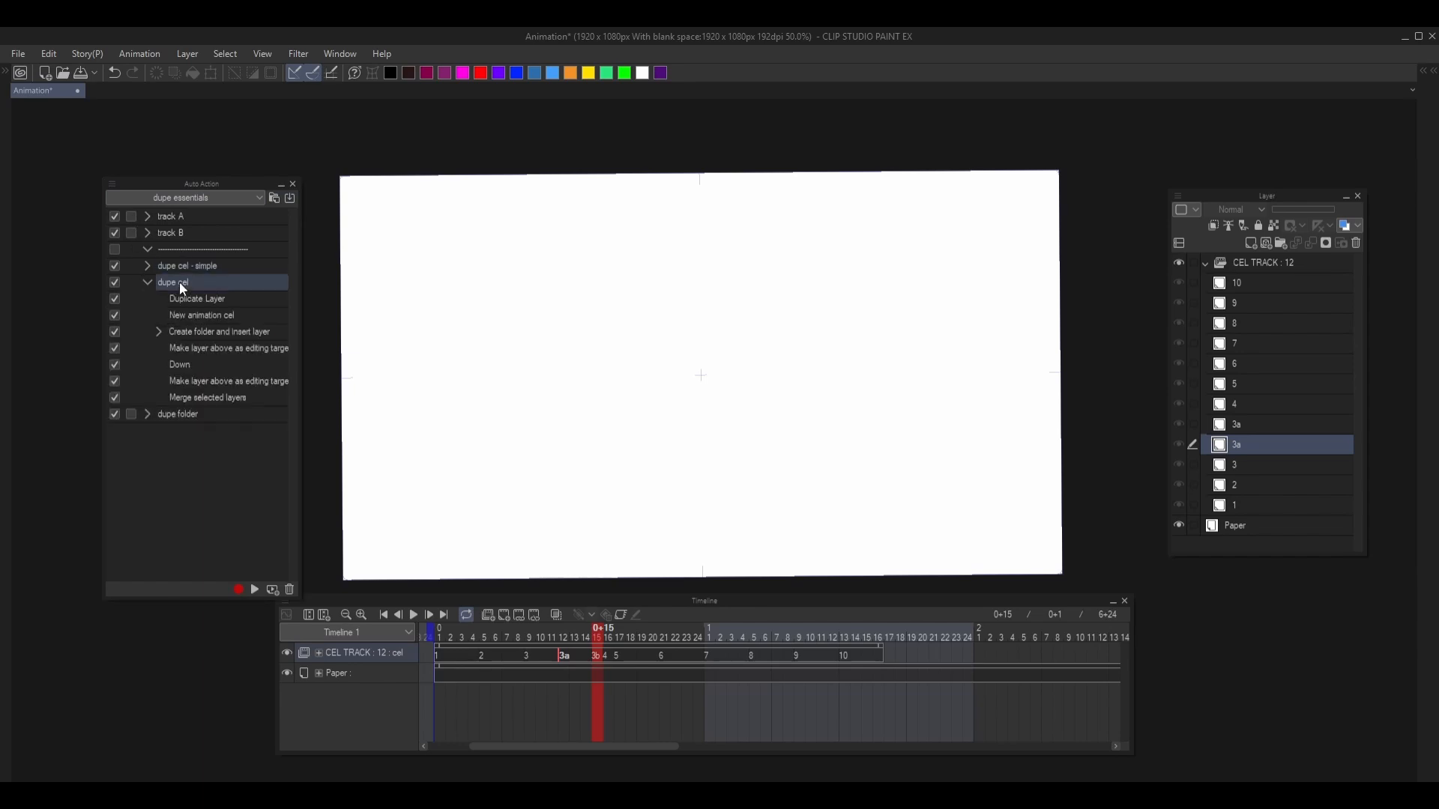
key("ctrl+[")
- Review the Name of copies options in the Layer/Frame preferences and close them without changes
key("ctrl+k")
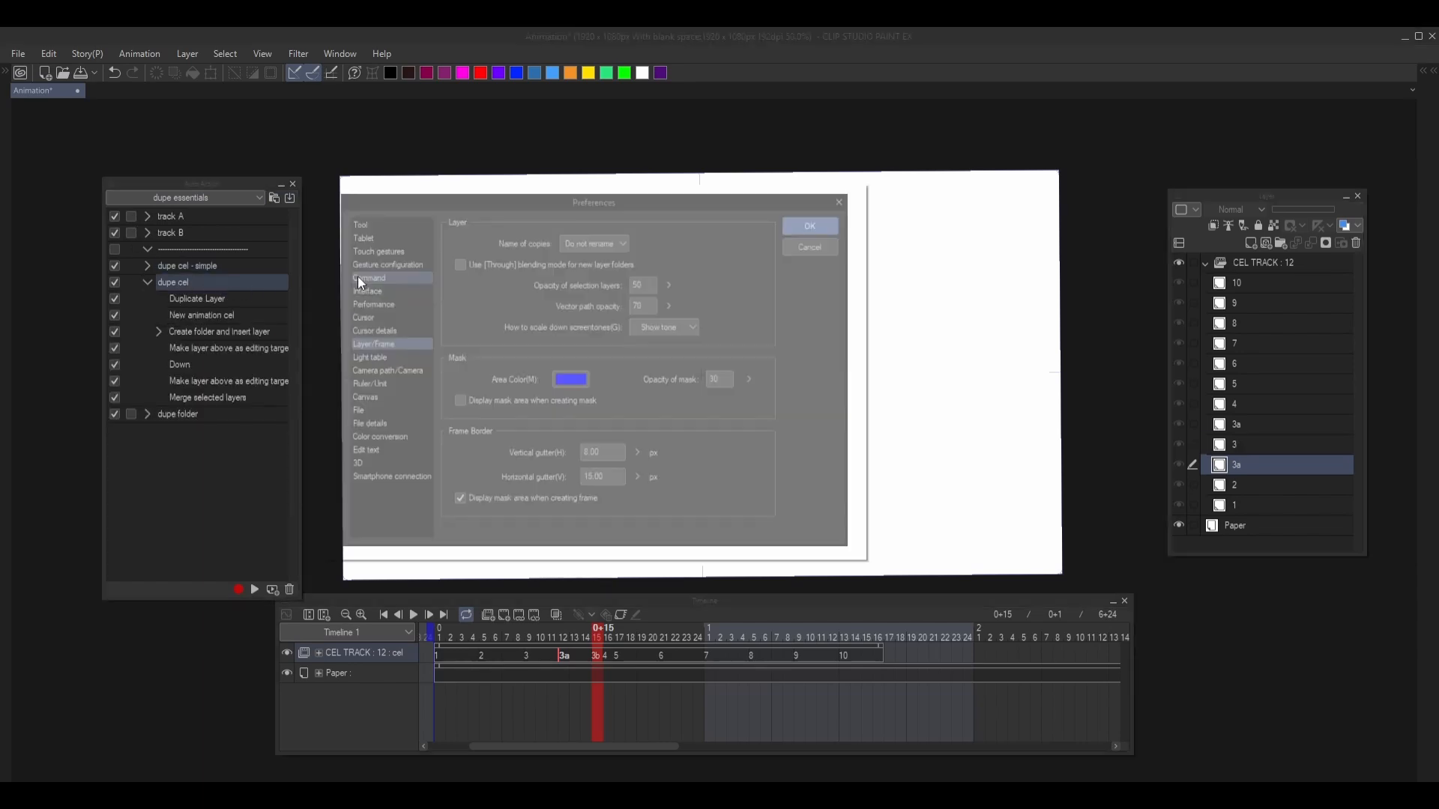
left_click(595, 234)
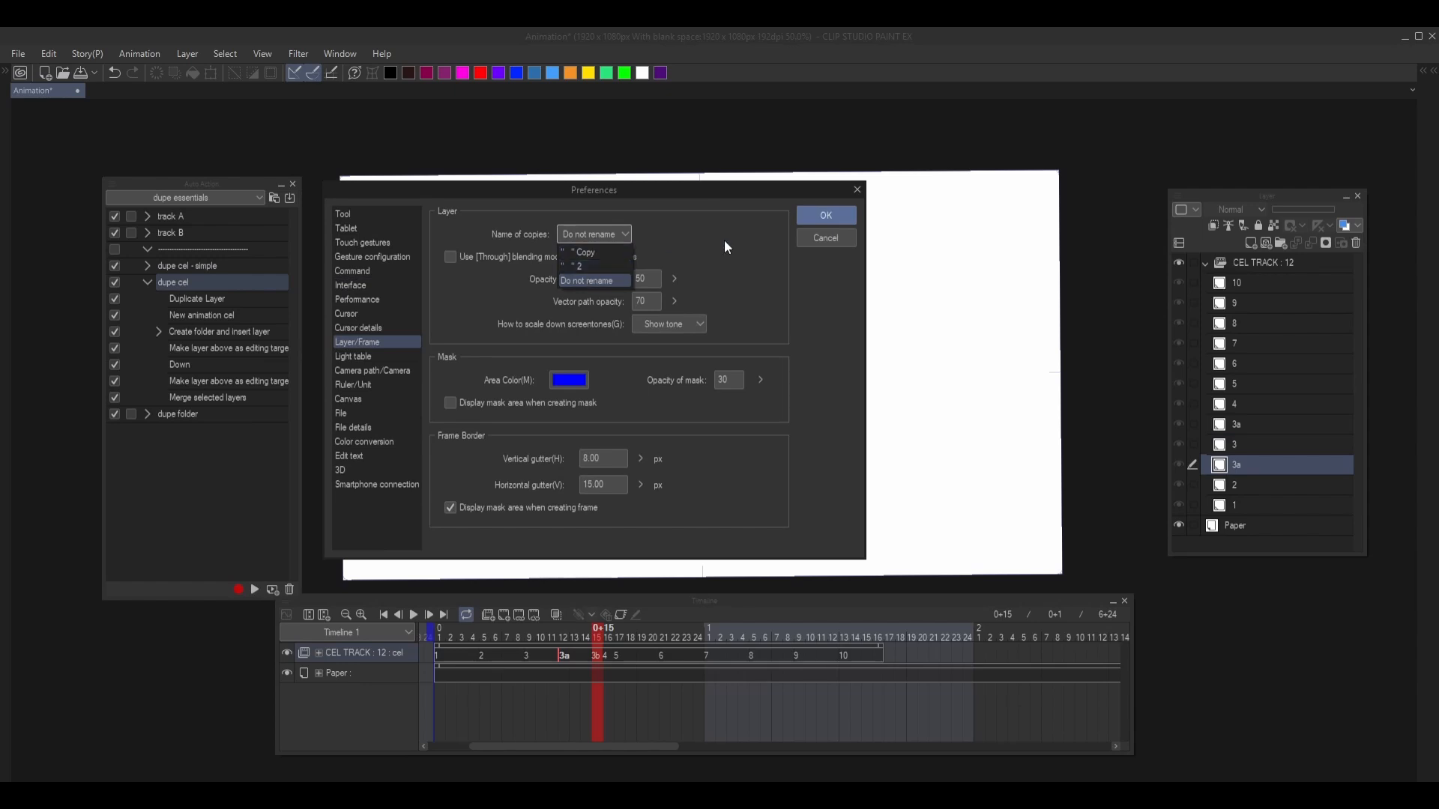
left_click(819, 241)
left_click(856, 190)
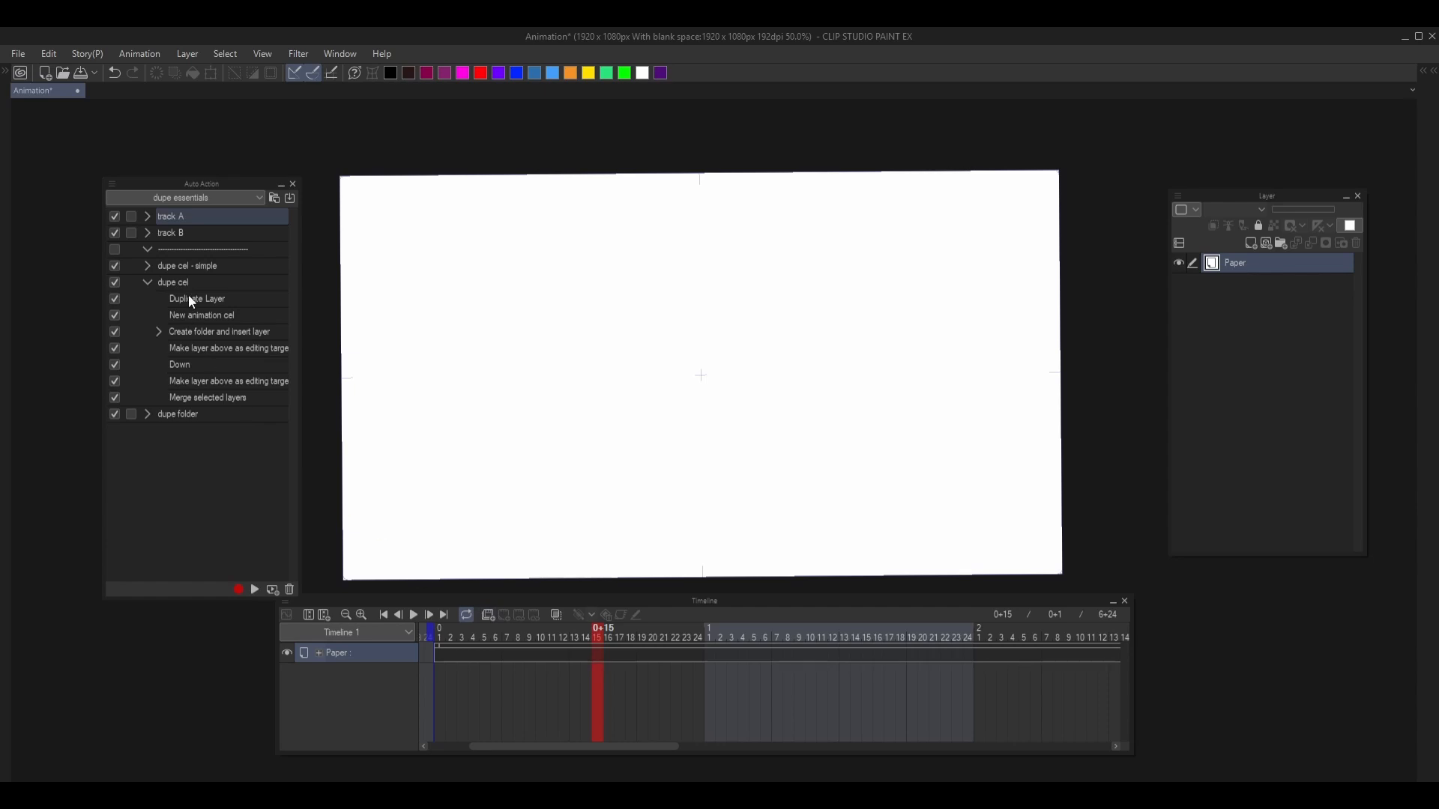
- Run the track A auto action to rebuild the CEL TRACK folder and go to cel 3
left_click(252, 589)
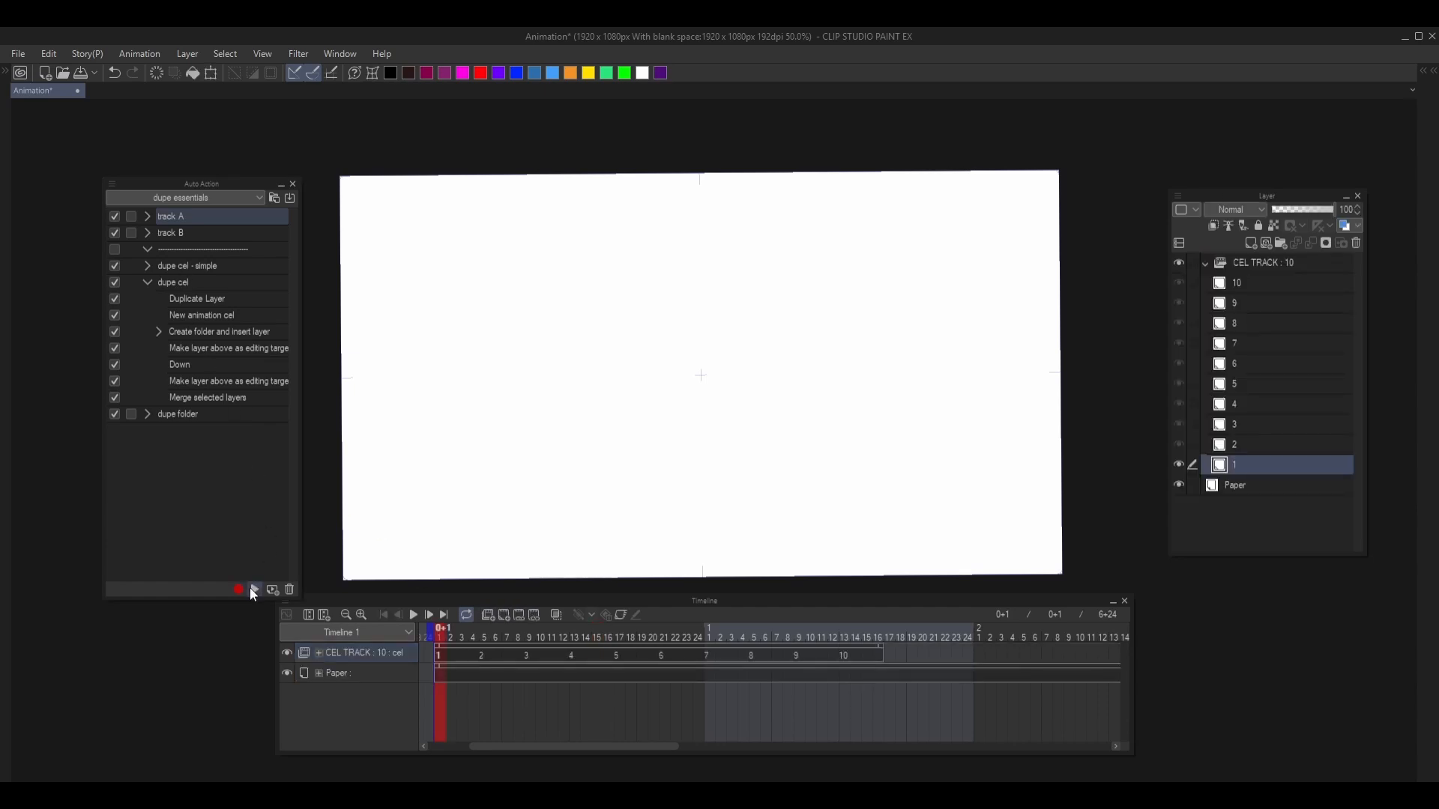
key("period")
key("period")
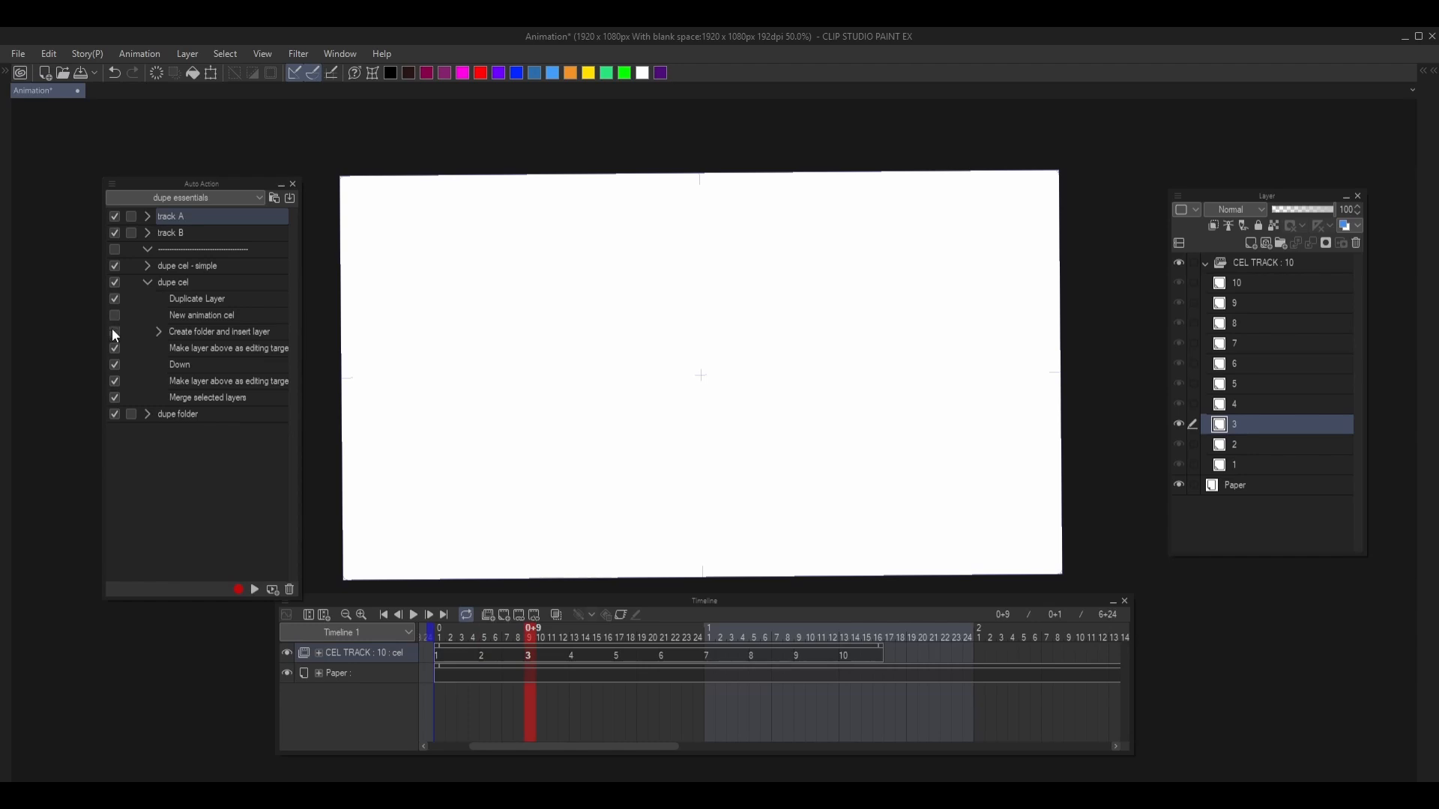
- Run dupe cel's Duplicate Layer, New animation cel, and Create folder and insert layer commands one at a time on cel 3
left_click(209, 305)
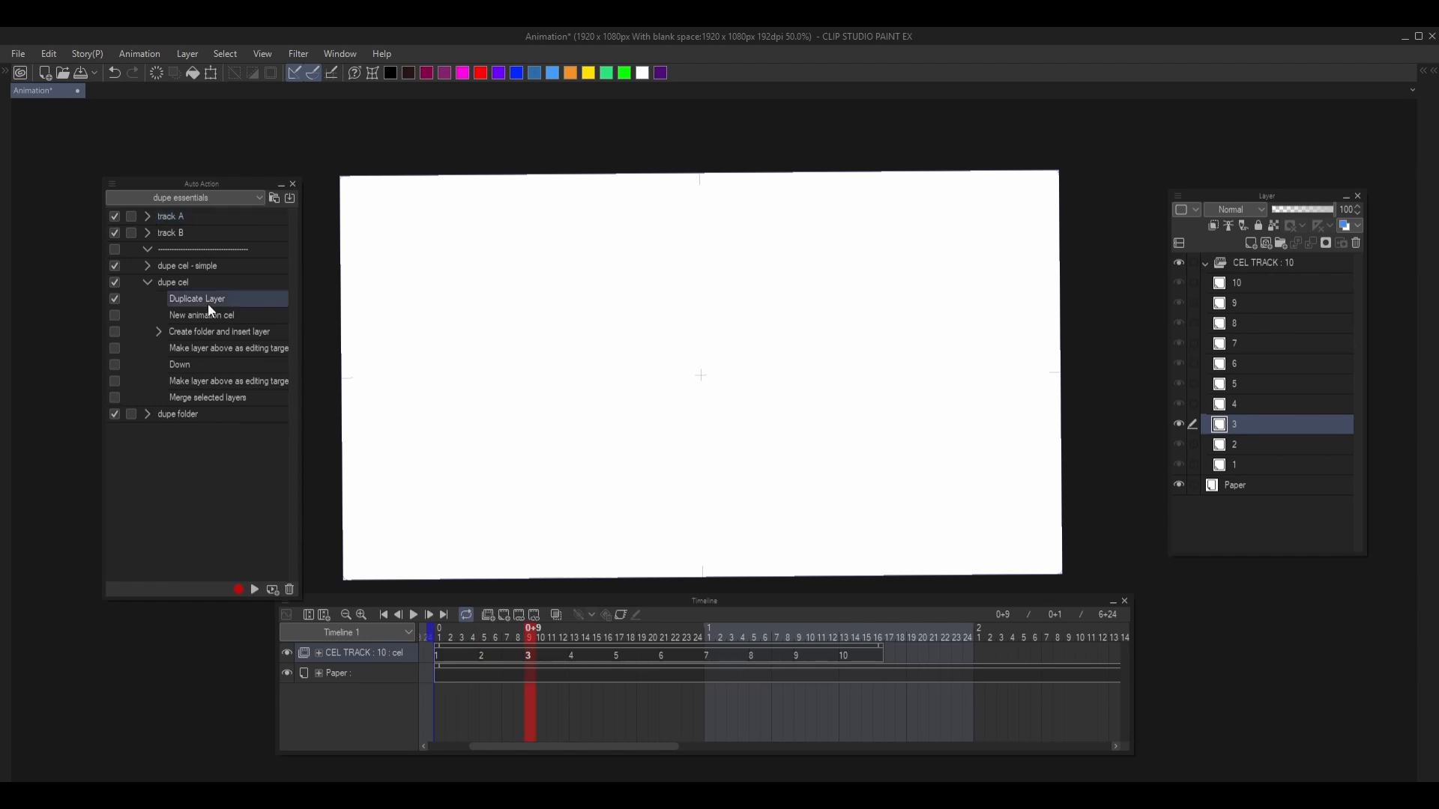
left_click(254, 590)
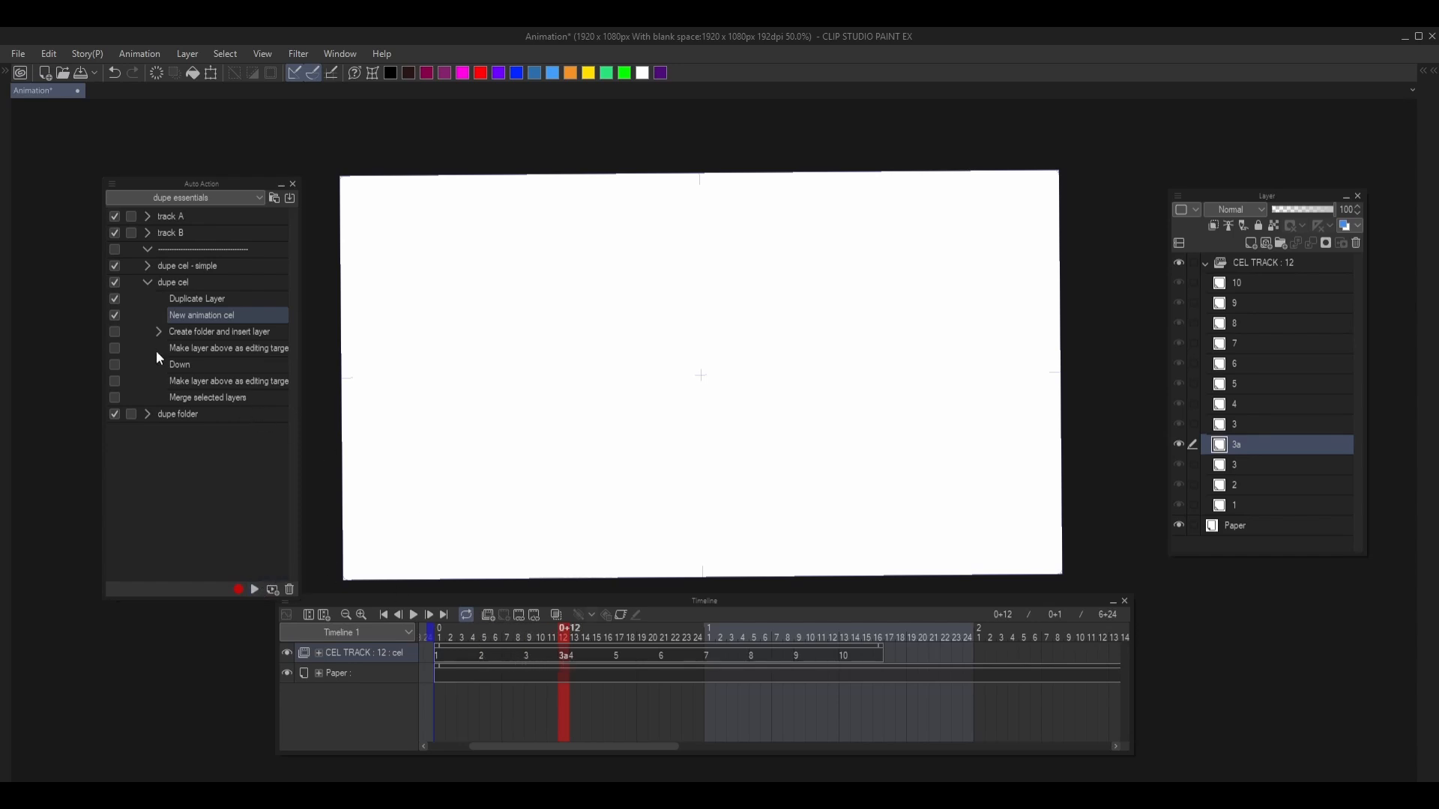
left_click(203, 336)
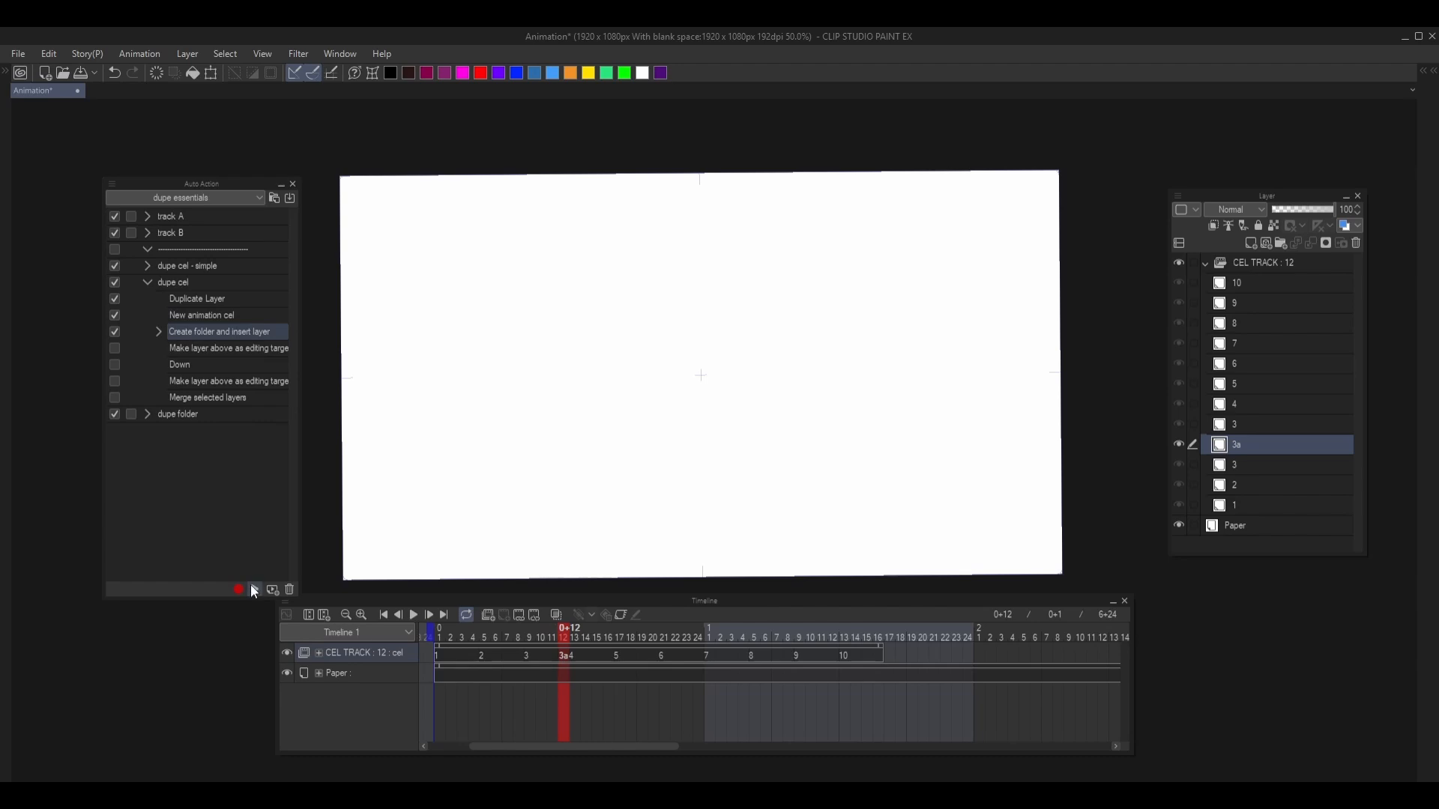
left_click(253, 588)
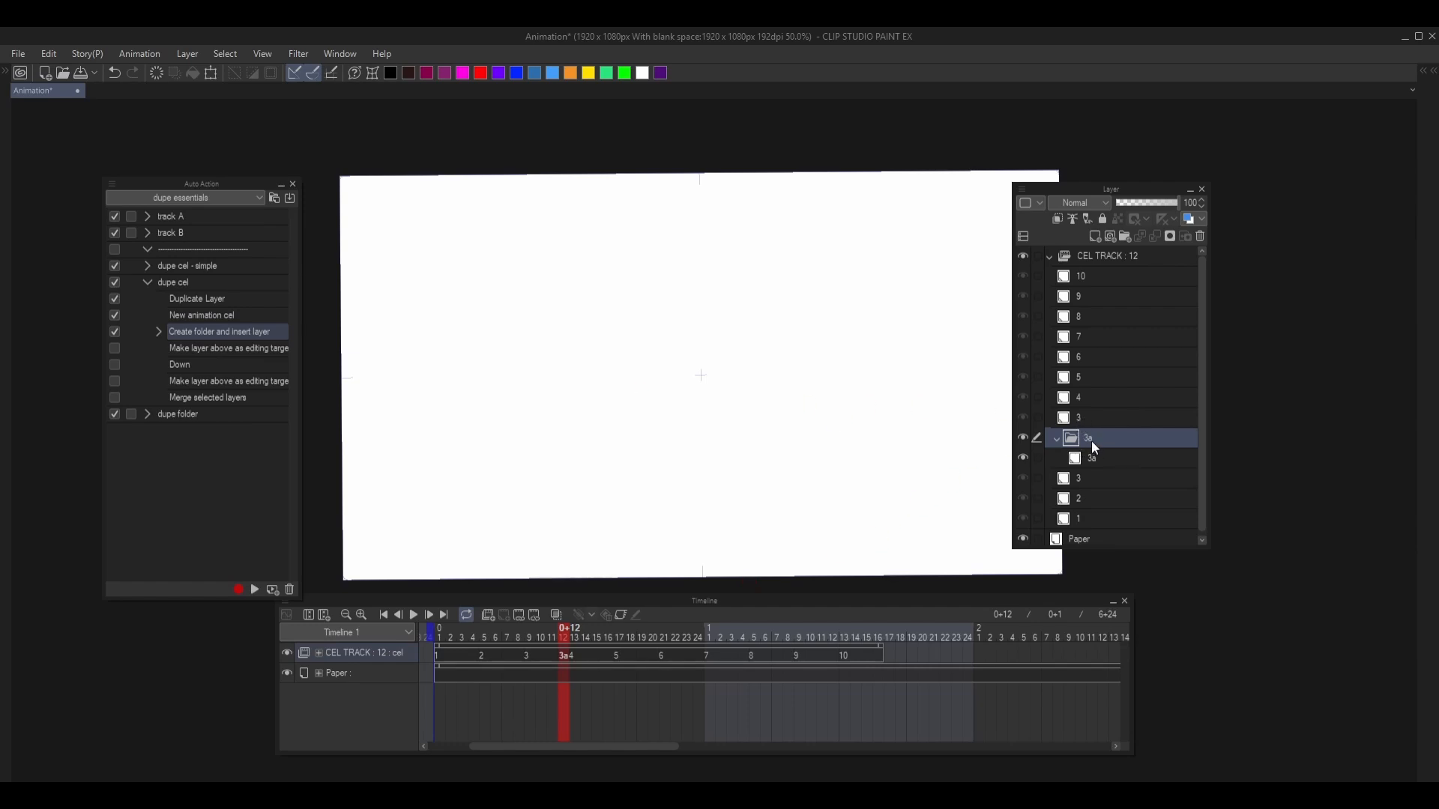
- Enable and run the first Make layer above as editing target command and the Down command, placing the copied layer 3 inside folder 3a
left_click(115, 348)
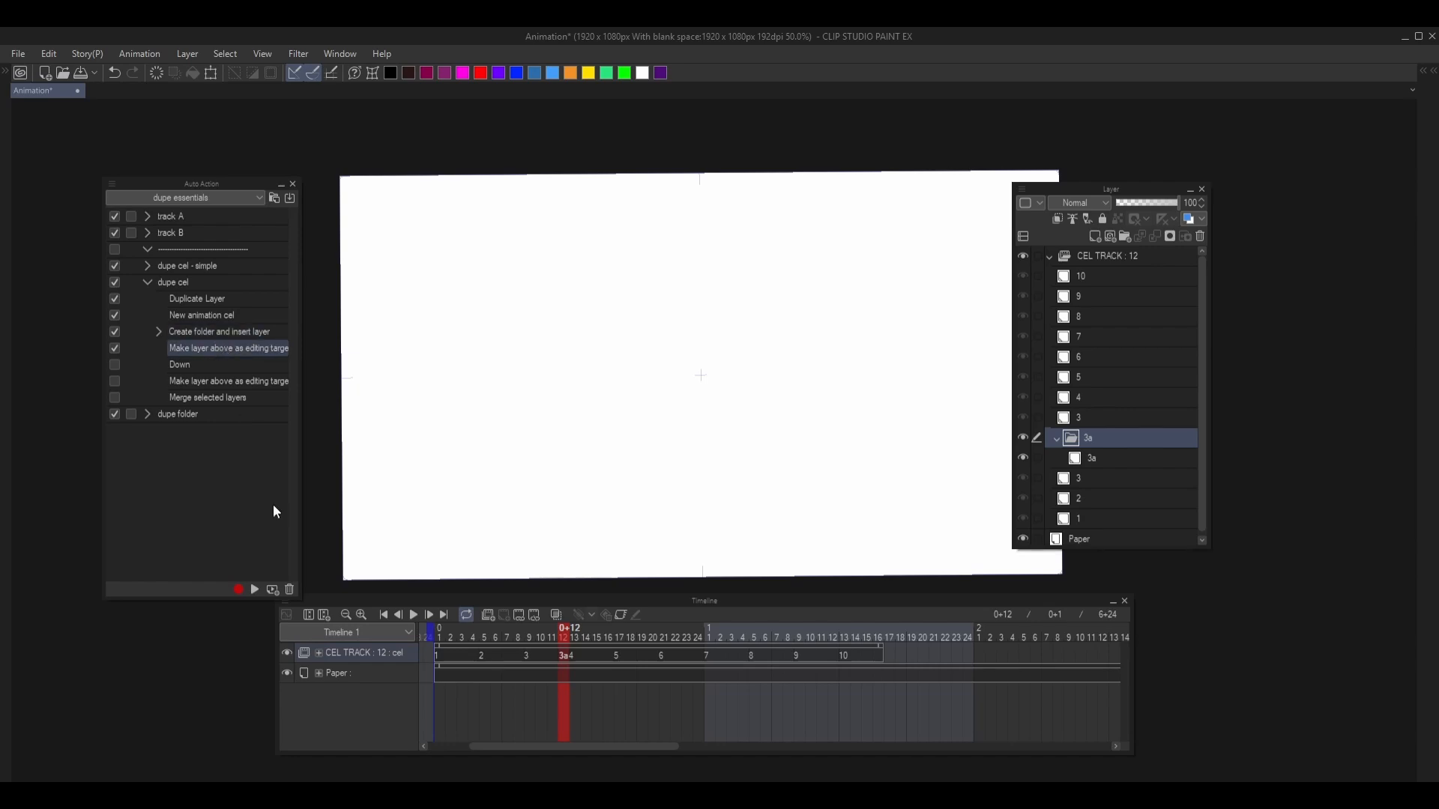
left_click(255, 590)
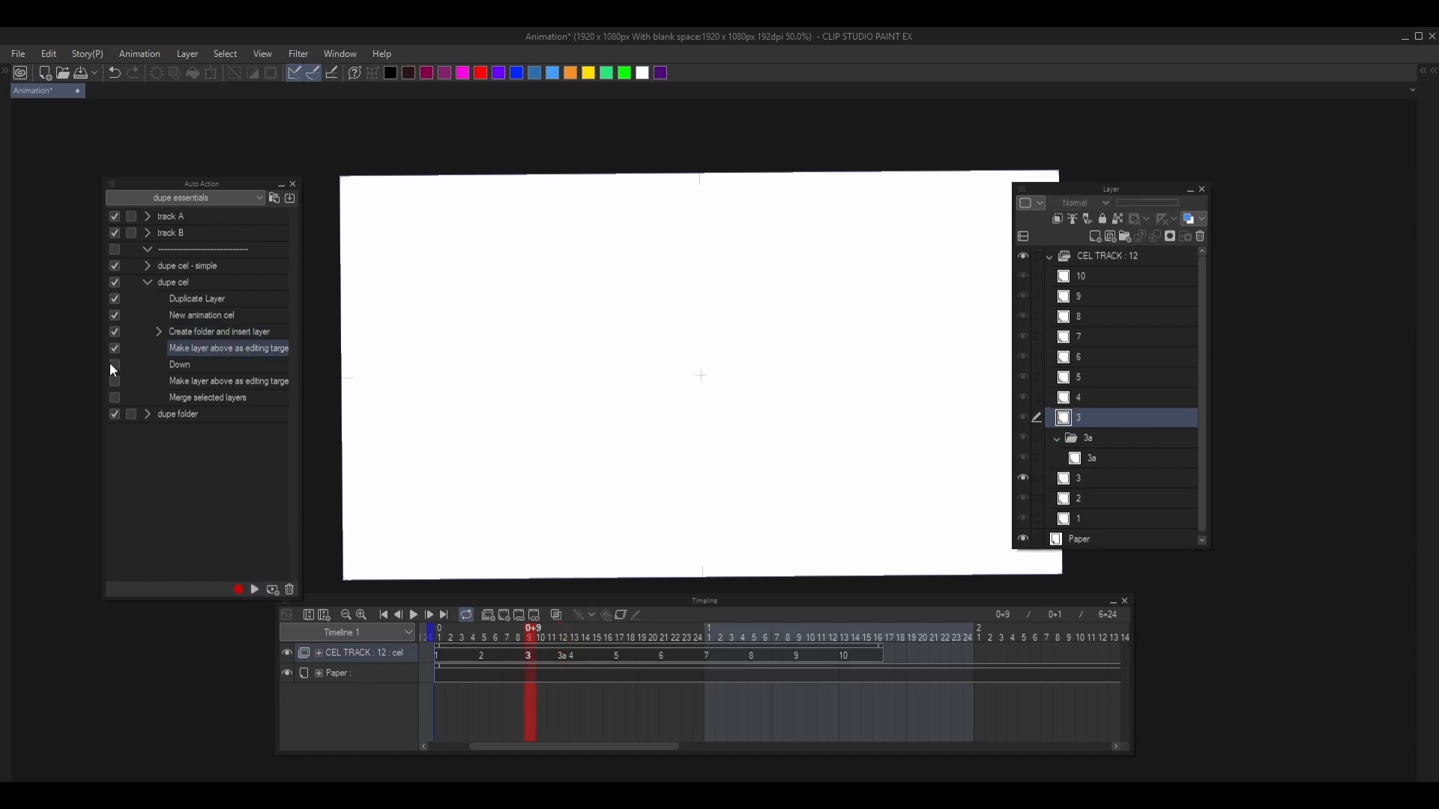
left_click(194, 367)
left_click(256, 590)
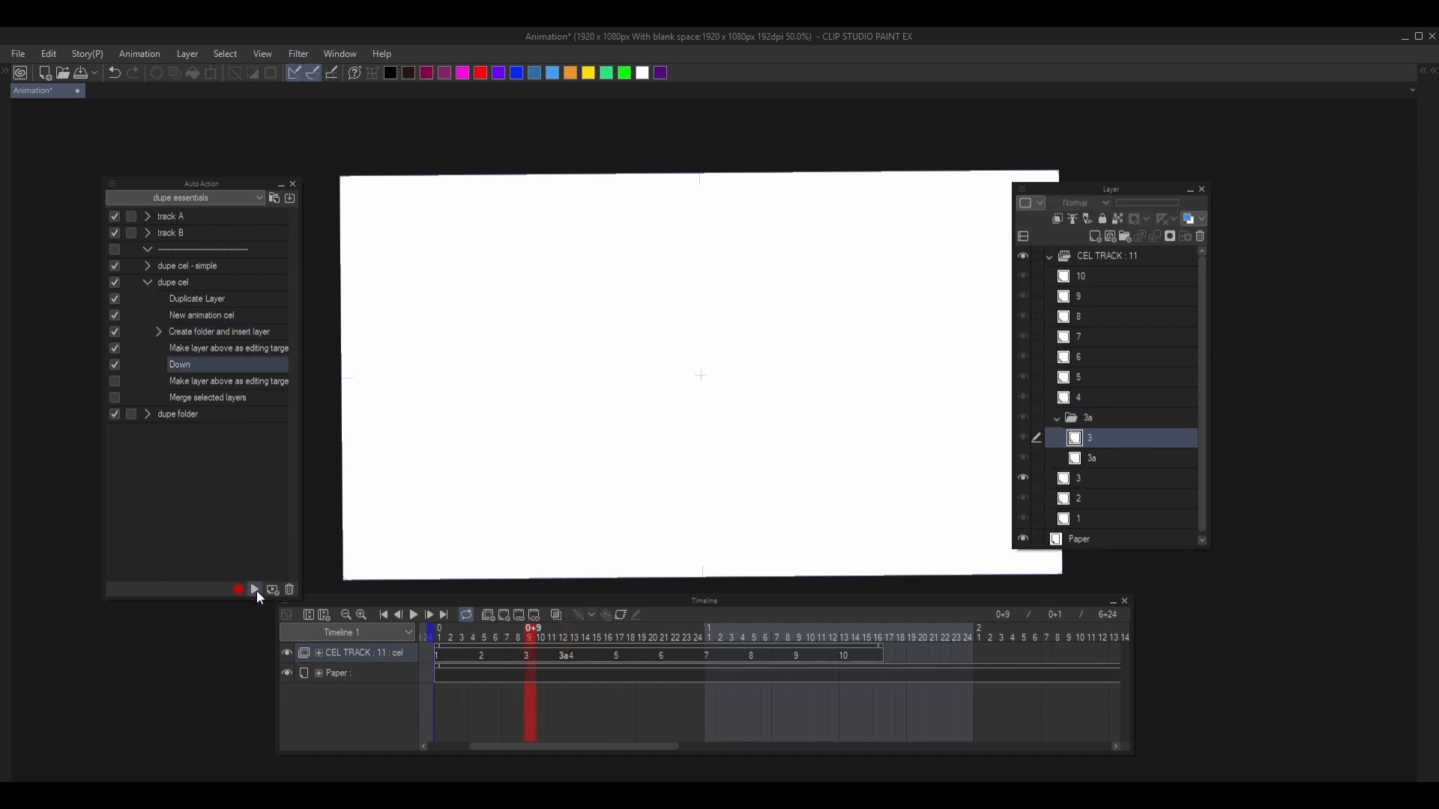
- Enable and run the second Make layer above as editing target command and Merge selected layers to flatten folder 3a into one cel
left_click(115, 381)
left_click(217, 382)
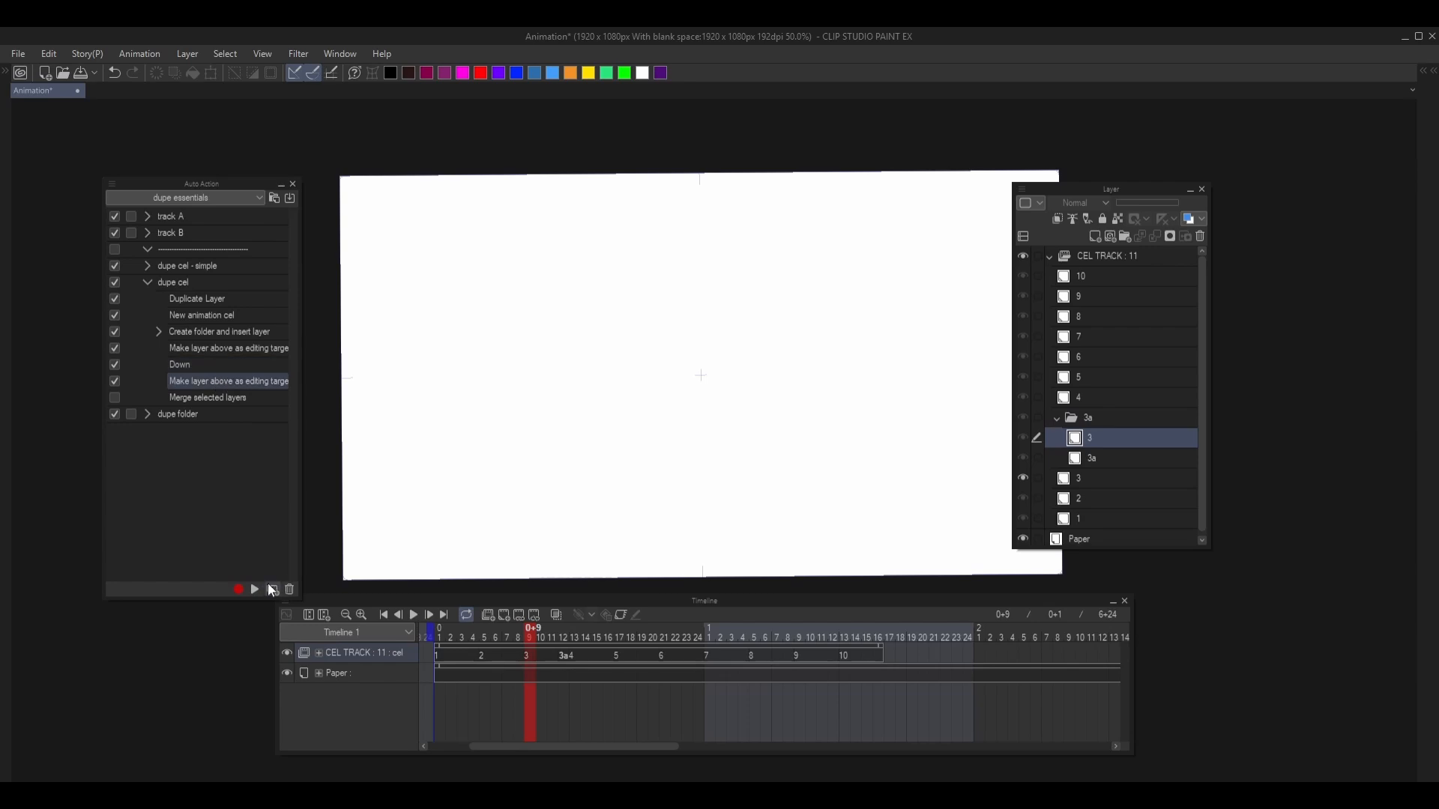
left_click(255, 590)
left_click(114, 398)
left_click(193, 398)
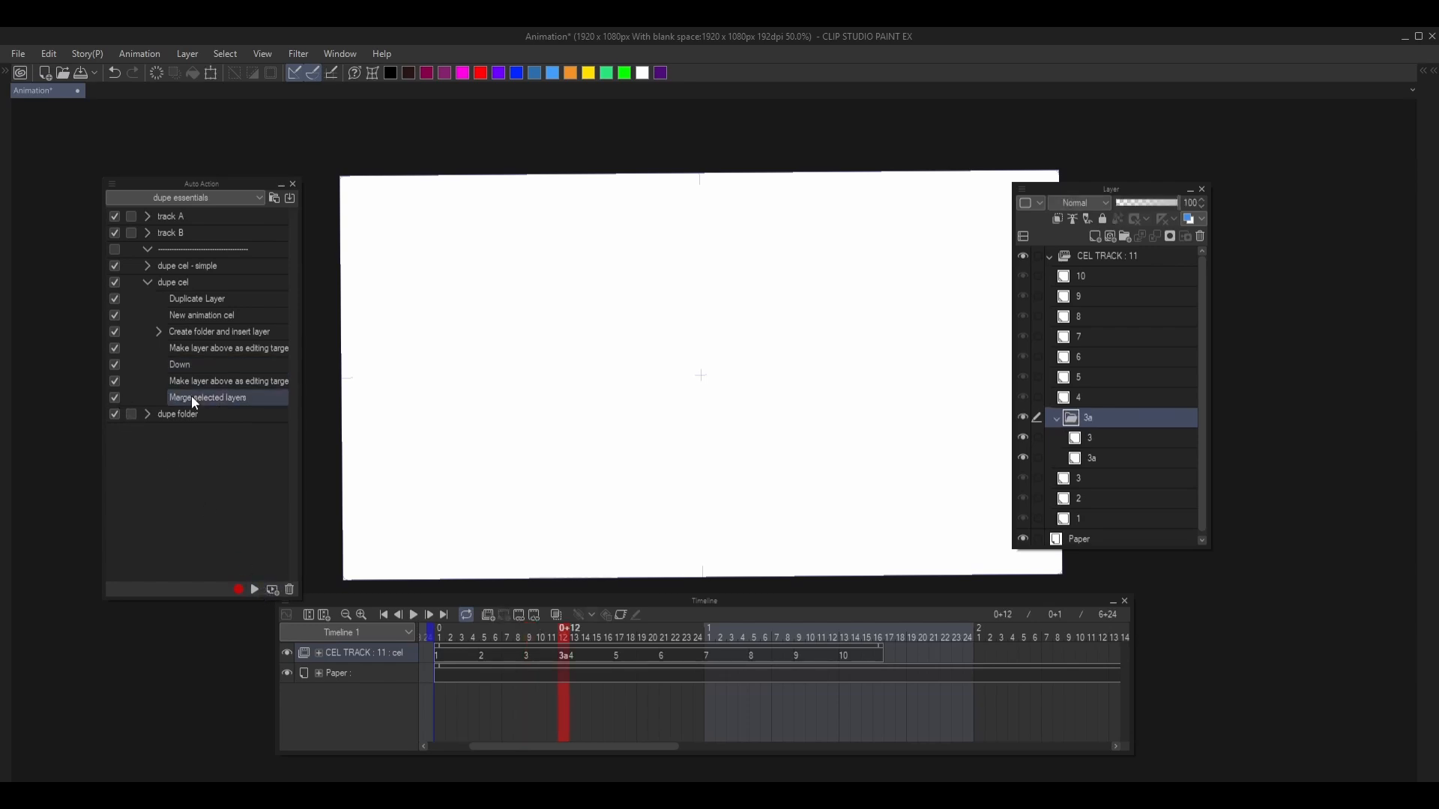
left_click(255, 590)
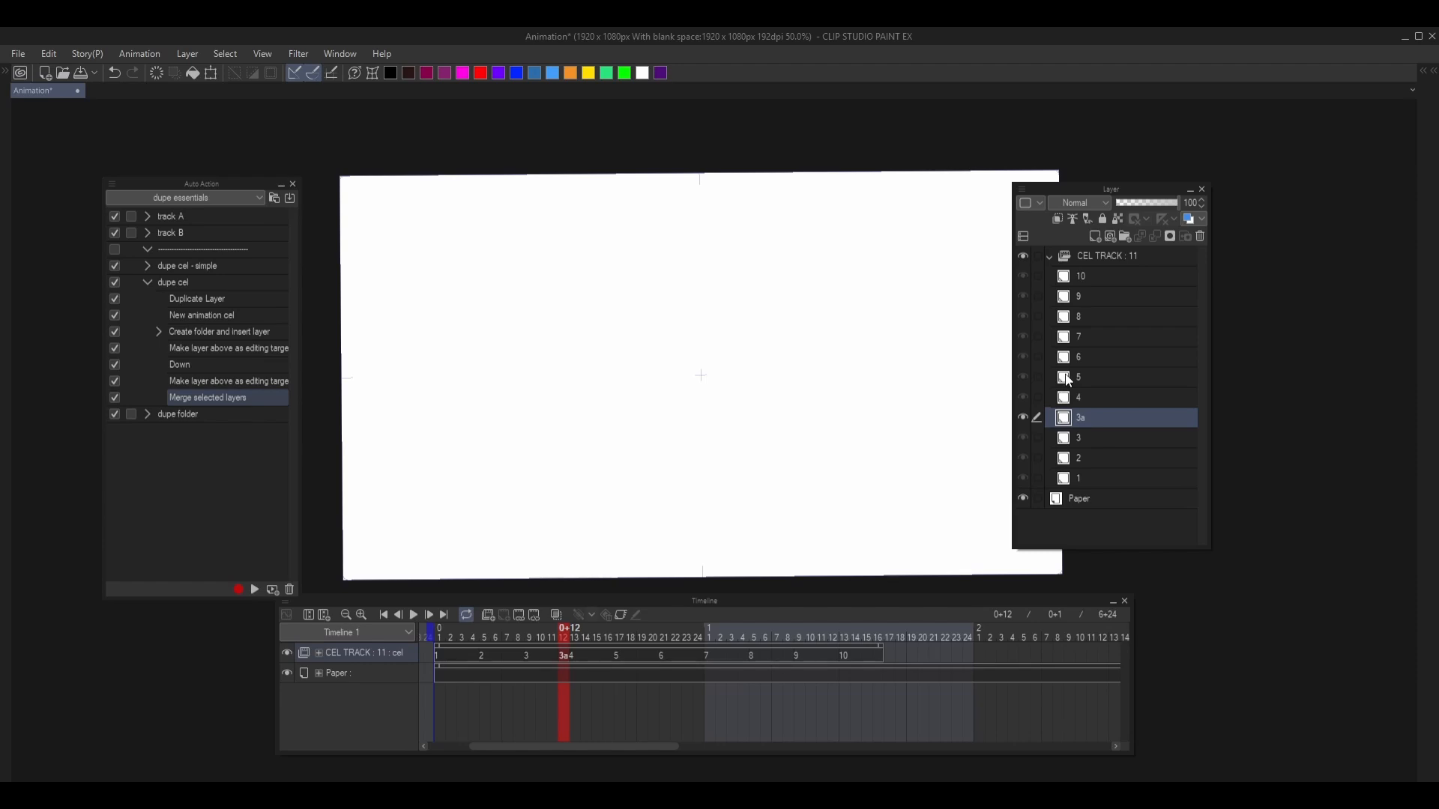
- Step through the frames to cel 4 and draw a zigzag scribble across the middle of the canvas
key("Left")
key("Right")
key("Right")
key("Right")
key("Right")
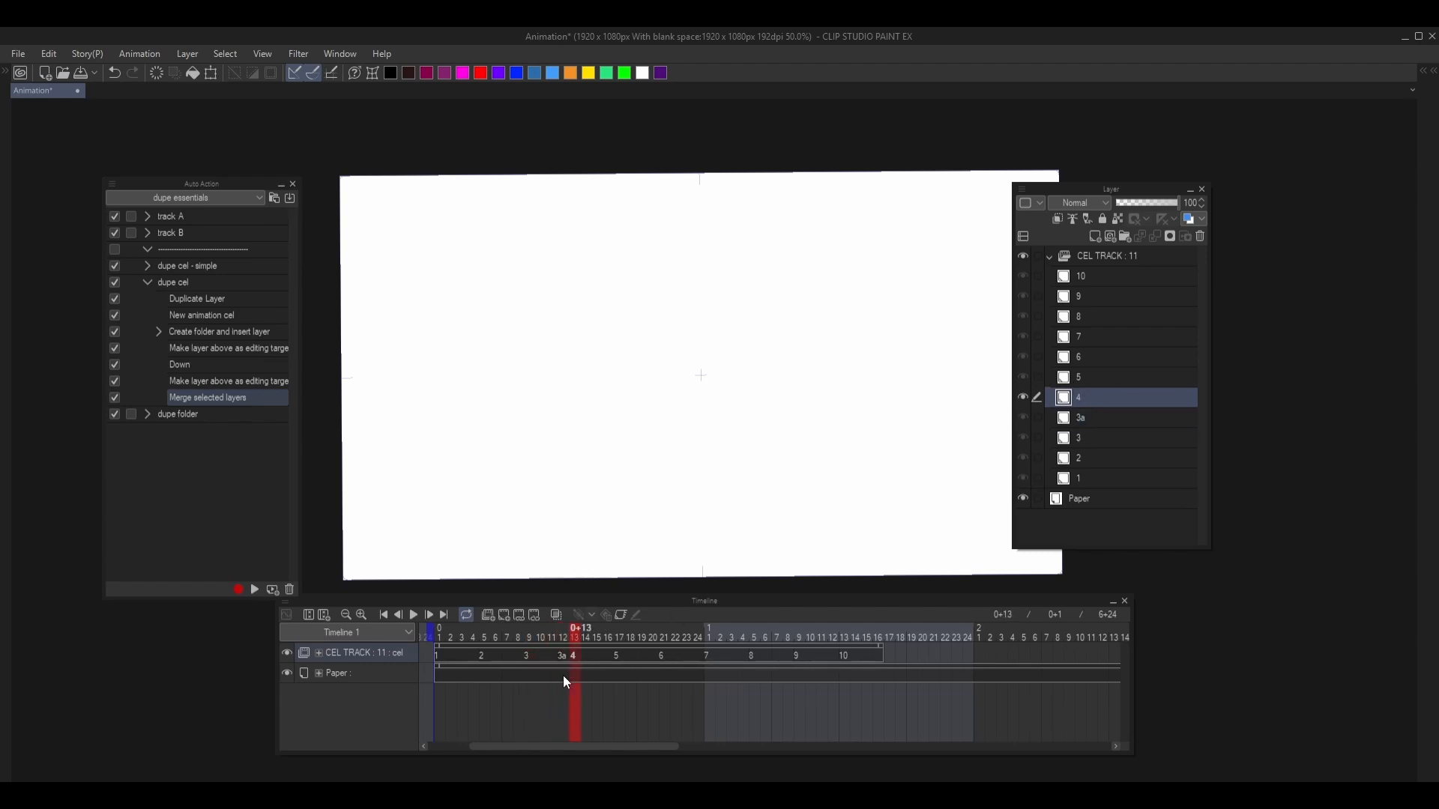
mouse_move(662, 303)
left_mouse_down()
mouse_move(649, 382)
mouse_move(703, 519)
left_mouse_up()
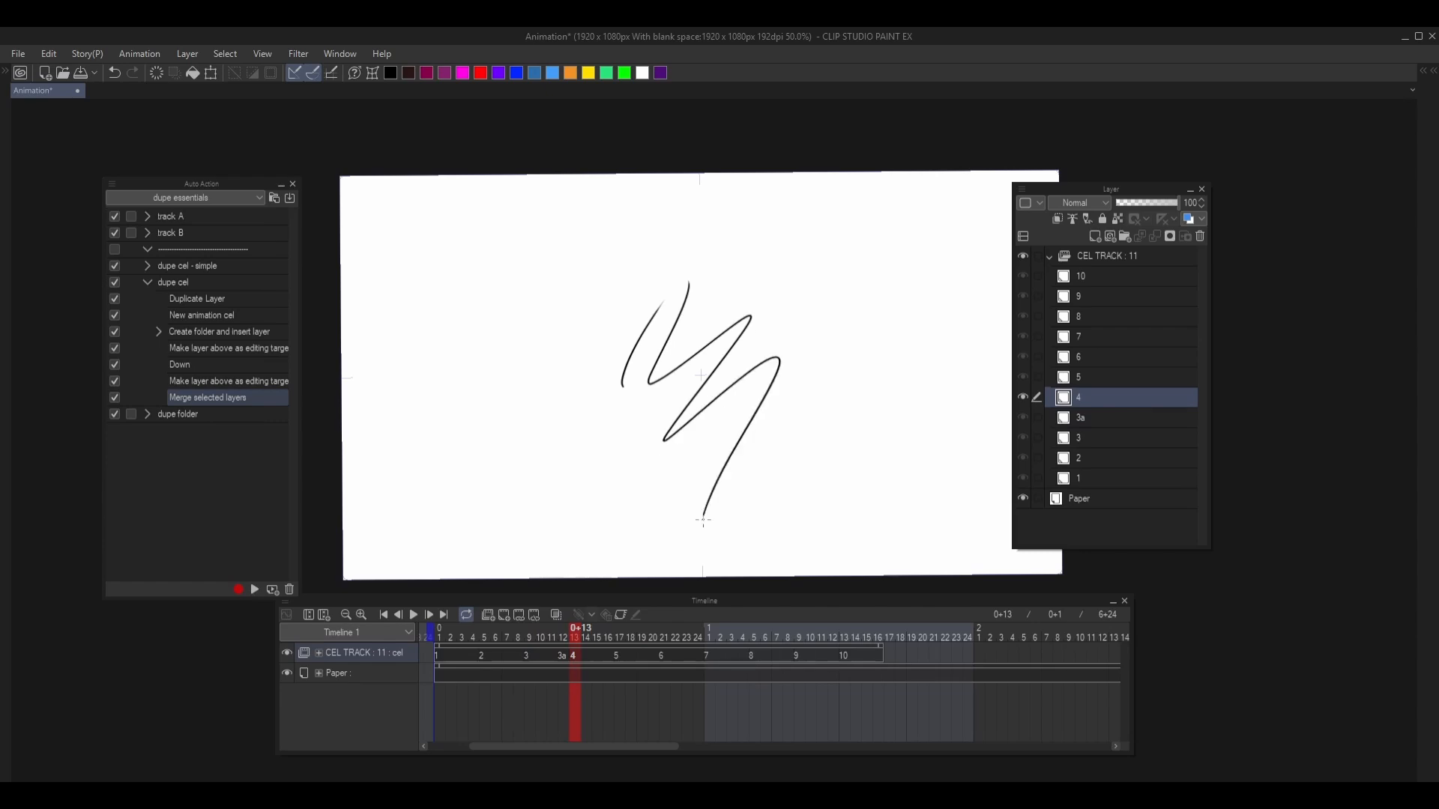
- Switch the Auto Action palette to button mode and run dupe cel on cel 4, comparing the original with its copy
left_click(112, 183)
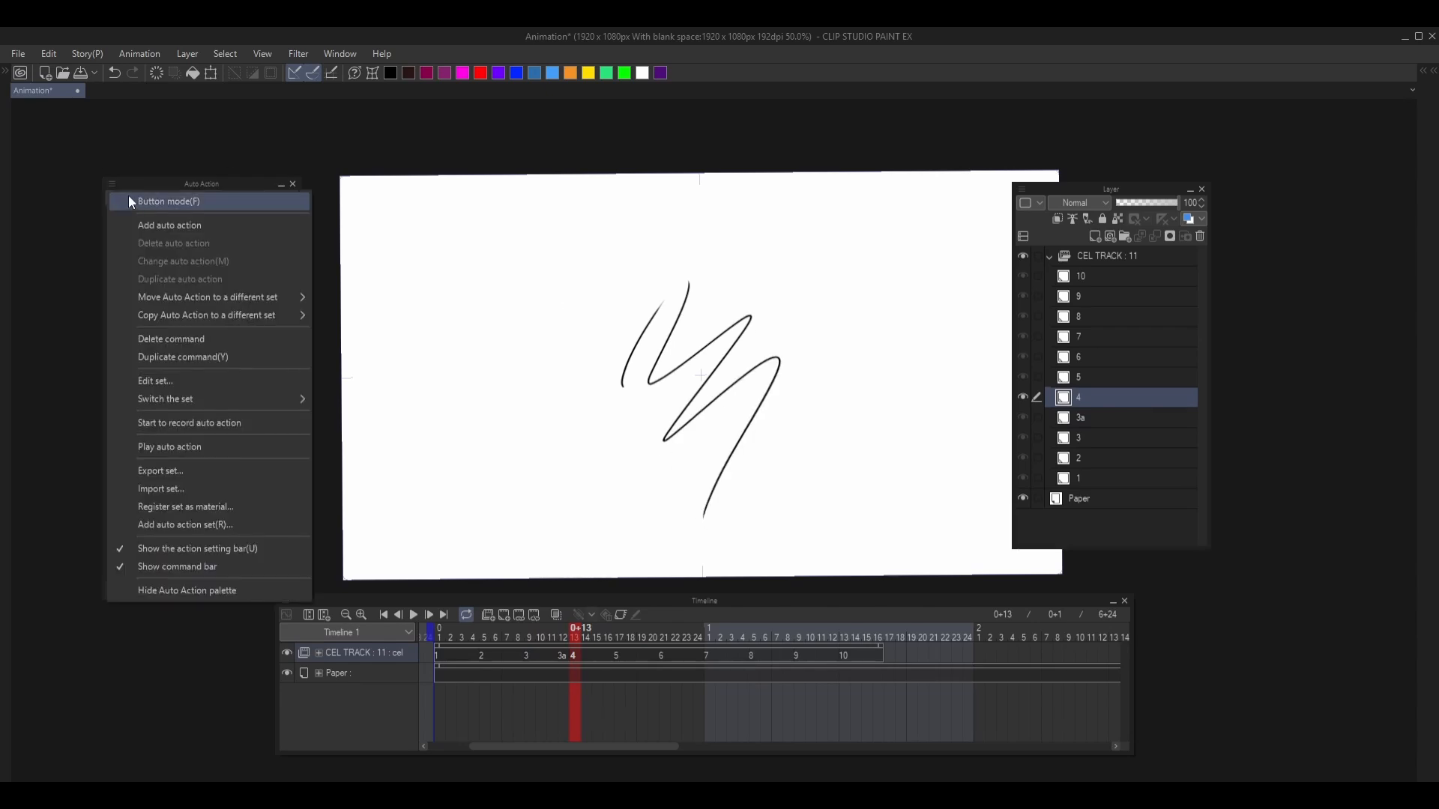
left_click(129, 198)
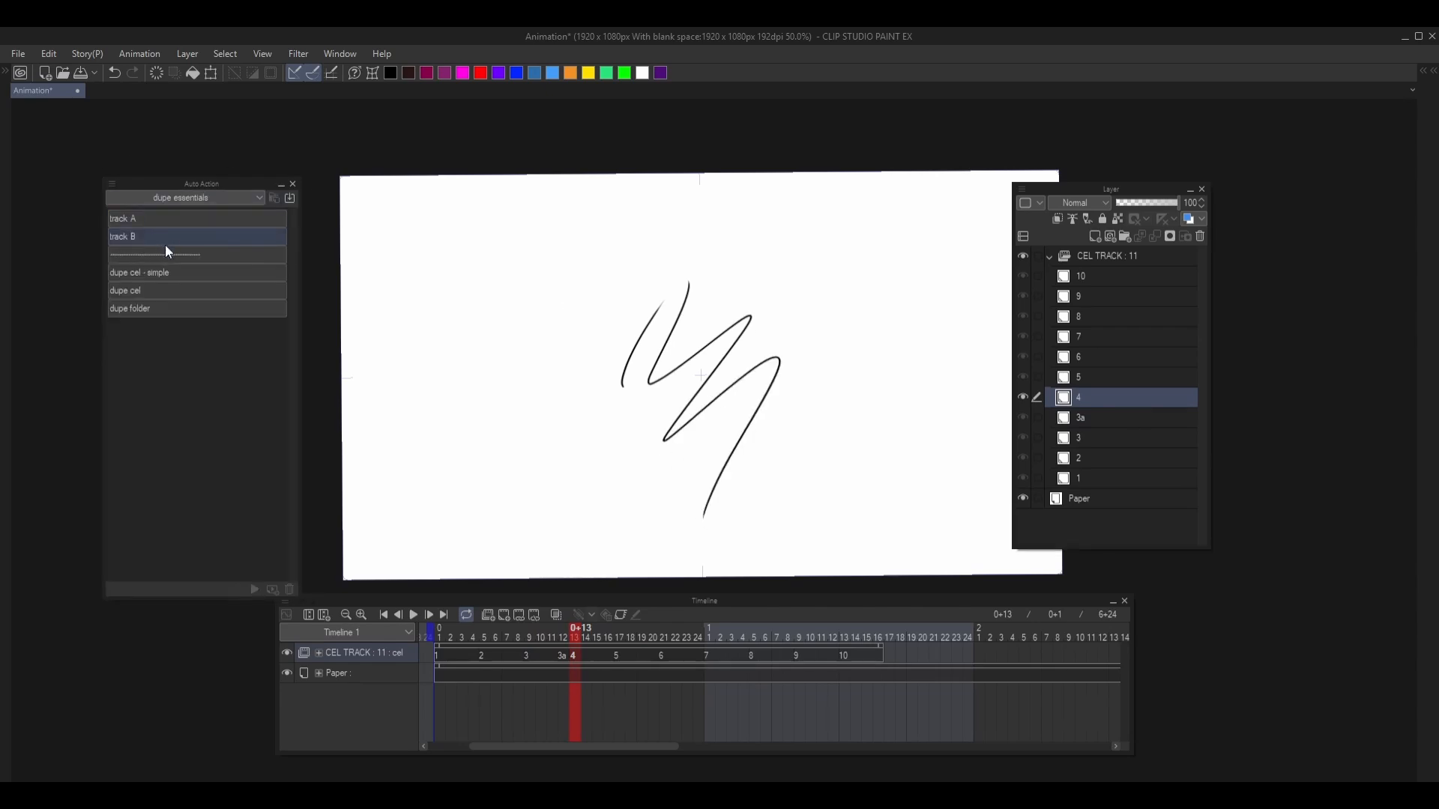
left_click(159, 293)
key("Left")
key("Right")
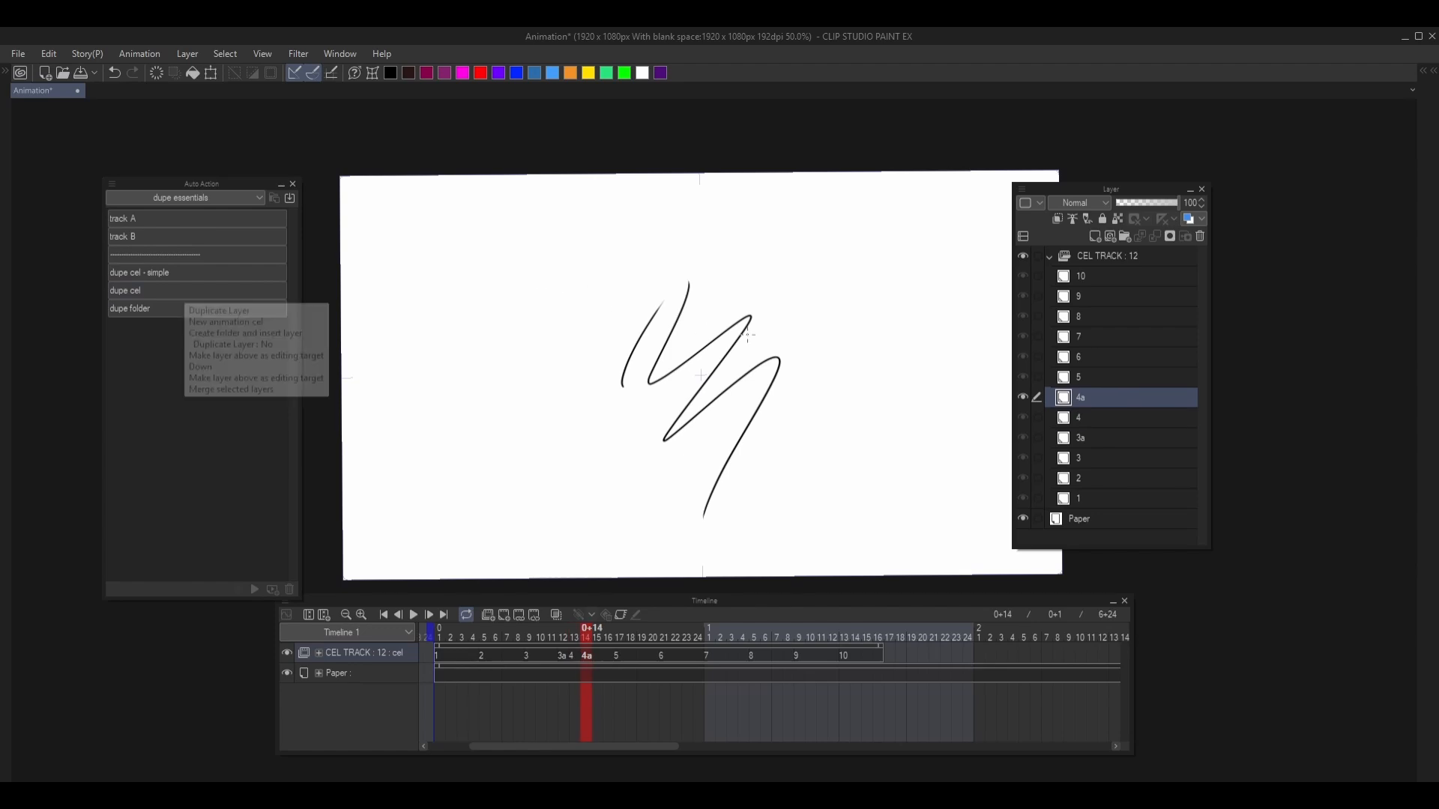
- Erase part of the zigzag scribble on cel 4a and flip between cels 4 and 4a to compare them
left_click_drag(732, 317, 743, 380)
key("Delete")
key("ctrl+d")
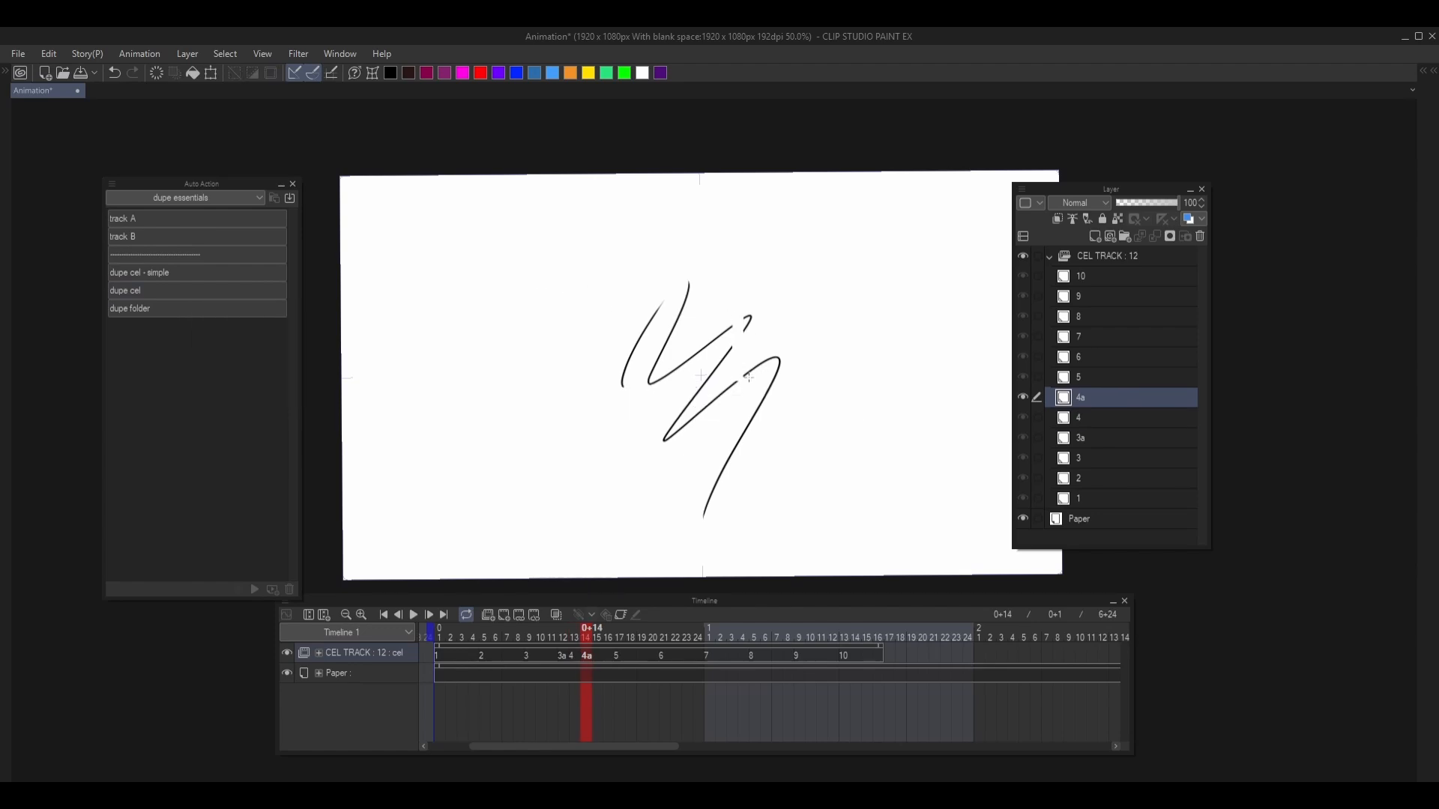
key("Left")
key("Right")
key("Left")
key("Right")
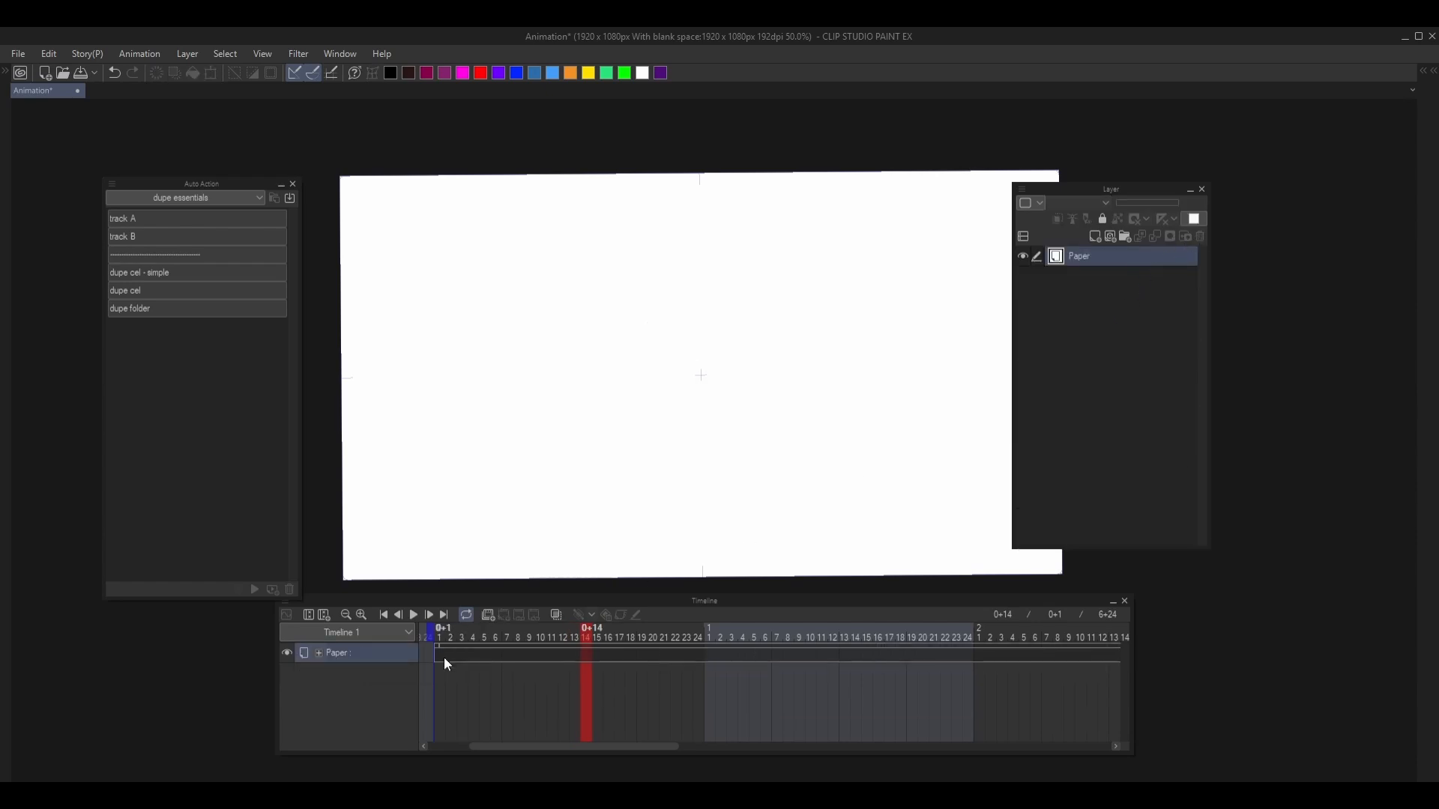
- Generate a cel track with the track A auto action, browse its cels, and delete the track
left_click(159, 217)
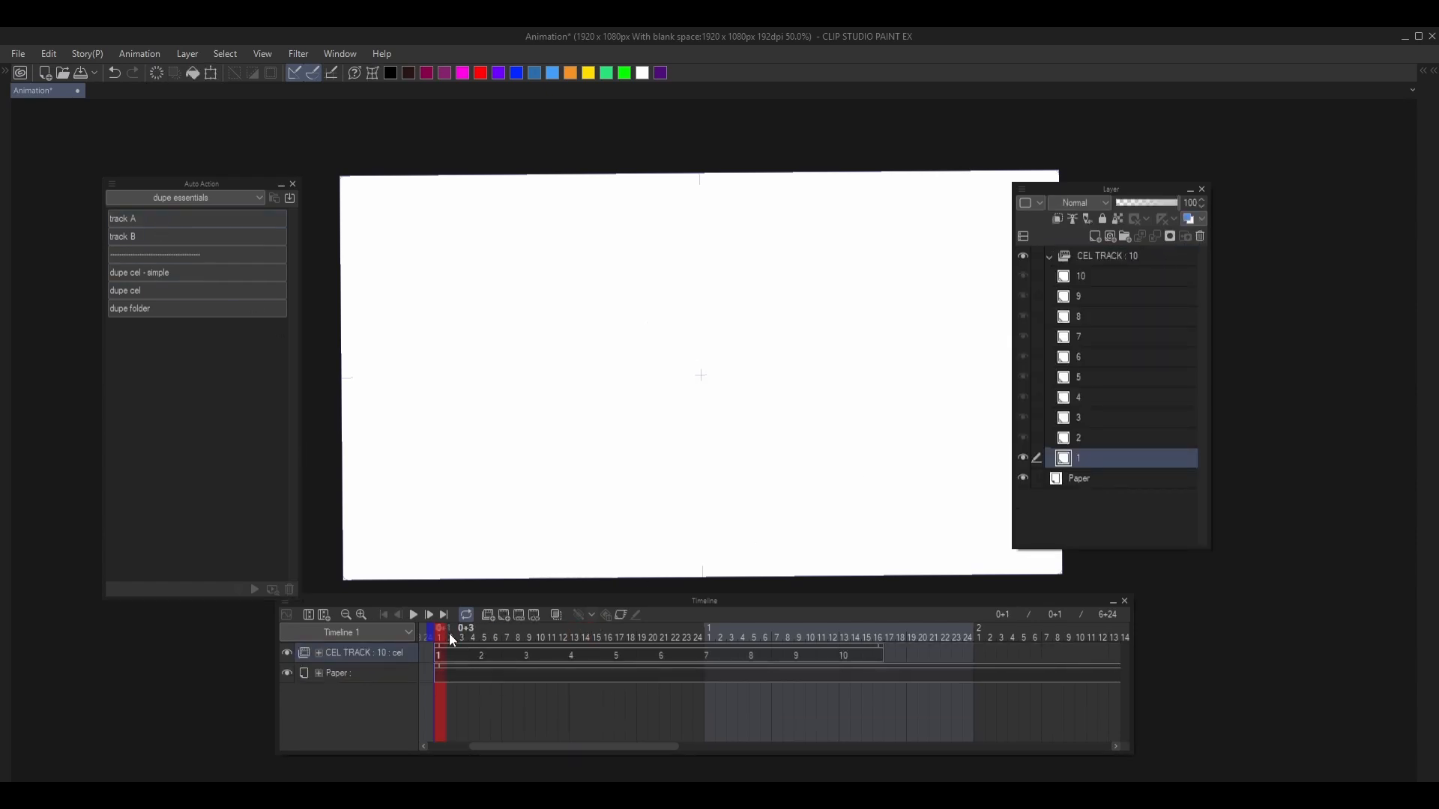
left_click_drag(452, 637, 732, 633)
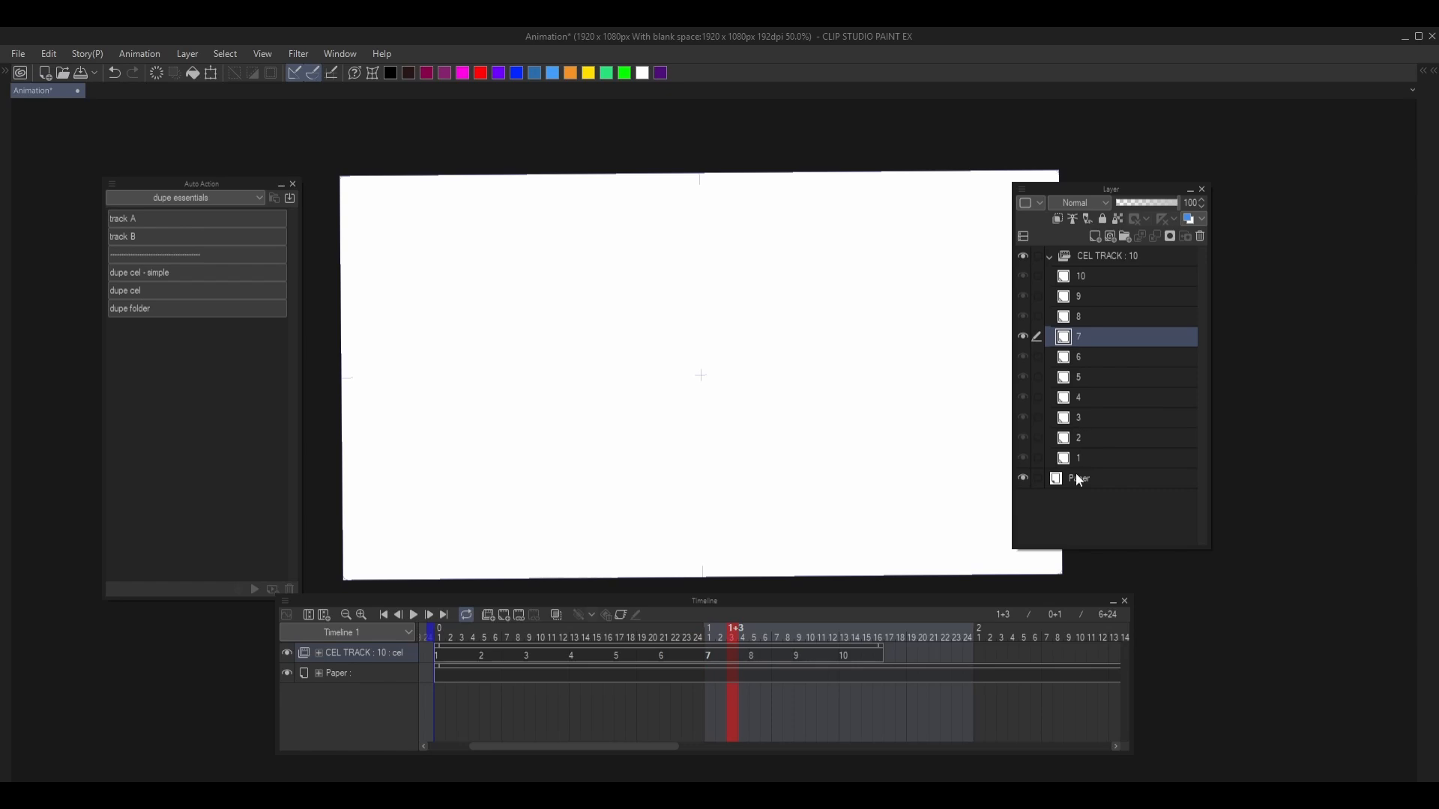
left_click(1090, 274)
left_click(1089, 315)
left_click(1087, 338)
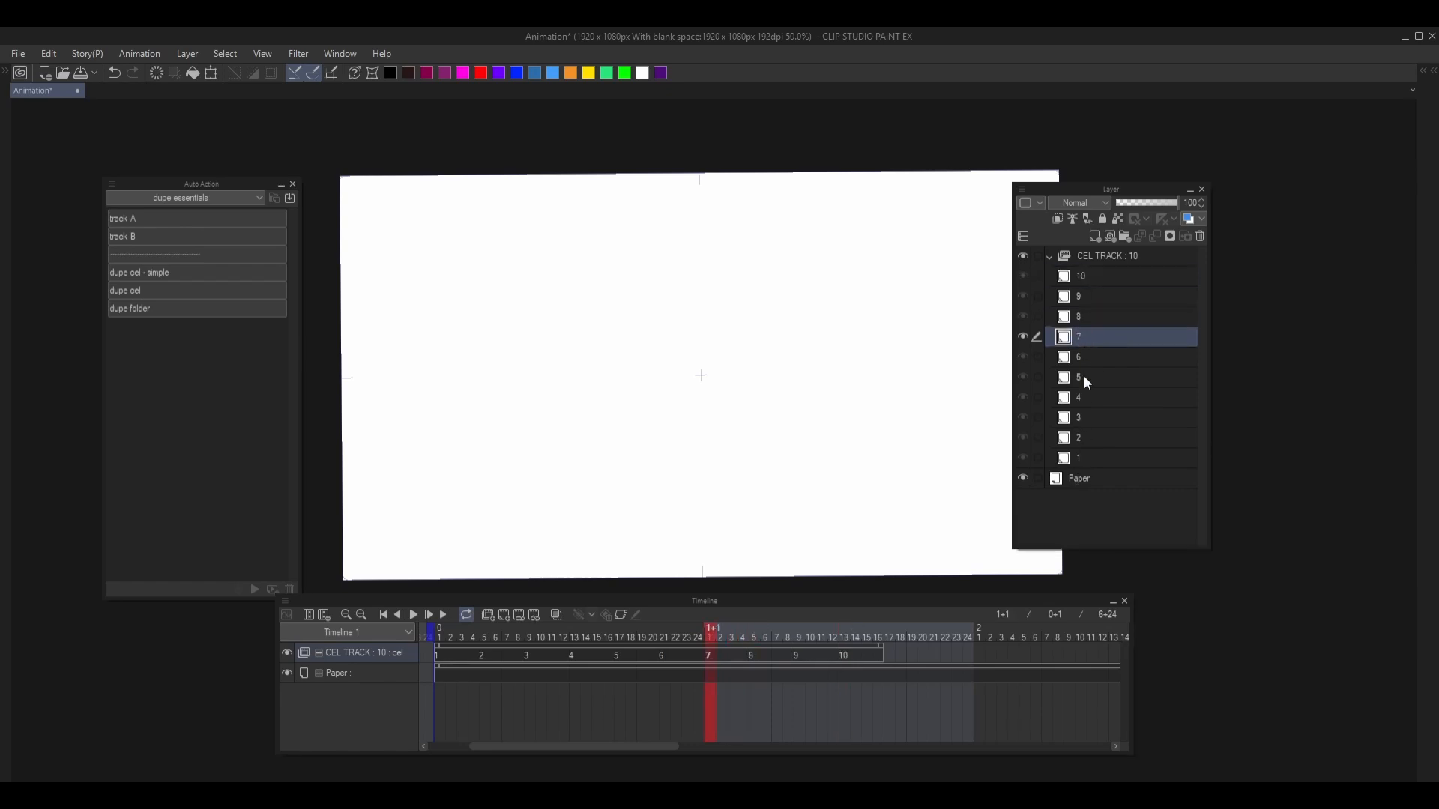
left_click(1087, 379)
left_click(1164, 260)
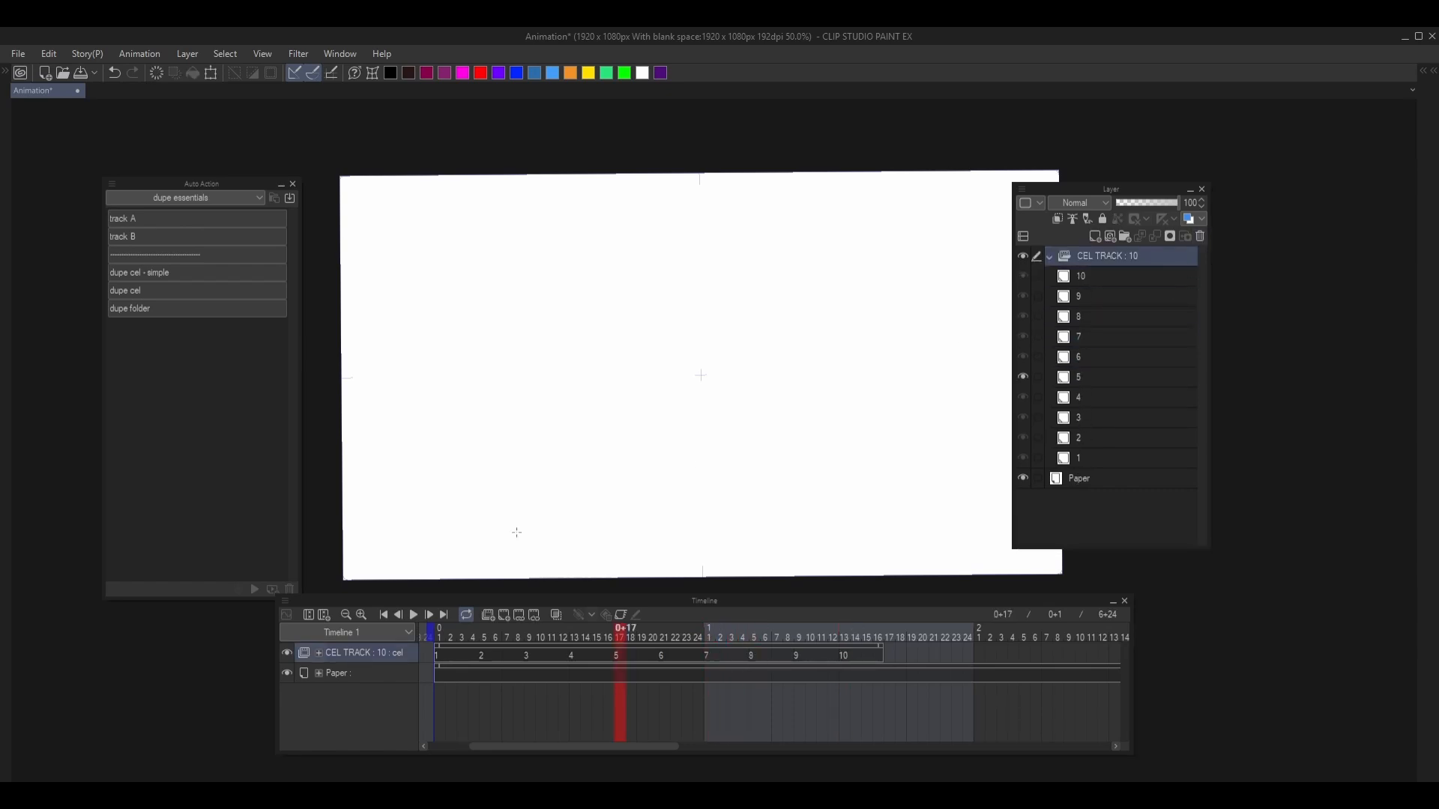
left_click(1198, 237)
- Run the track B auto action to build a folder track and step between its cel folders 2 and 3
left_click(182, 240)
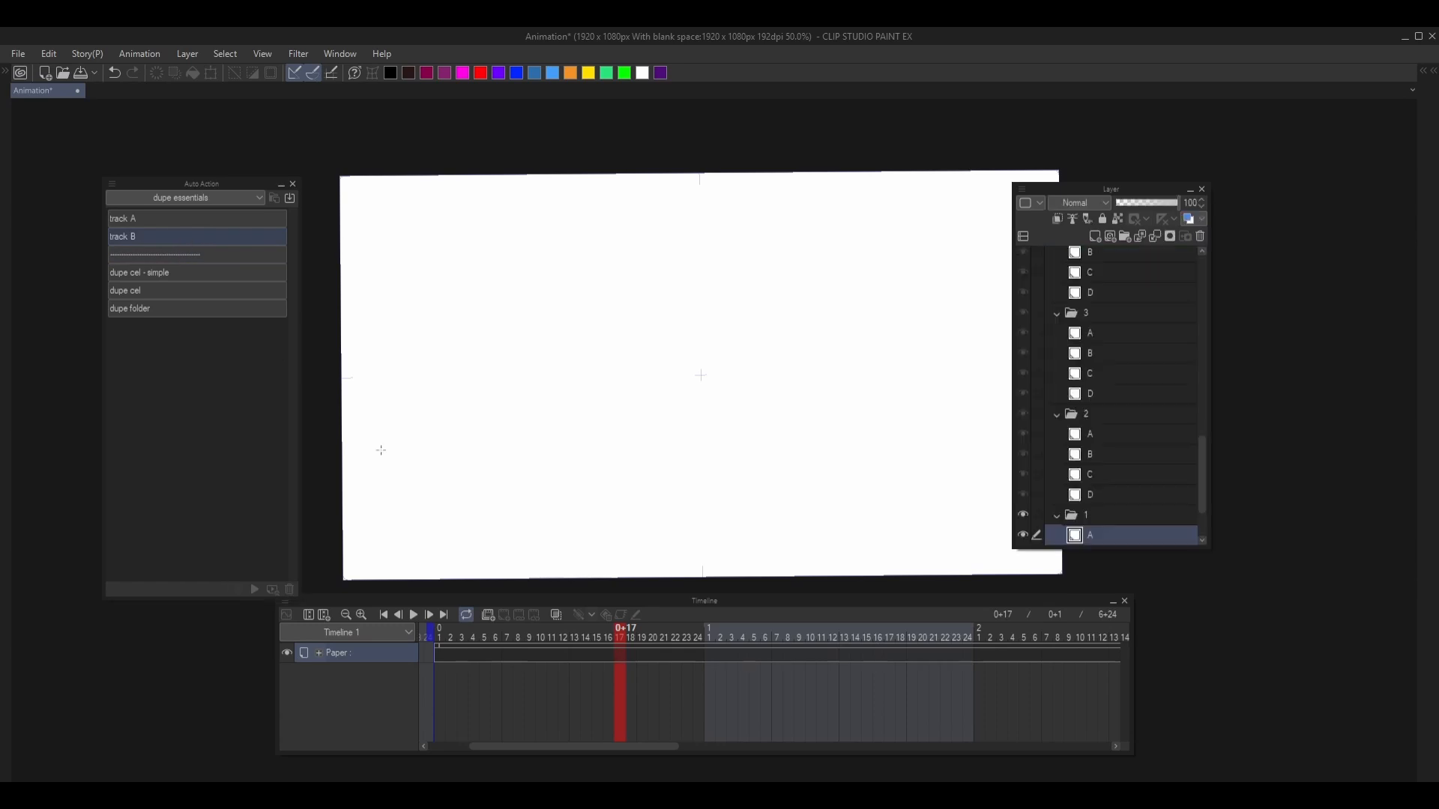
scroll(1131, 481, "down", 4)
left_click(1140, 259)
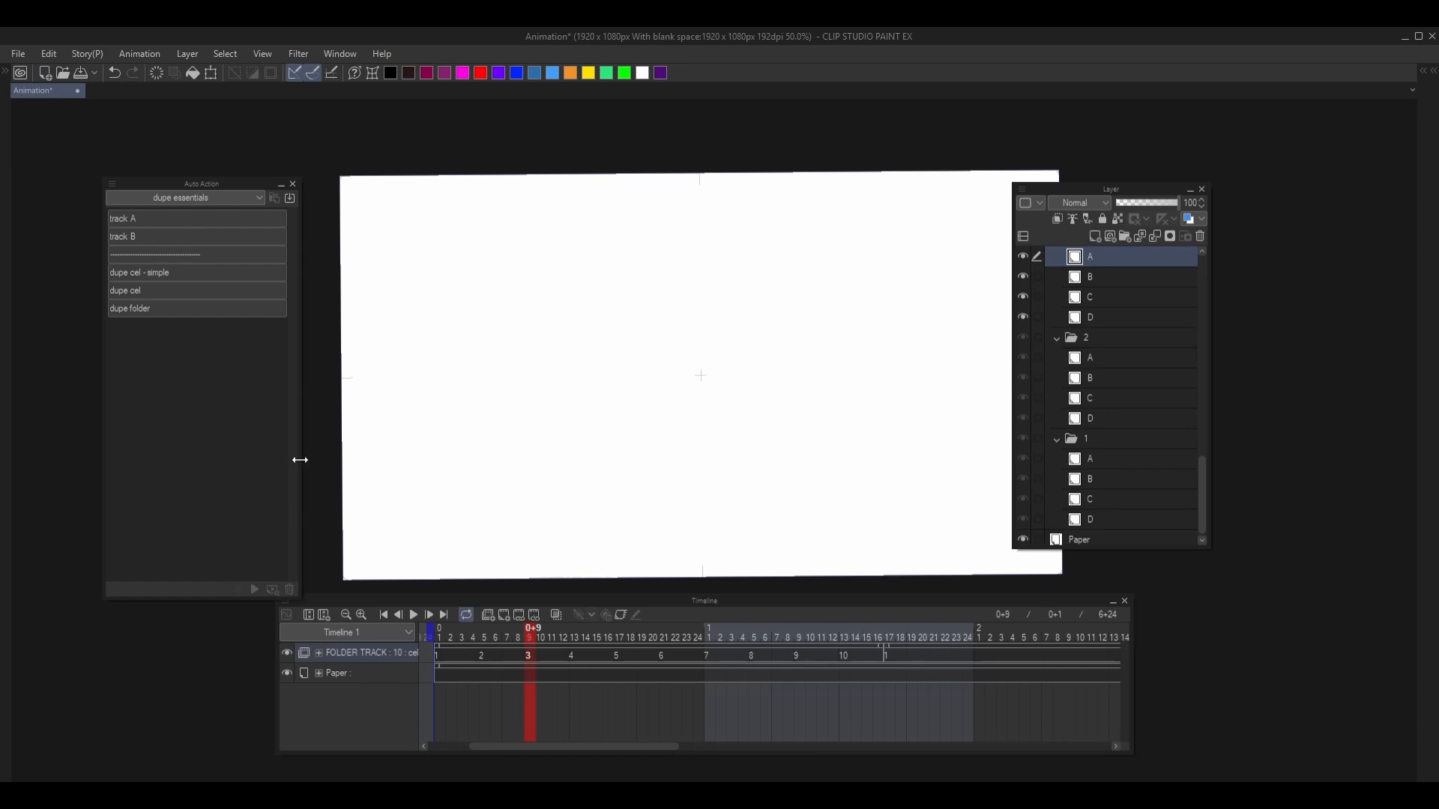
key("Left")
key("Right")
key("Left")
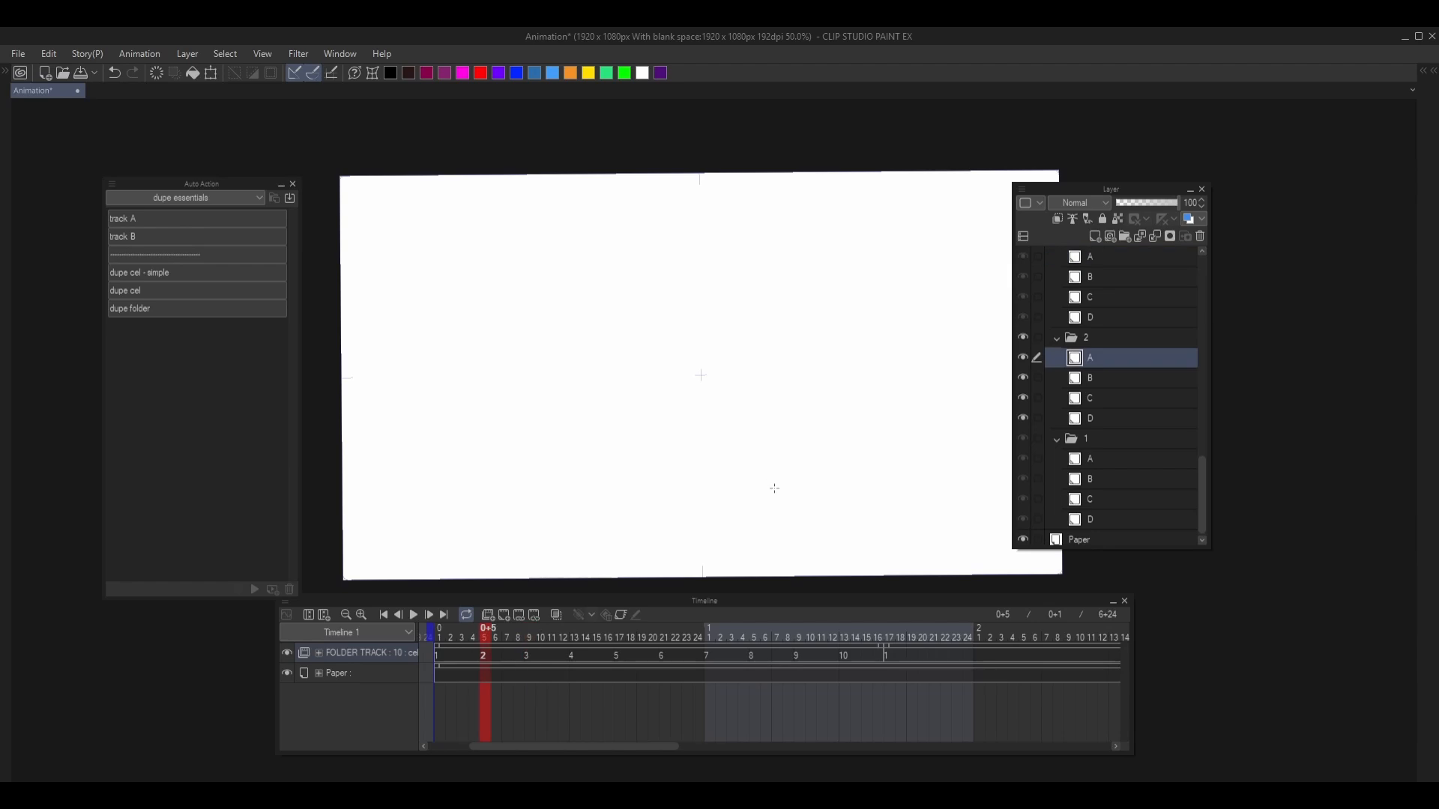
- Show the Animation cels palette and step through cel folders 1 to 4, ending on cel folder 4
key("shift+a")
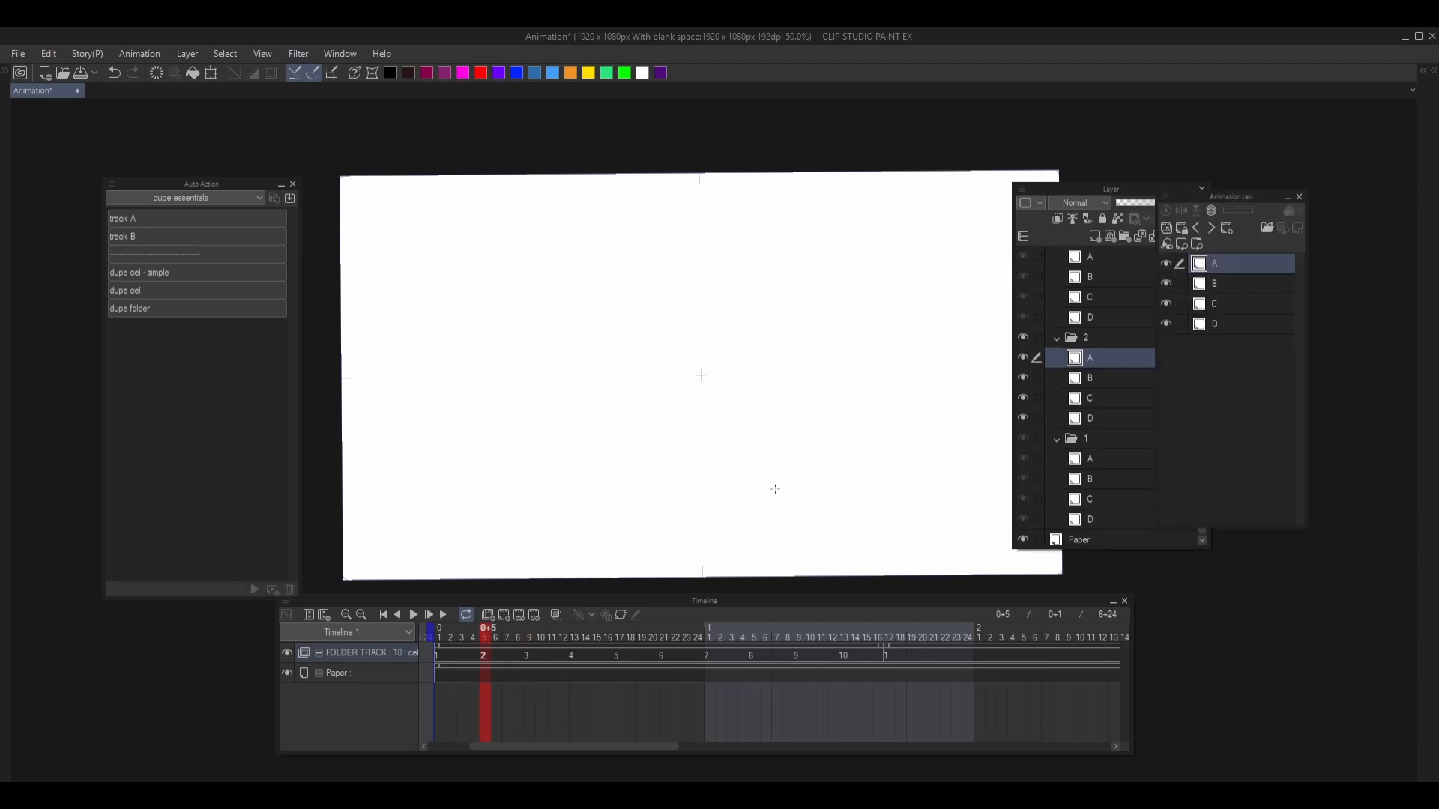
key("Right")
key("Right")
key("Right")
key("Left")
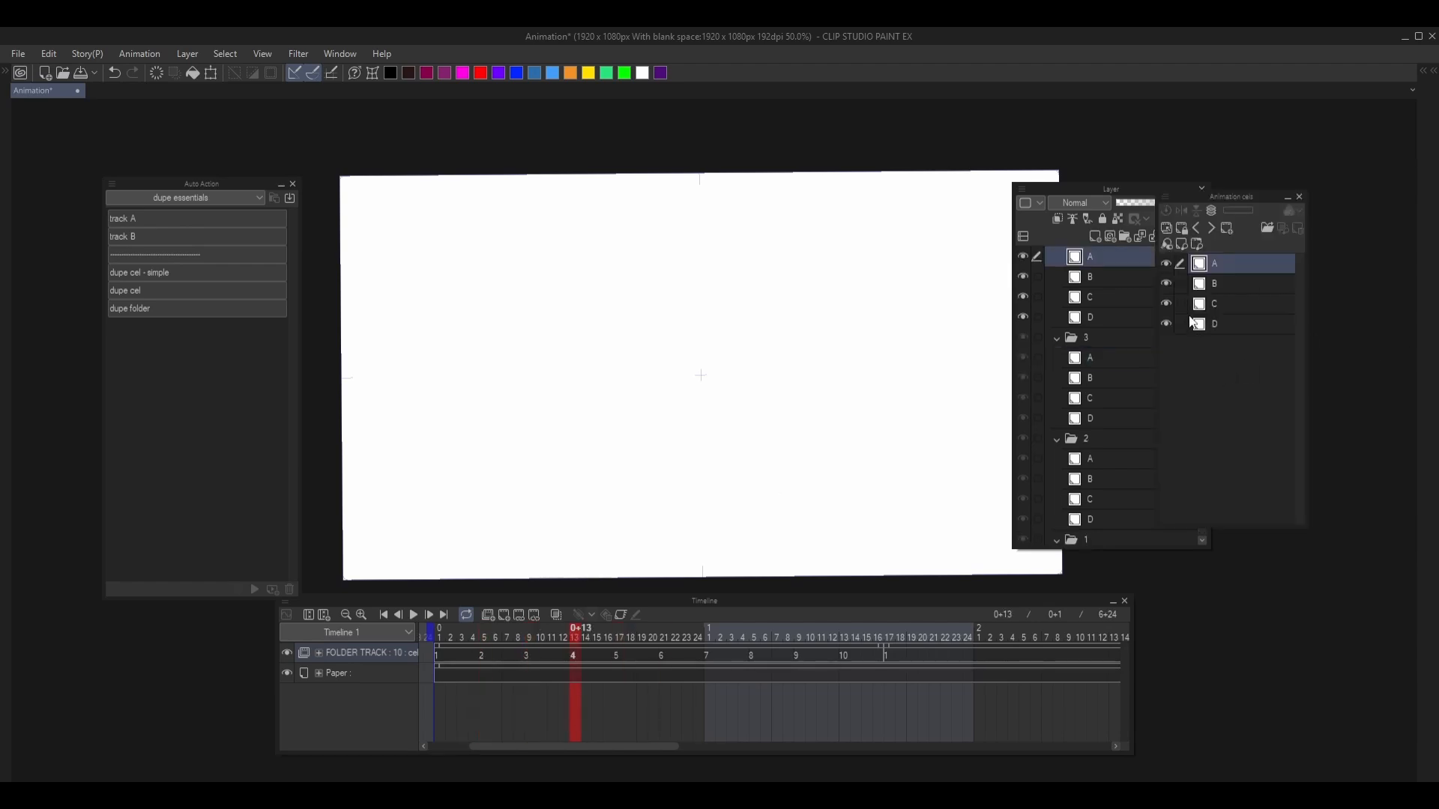
key("Left")
key("Left")
key("Left")
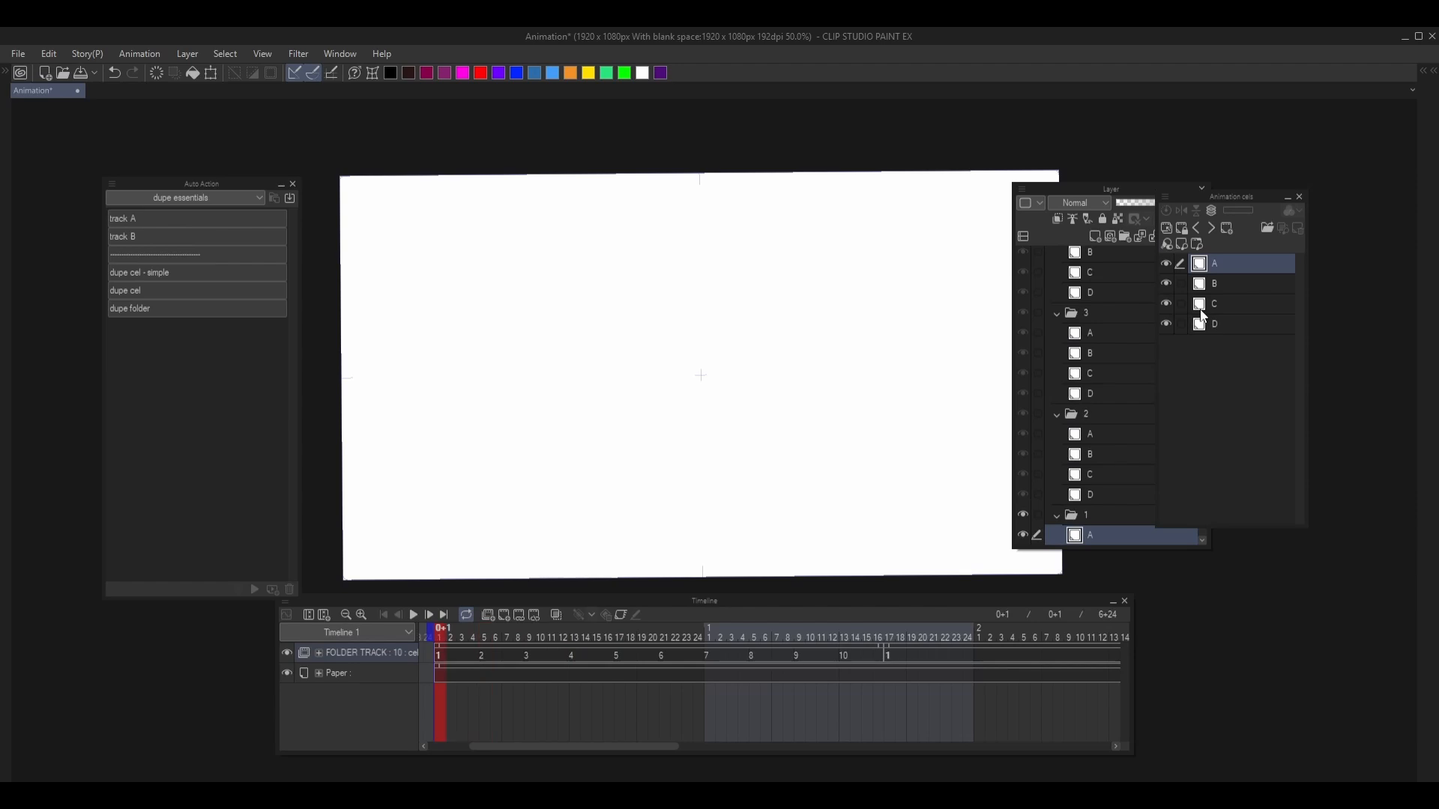
key("Right")
key("Right")
key("Right")
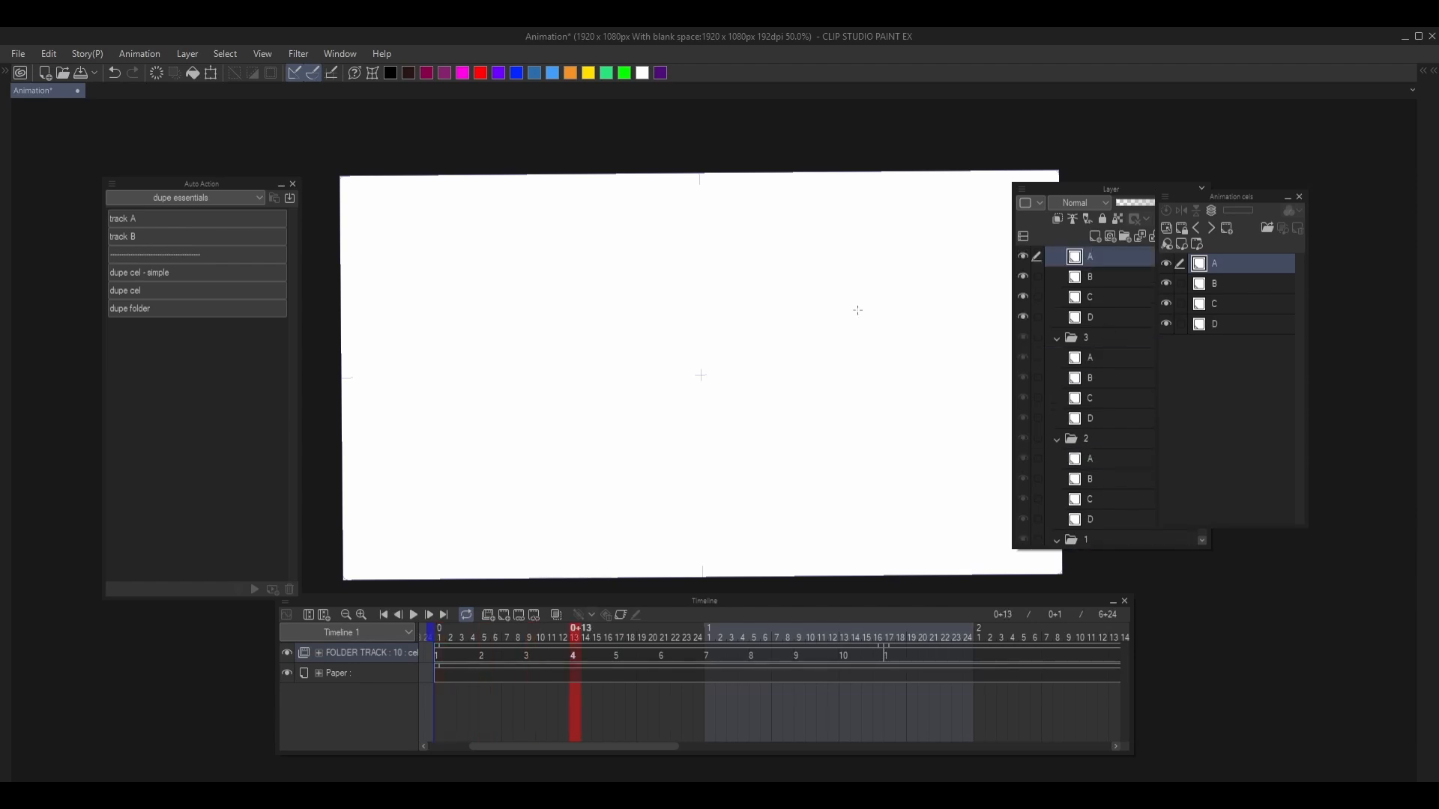
- Draw a looping scribble on layer A of cel folder 4, duplicate the folder with dupe folder, and return to cel 4
mouse_move(658, 376)
left_mouse_down()
mouse_move(682, 362)
mouse_move(718, 291)
mouse_move(762, 339)
mouse_move(763, 374)
mouse_move(734, 388)
mouse_move(664, 302)
mouse_move(591, 338)
mouse_move(589, 292)
mouse_move(686, 363)
left_mouse_up()
left_click(707, 323)
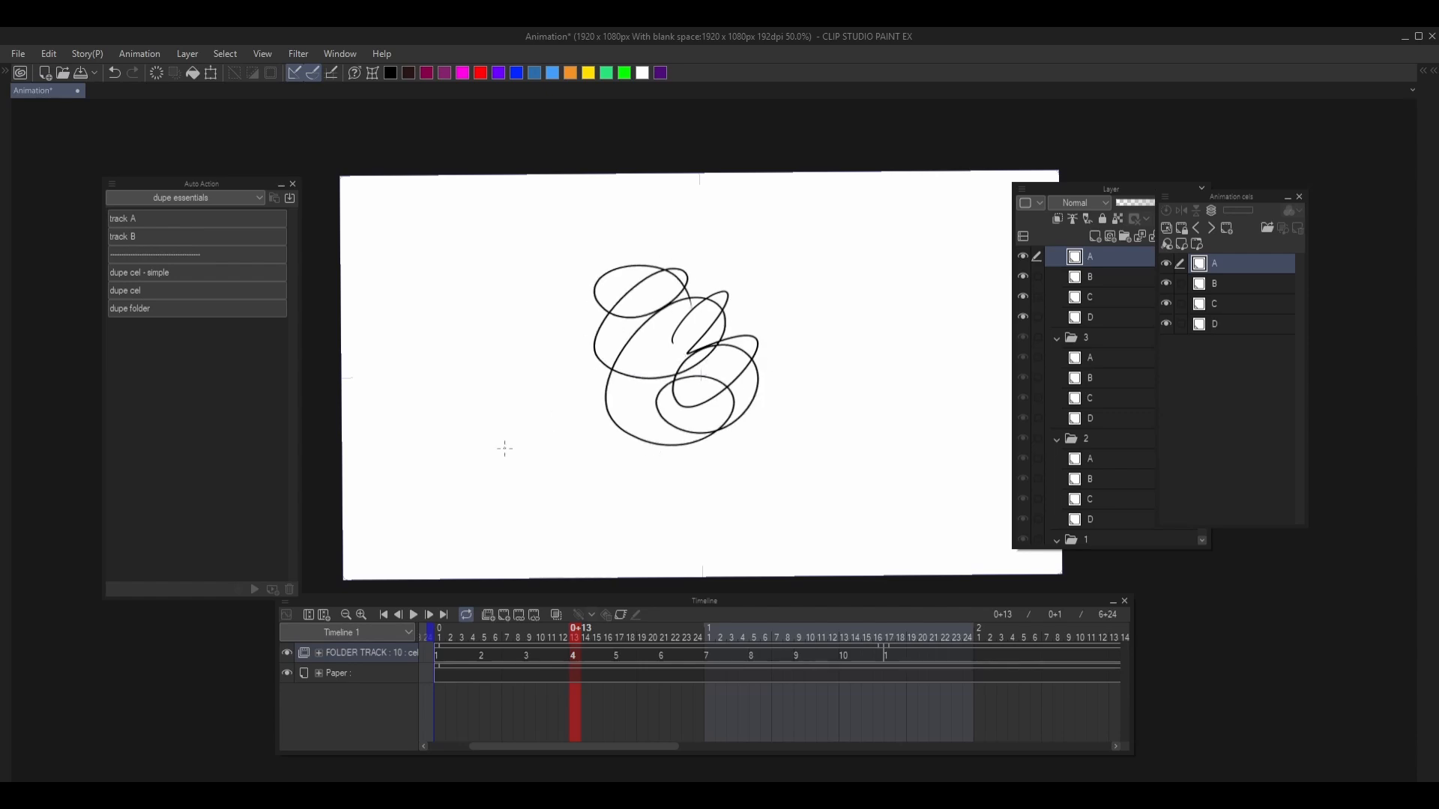
left_click(156, 310)
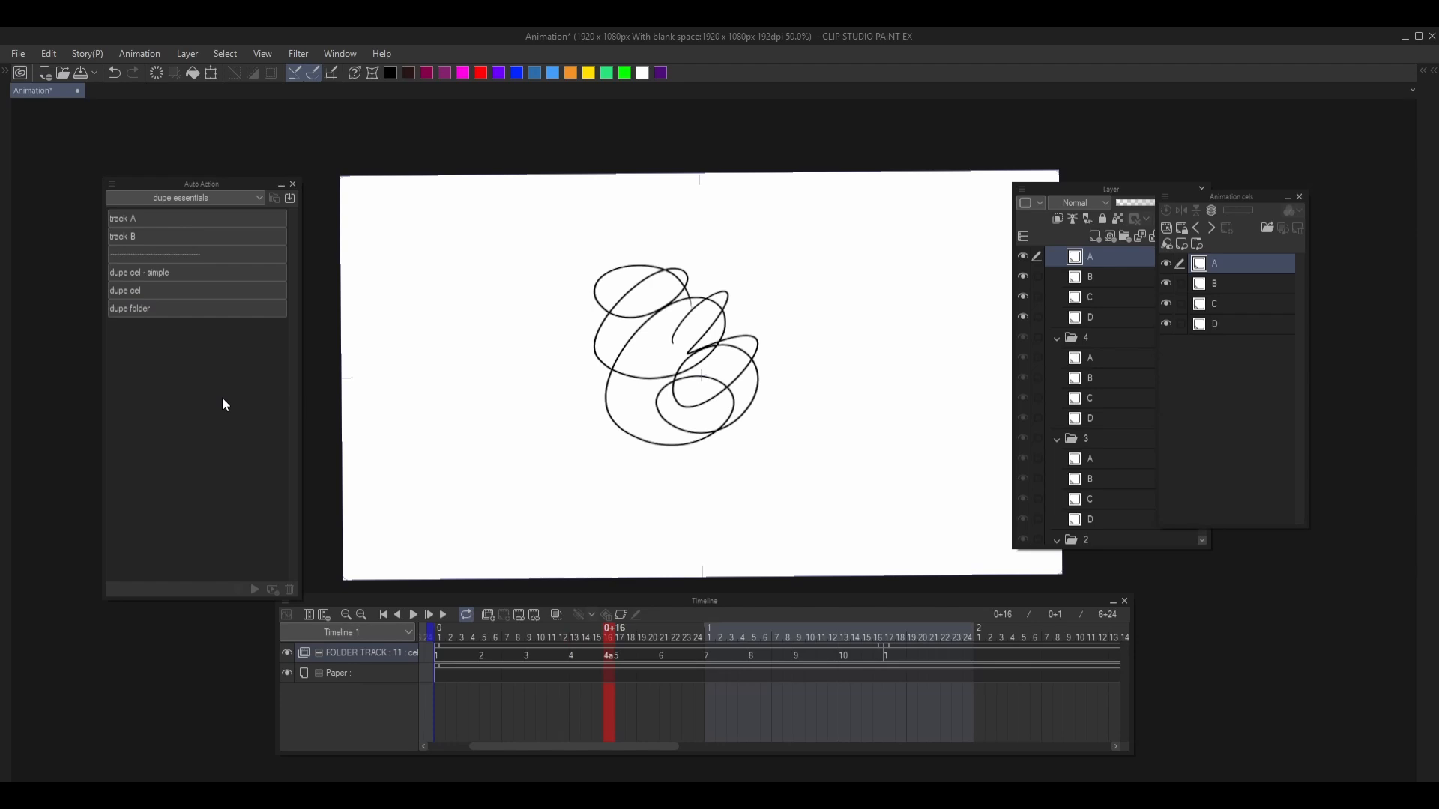
key("ctrl+z")
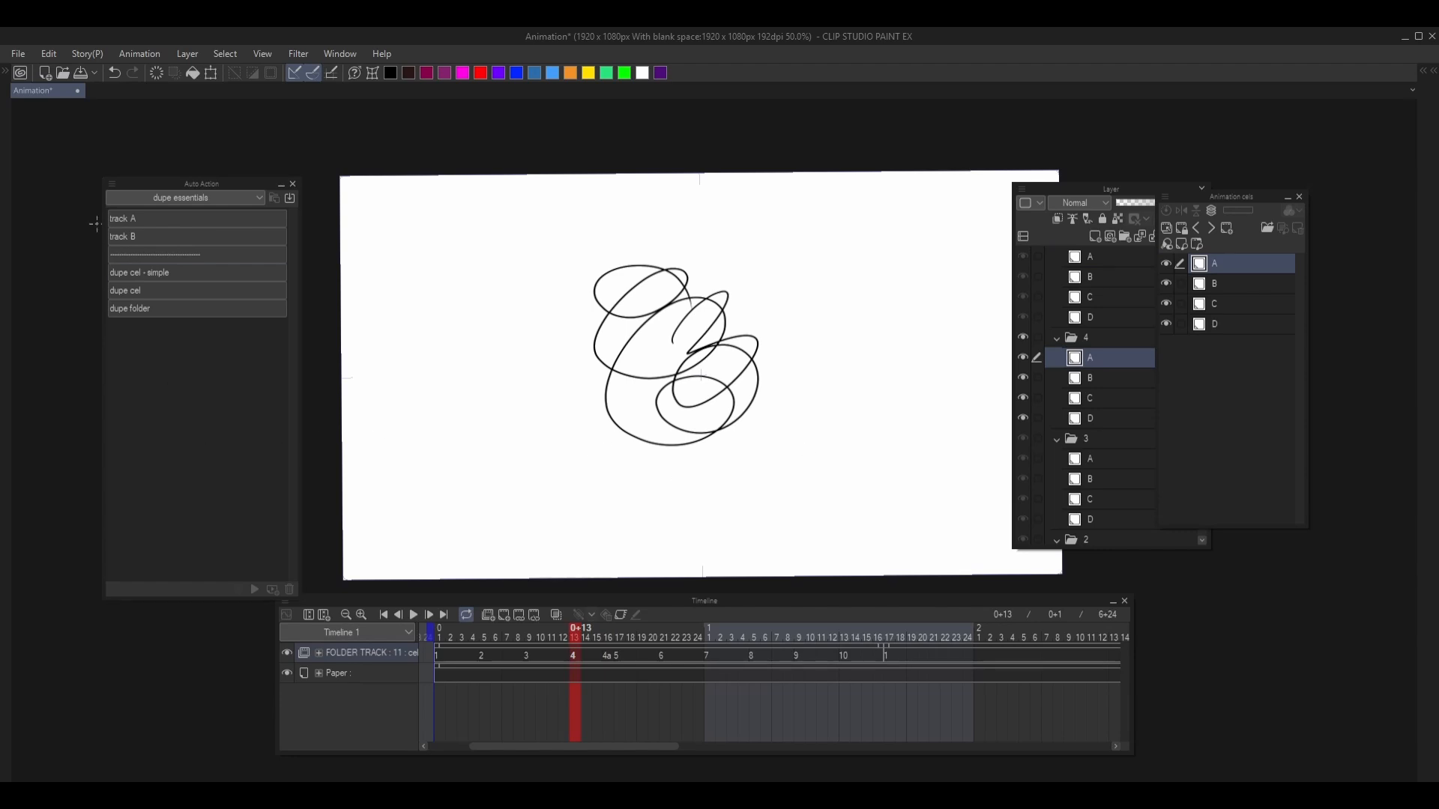
- Switch the Auto Action palette out of button mode and enlarge it to show dupe folder's full command list
left_click(112, 185)
left_click(163, 201)
scroll(238, 326, "down", 2)
scroll(238, 326, "down", 2)
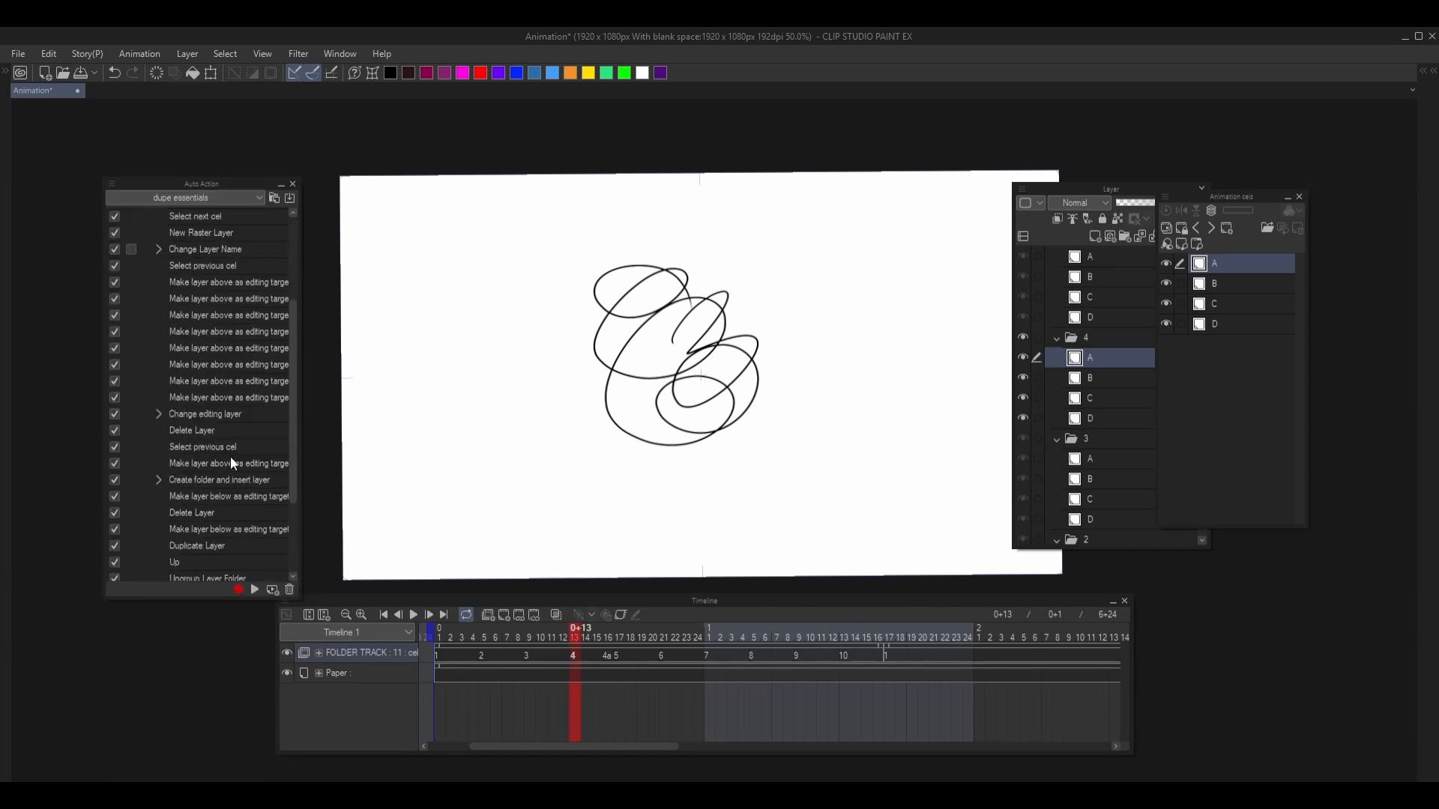
left_click_drag(192, 596, 179, 753)
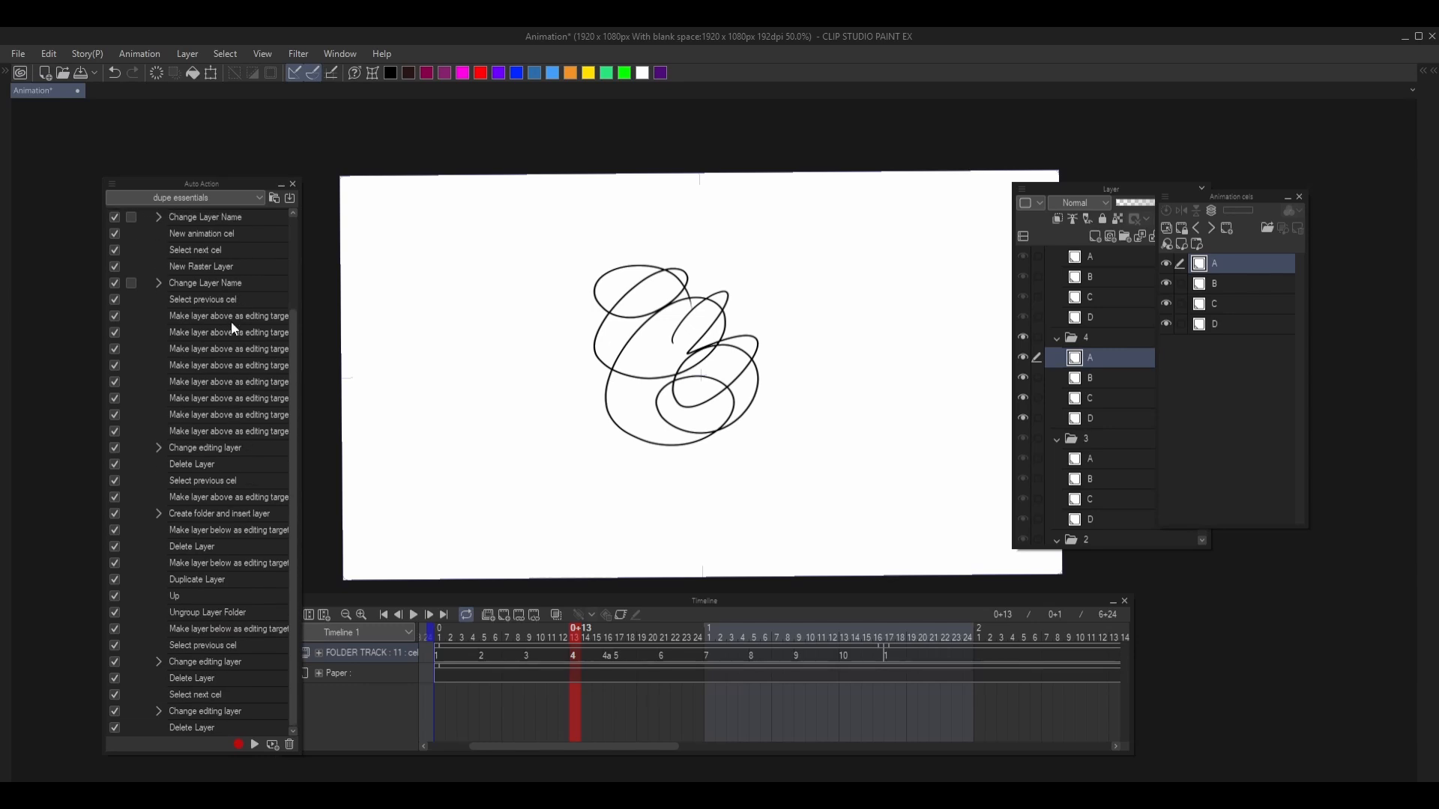
left_click_drag(299, 436, 330, 450)
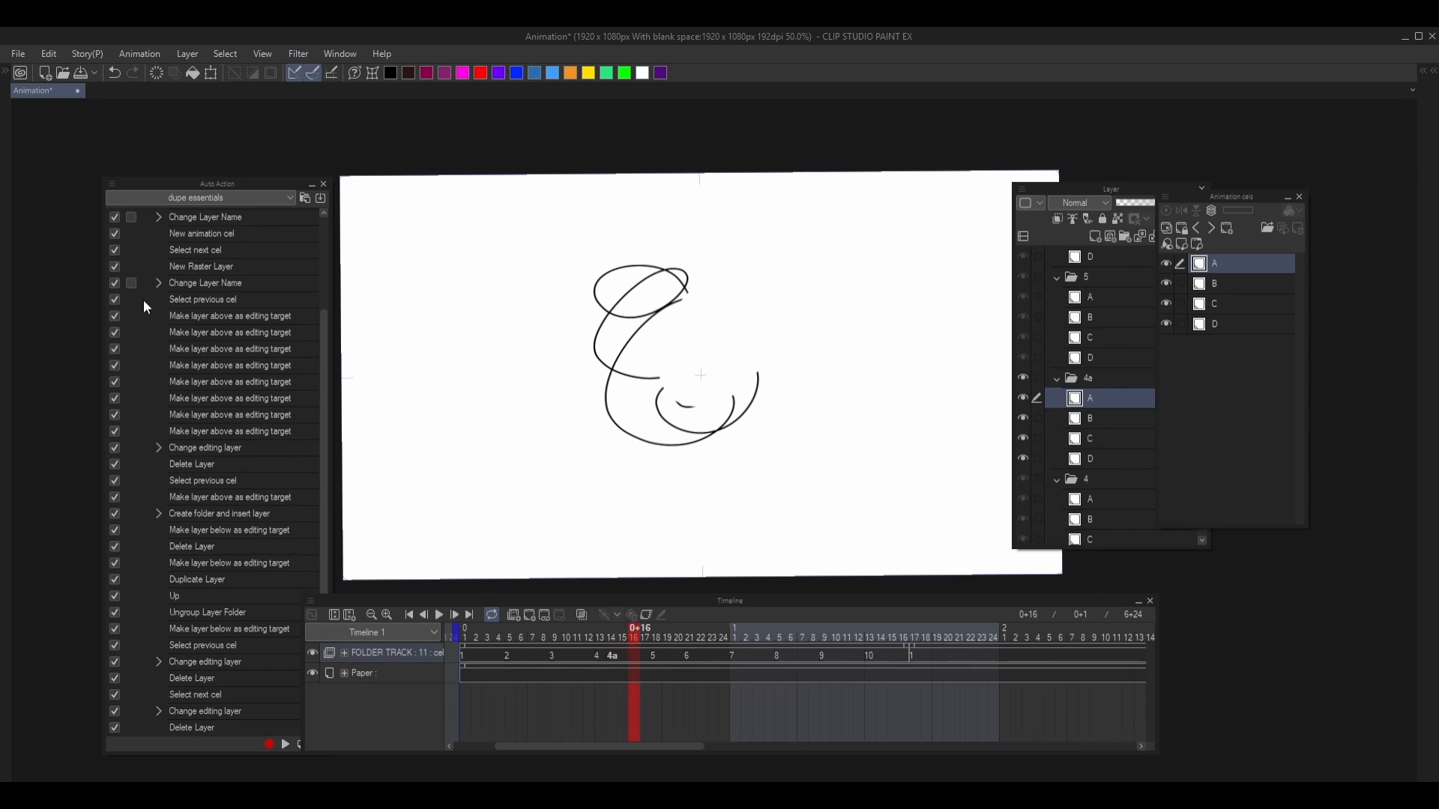
- Disable dupe folder's later commands and run only New Raster Layer and Change Layer Name, adding layer @1 in cel folder 4a
left_click(115, 283)
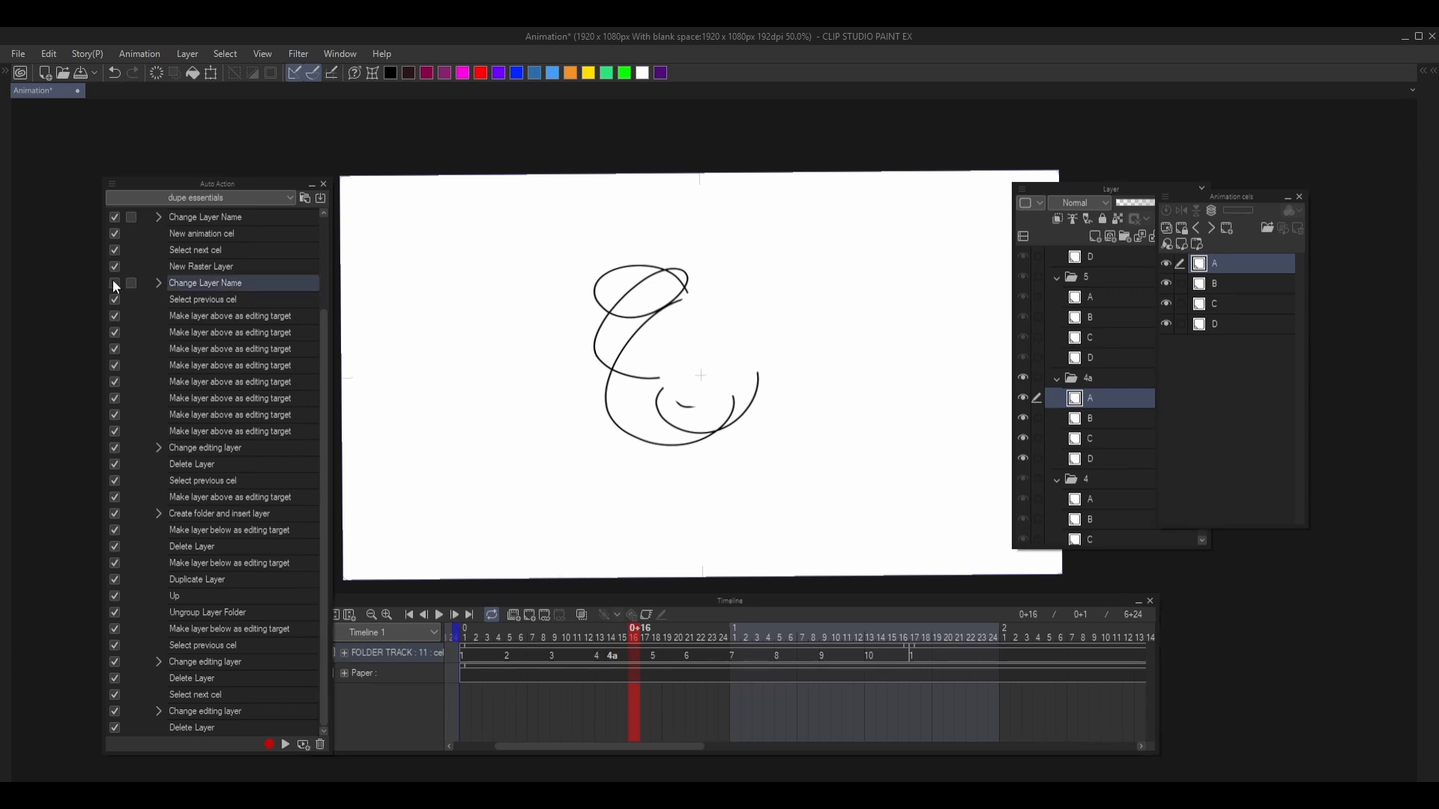
left_click(286, 744)
left_click(289, 744)
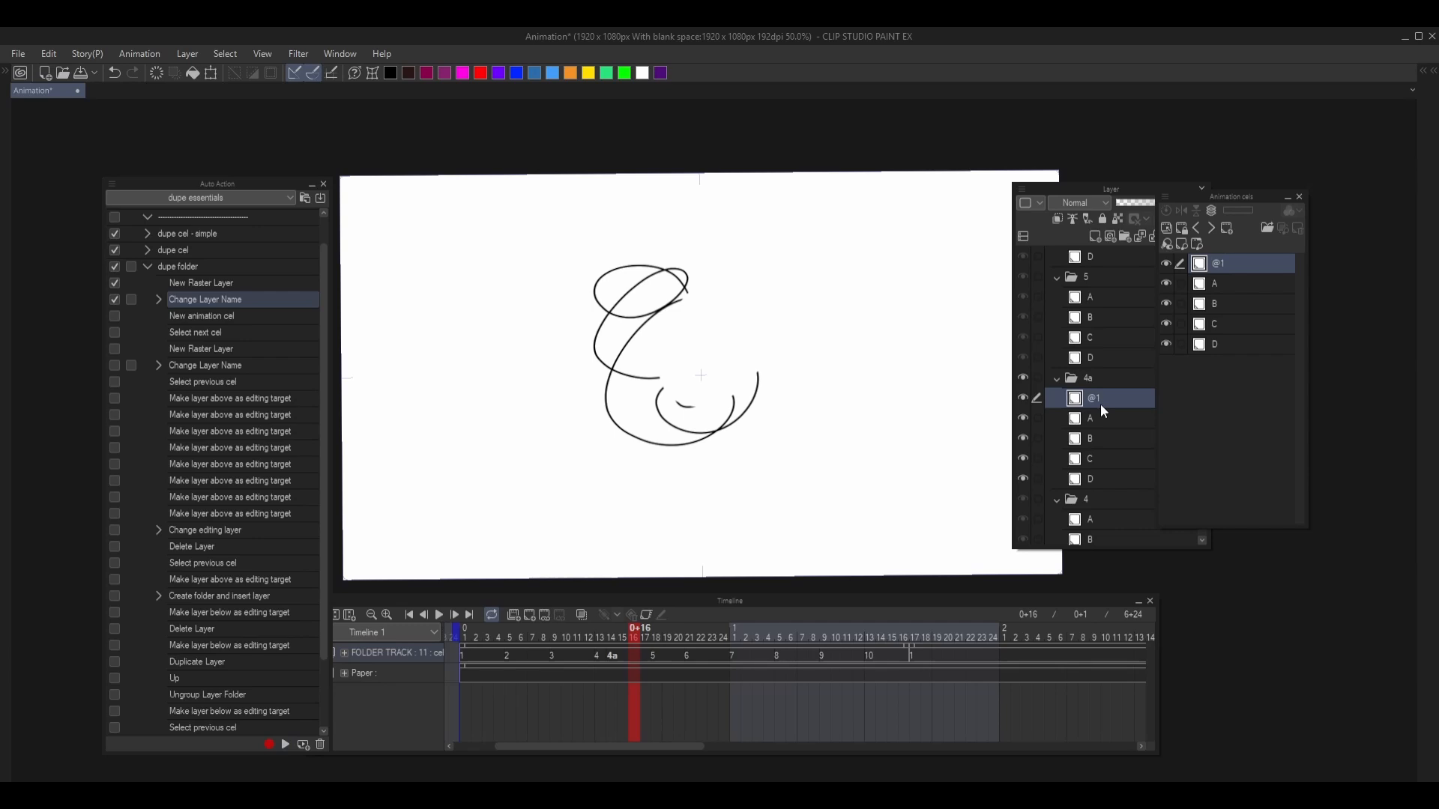
- Enable and run dupe folder's New animation cel and Select next cel commands one at a time
left_click(114, 316)
left_click(165, 318)
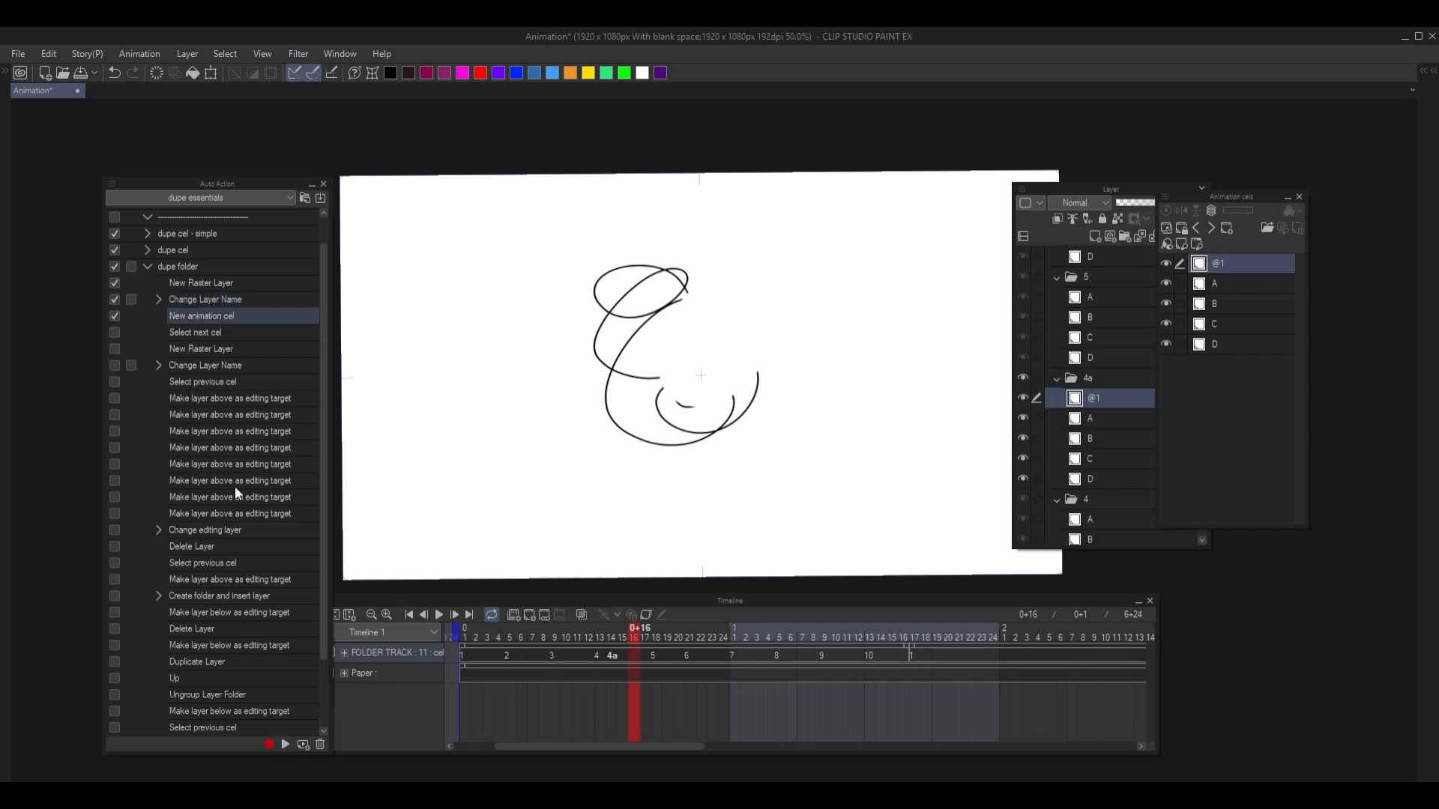
left_click(285, 744)
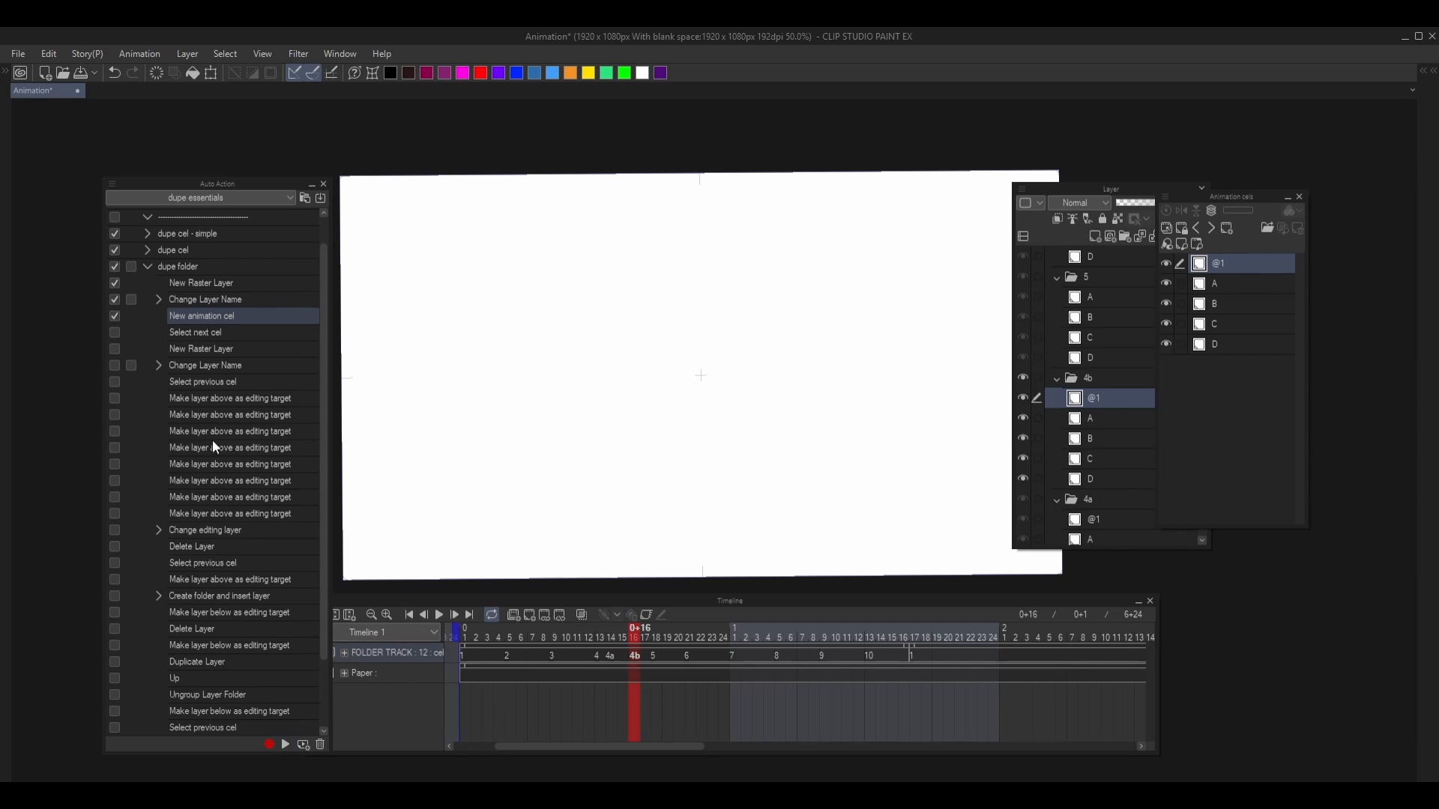
left_click(114, 332)
left_click(190, 333)
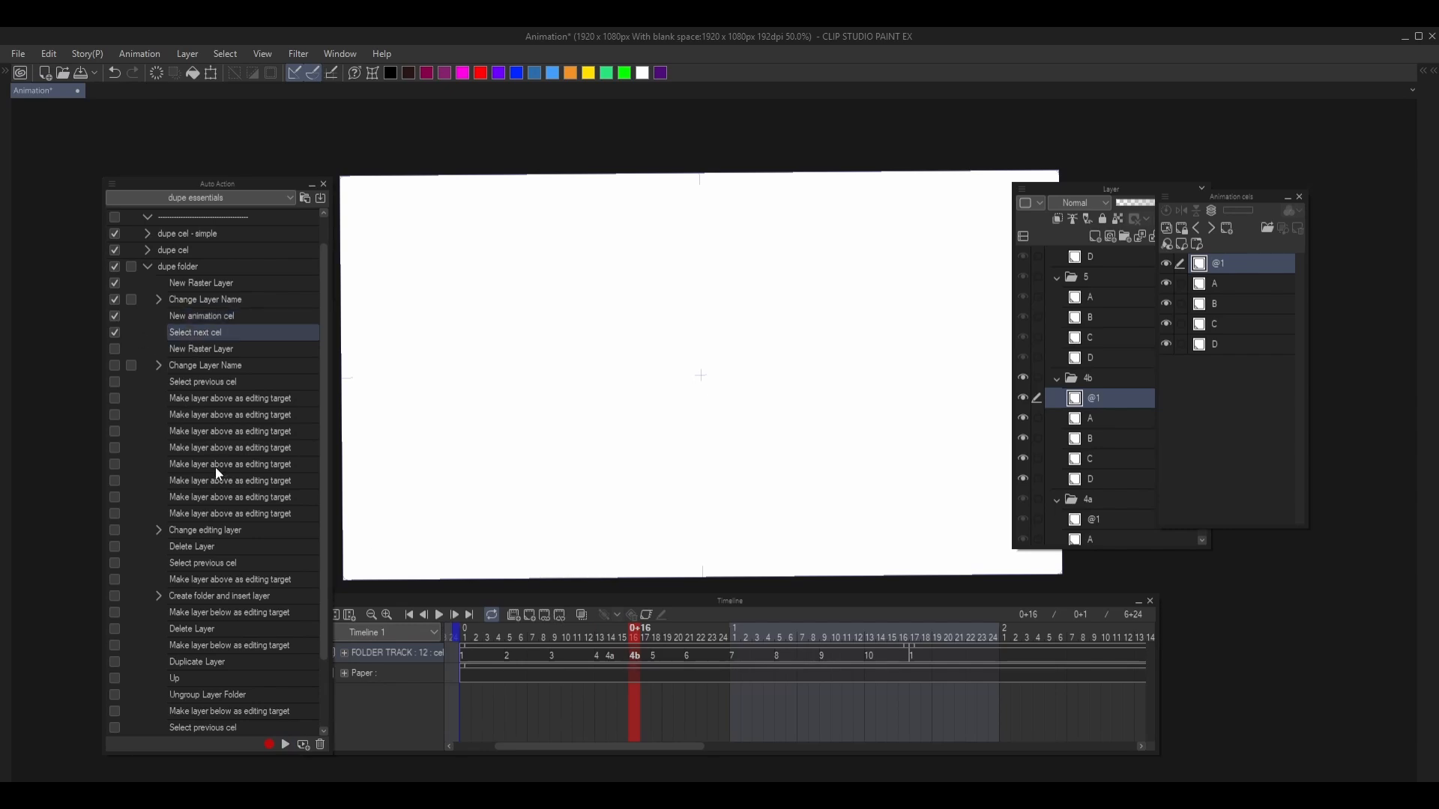
left_click(288, 745)
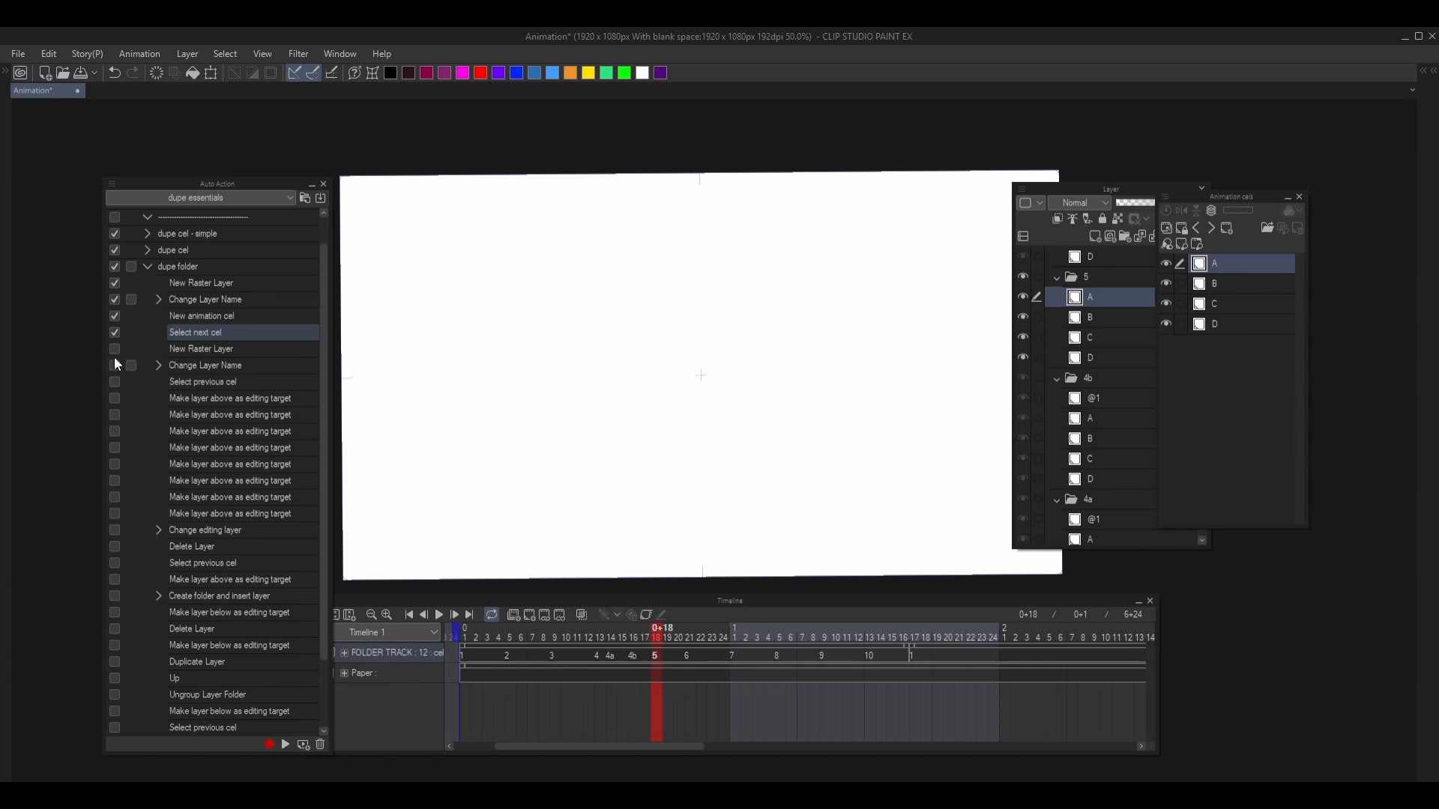
- Enable and run the second New Raster Layer and Change Layer Name to add layer @ in folder 5, and run Select previous cel
left_click(191, 349)
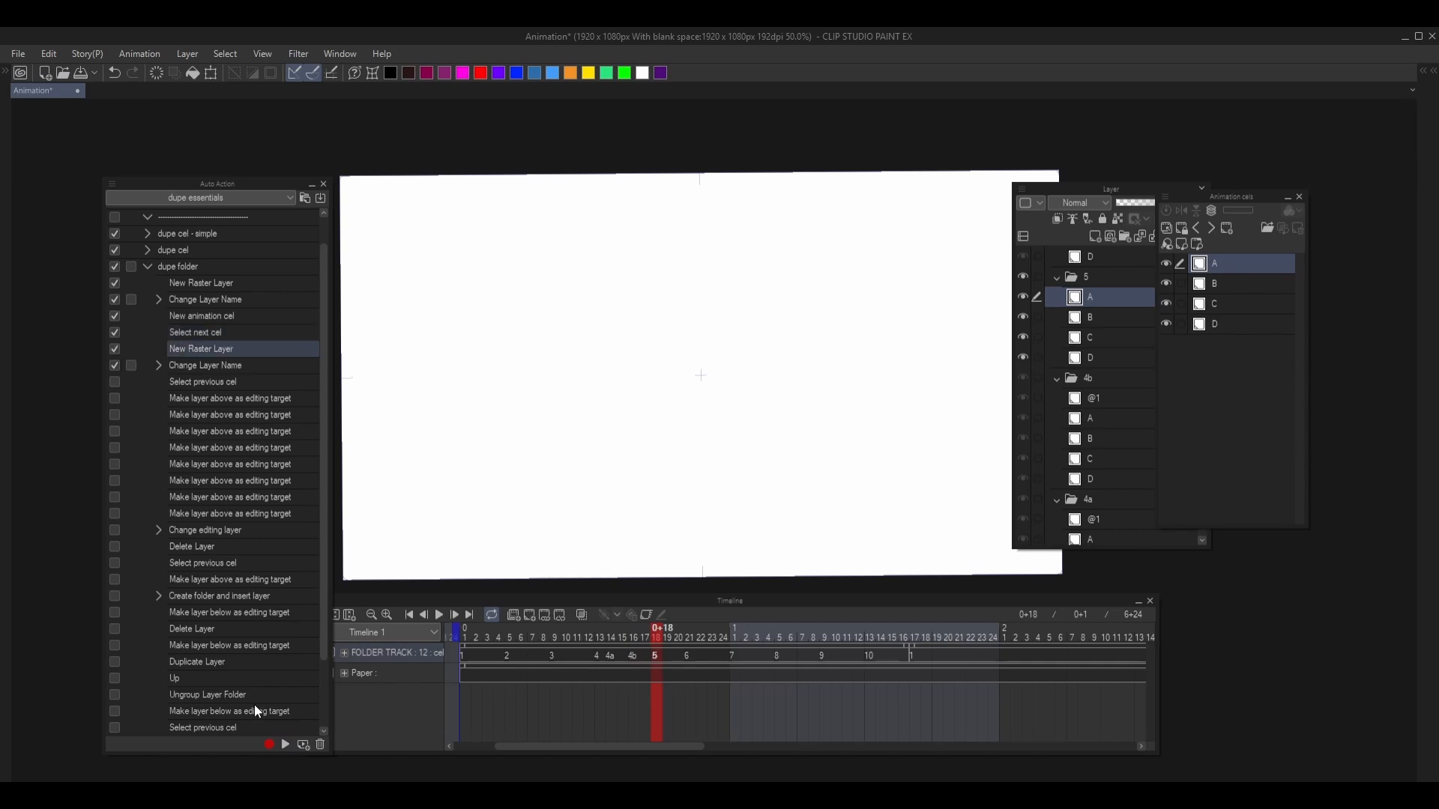
left_click(290, 745)
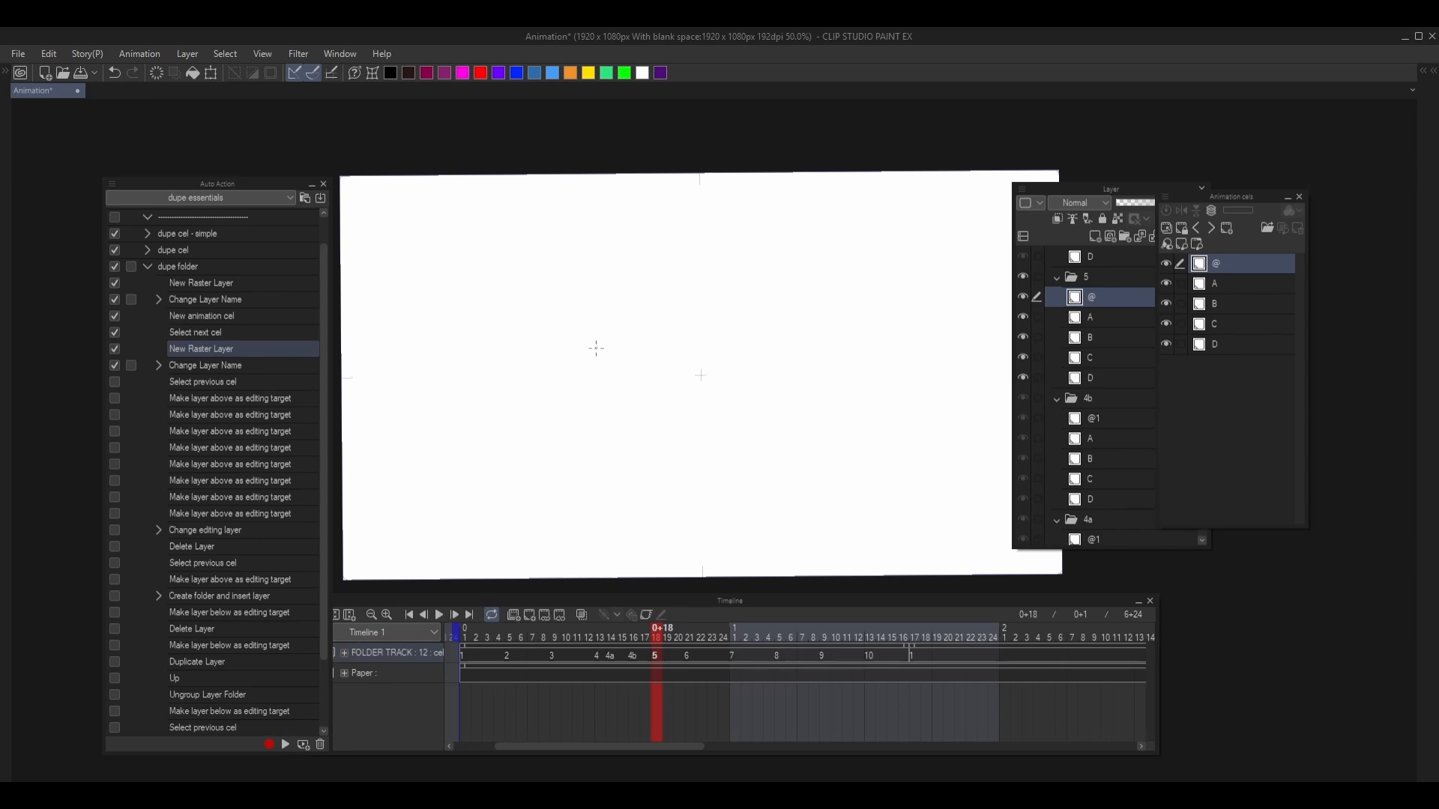
left_click(114, 383)
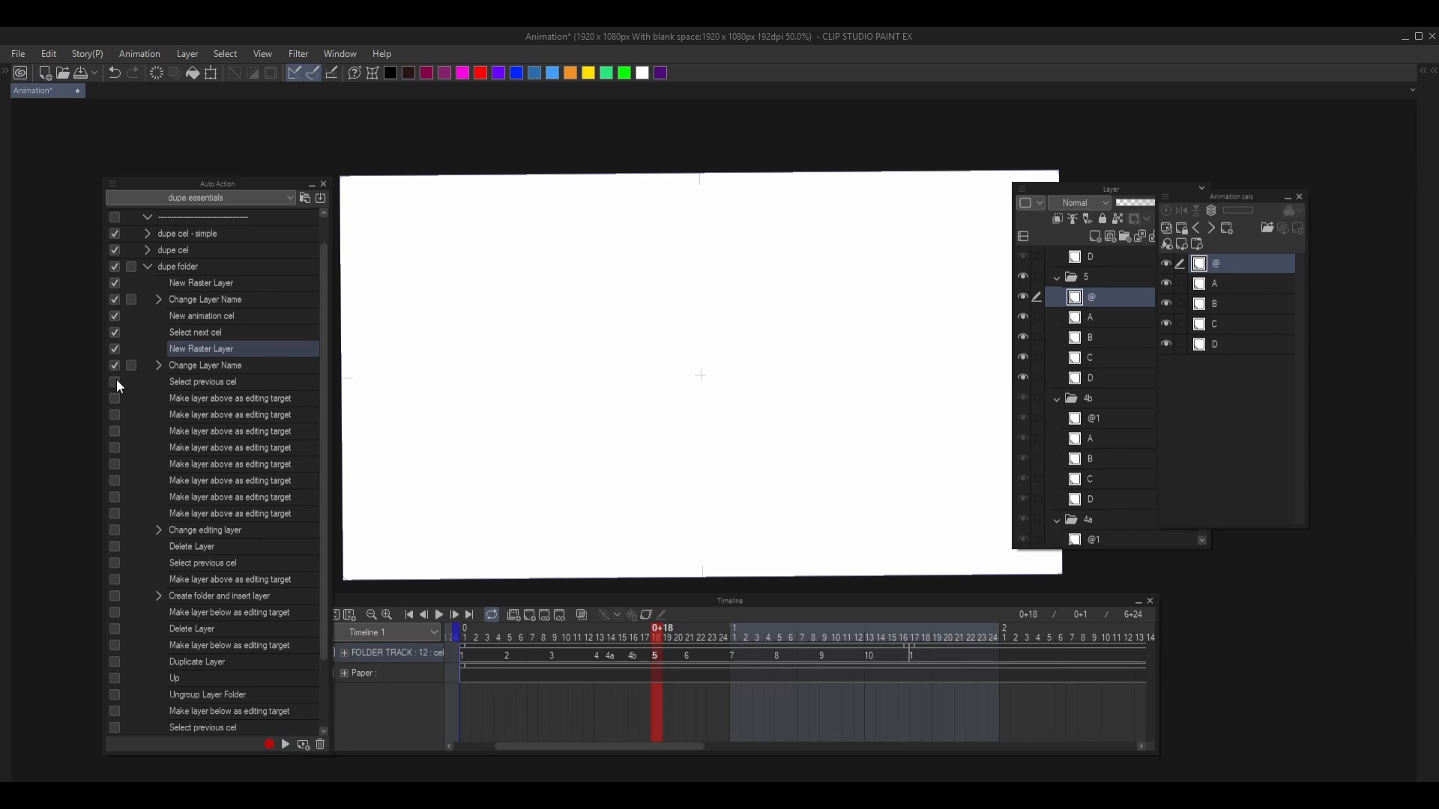
left_click(240, 386)
left_click(288, 744)
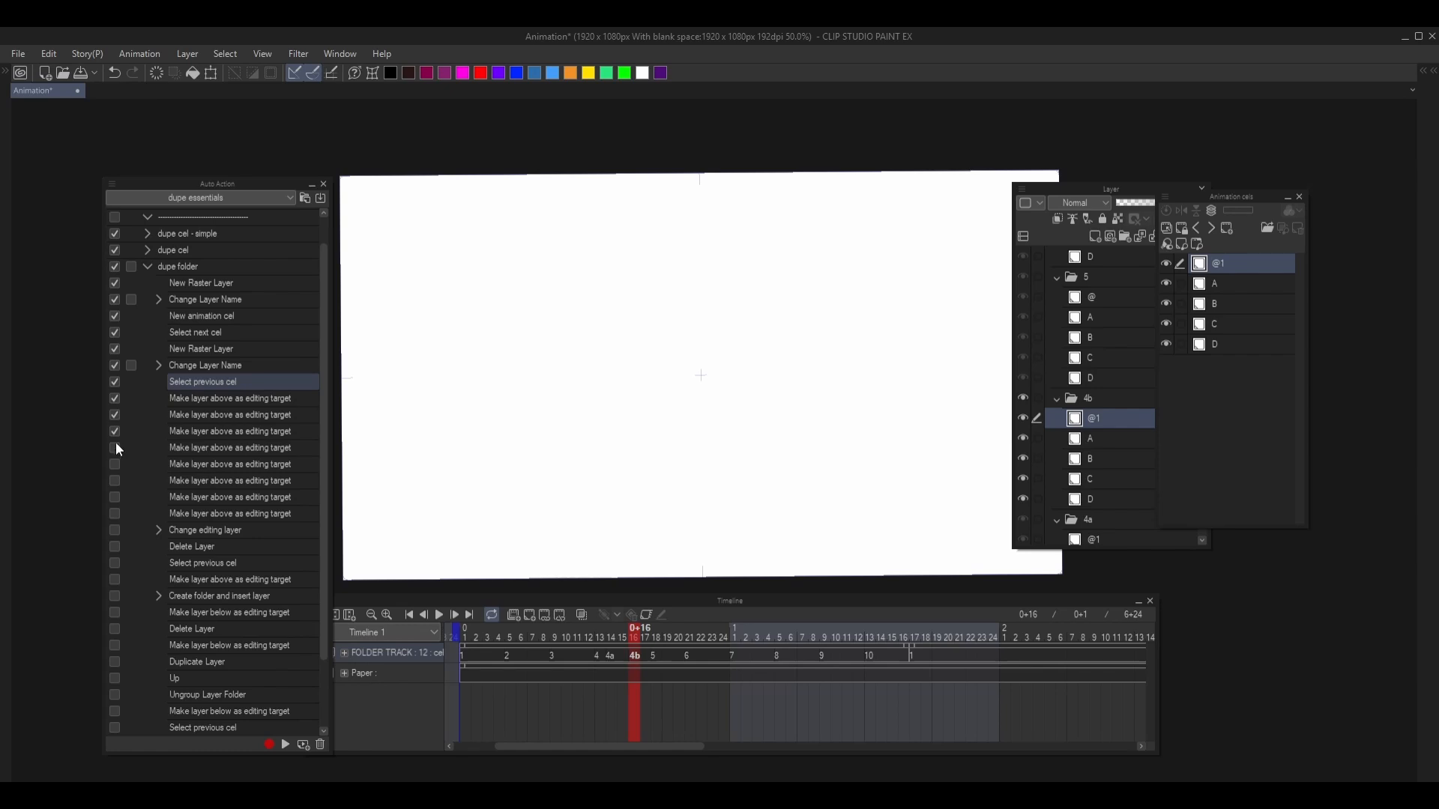
- Enable and run the eight consecutive Make layer above as editing target commands from layer @1 in cel folder 4b
left_click(213, 402)
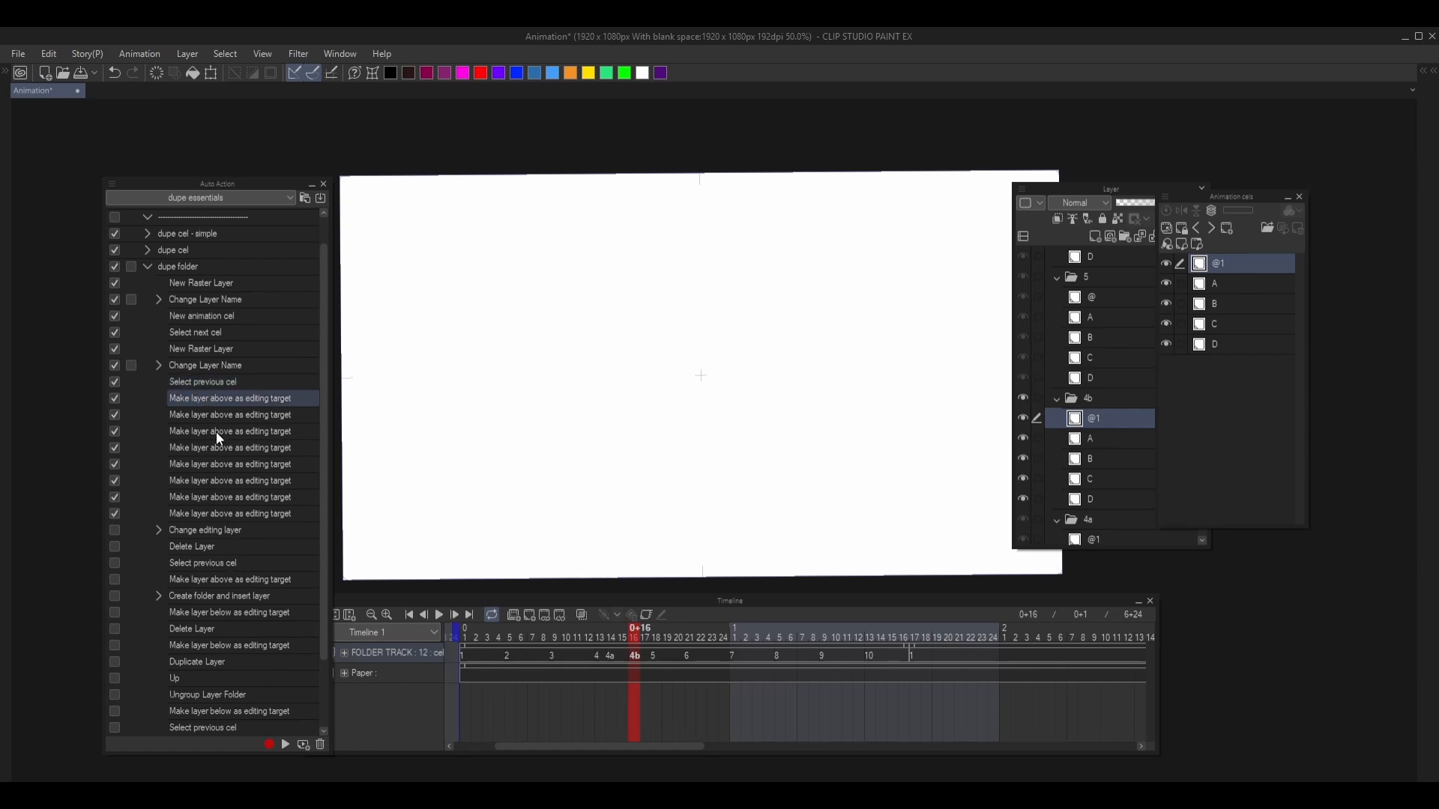
left_click(286, 745)
scroll(1092, 408, "up", 1)
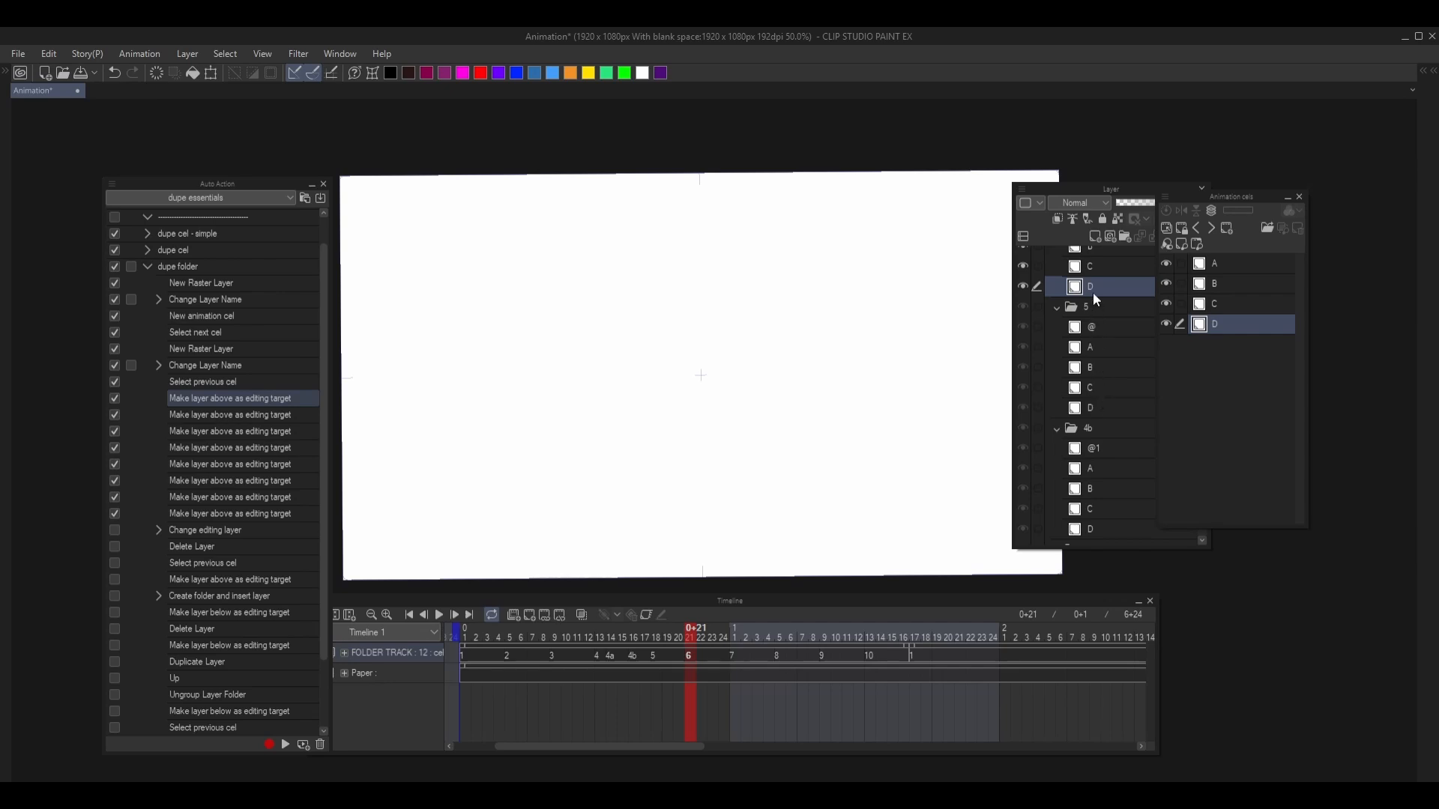
- Examine how the editing target moves between layer @ in folder 5, folder 5 itself and layer D of the cel folder above
key("alt+[")
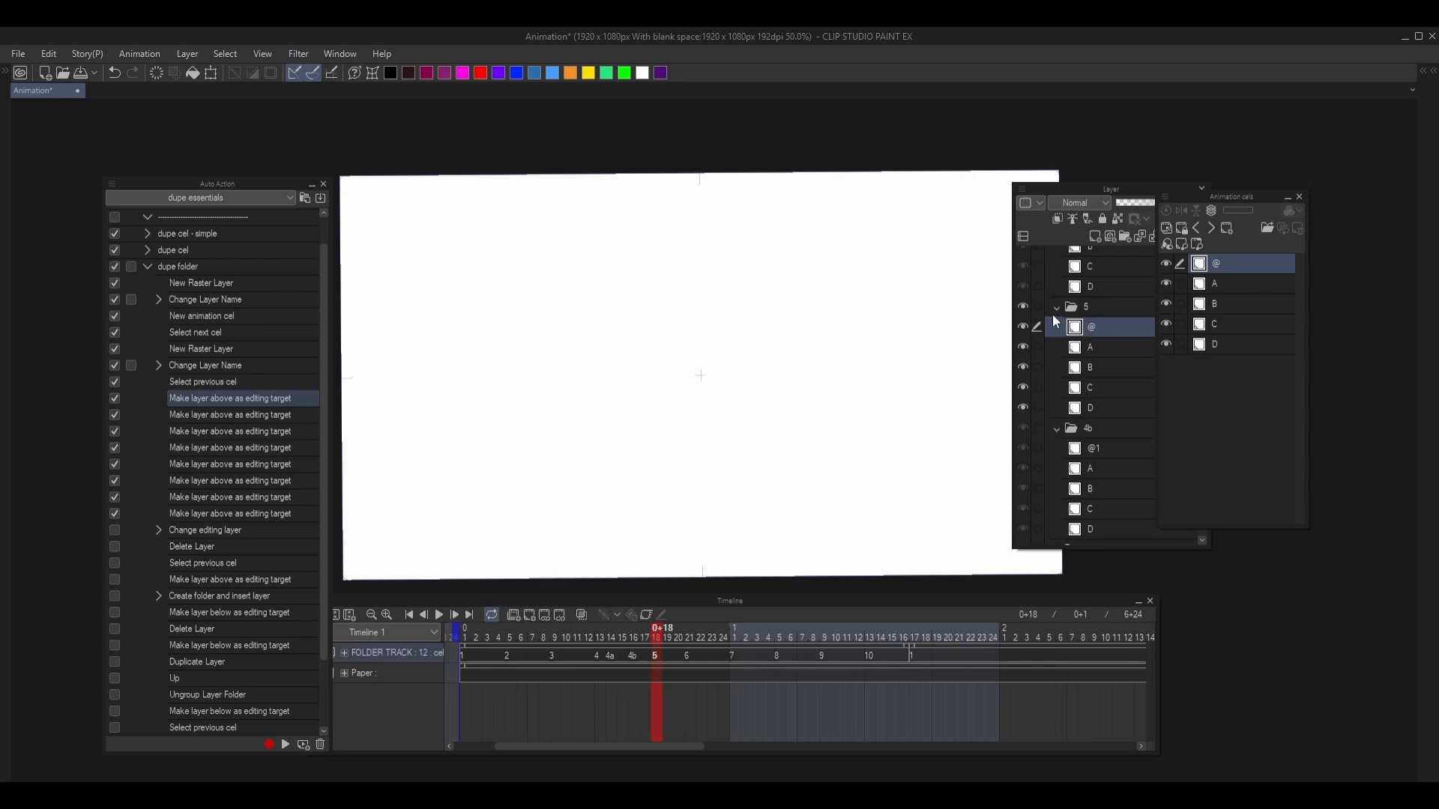
left_click(1093, 308)
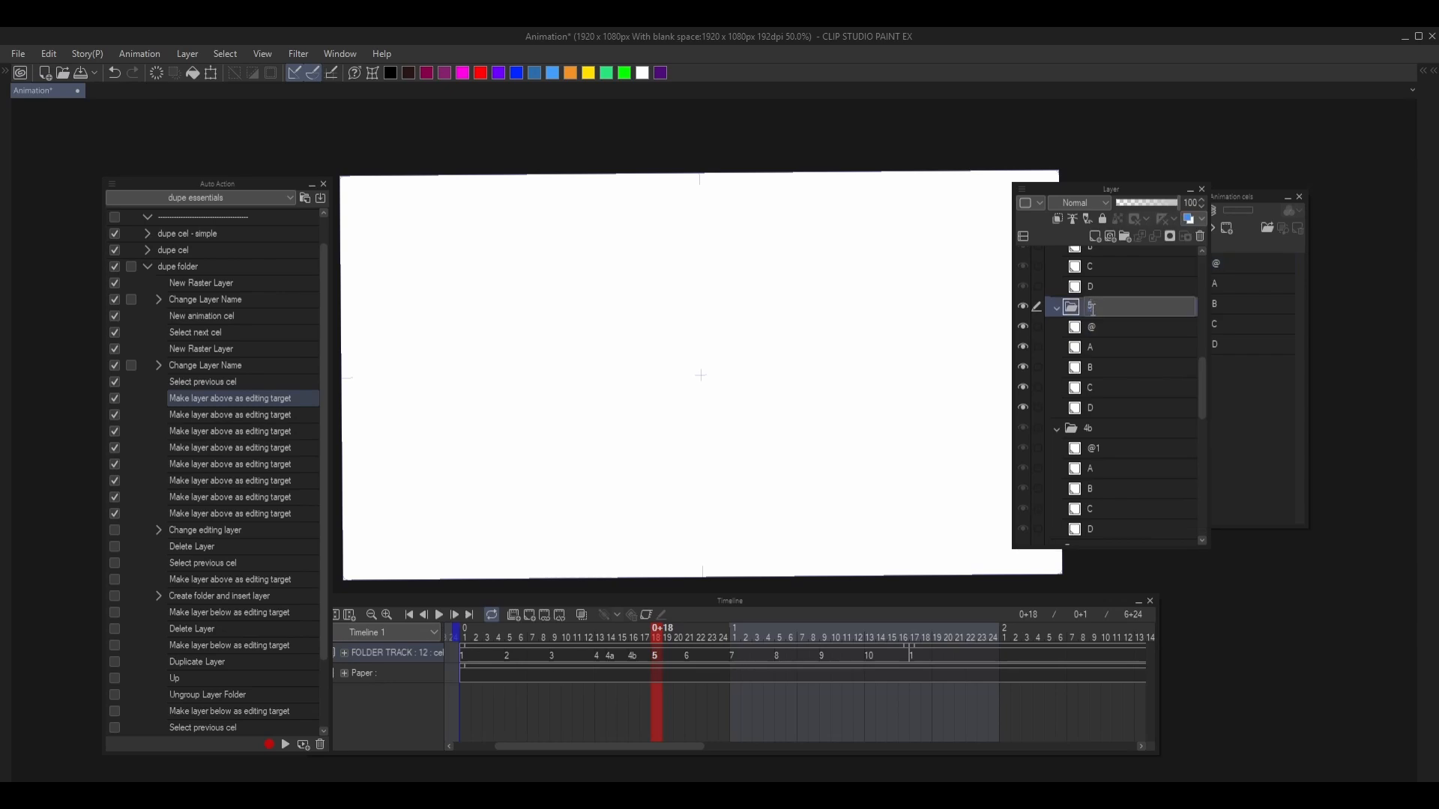
left_click(1075, 328)
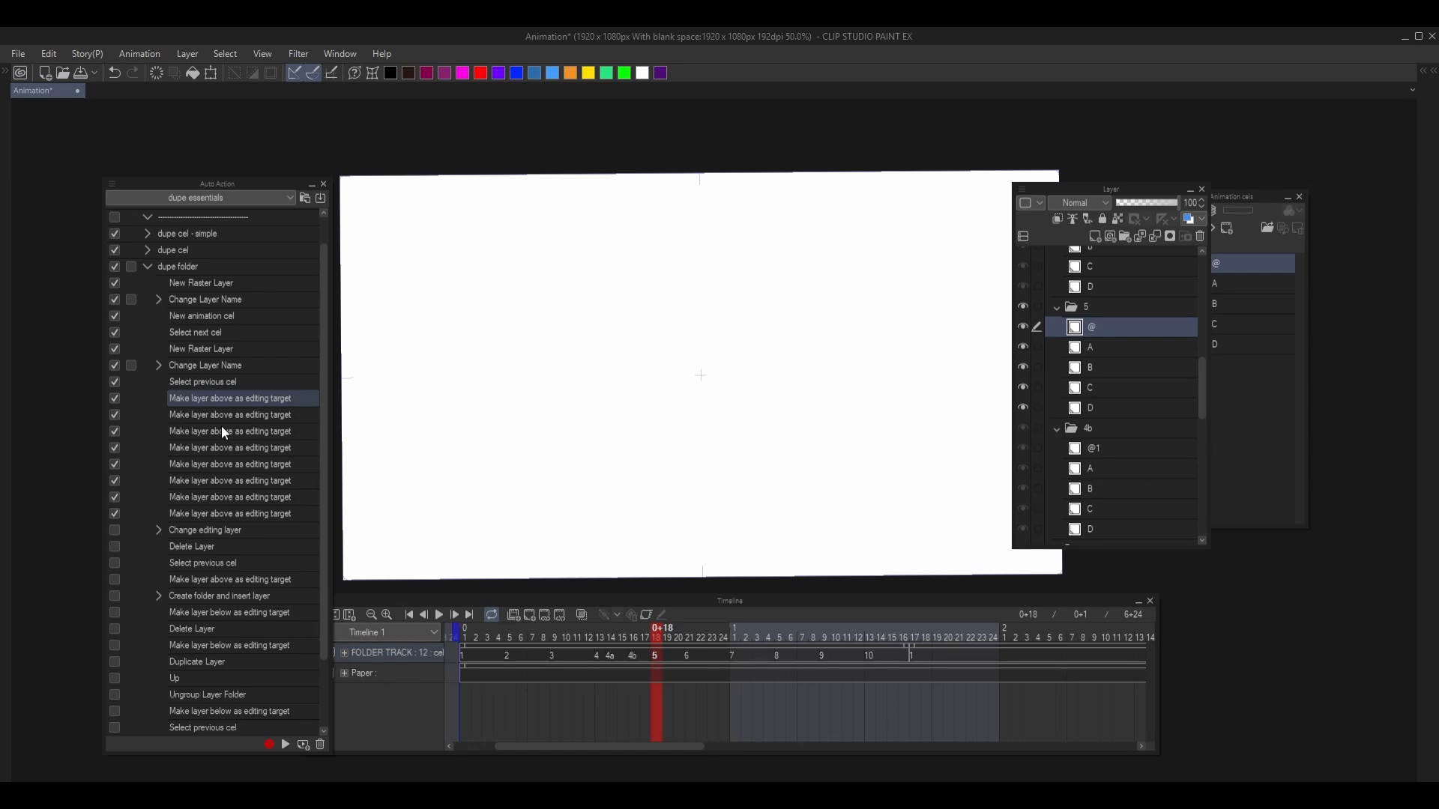
key("alt+]")
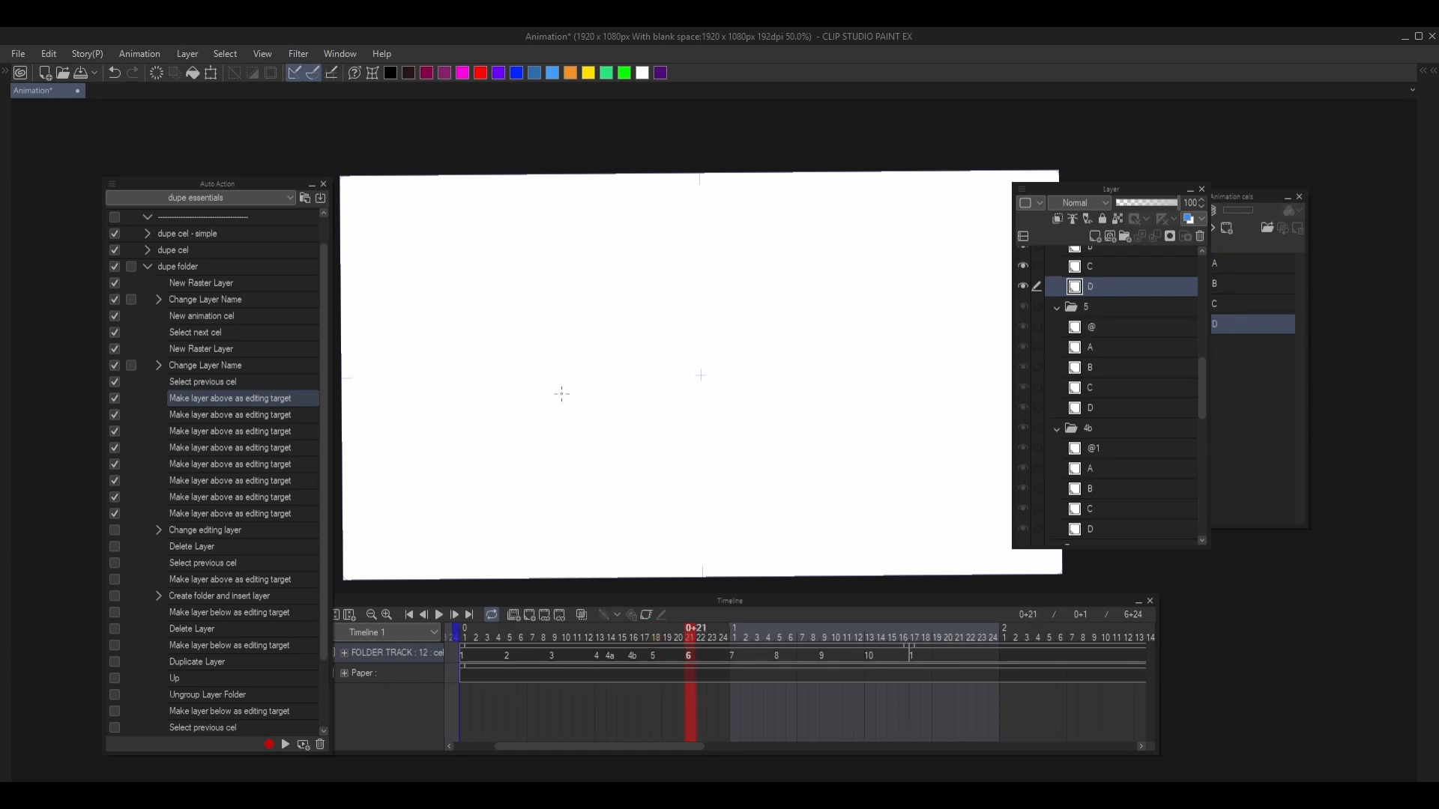
left_click(1107, 324)
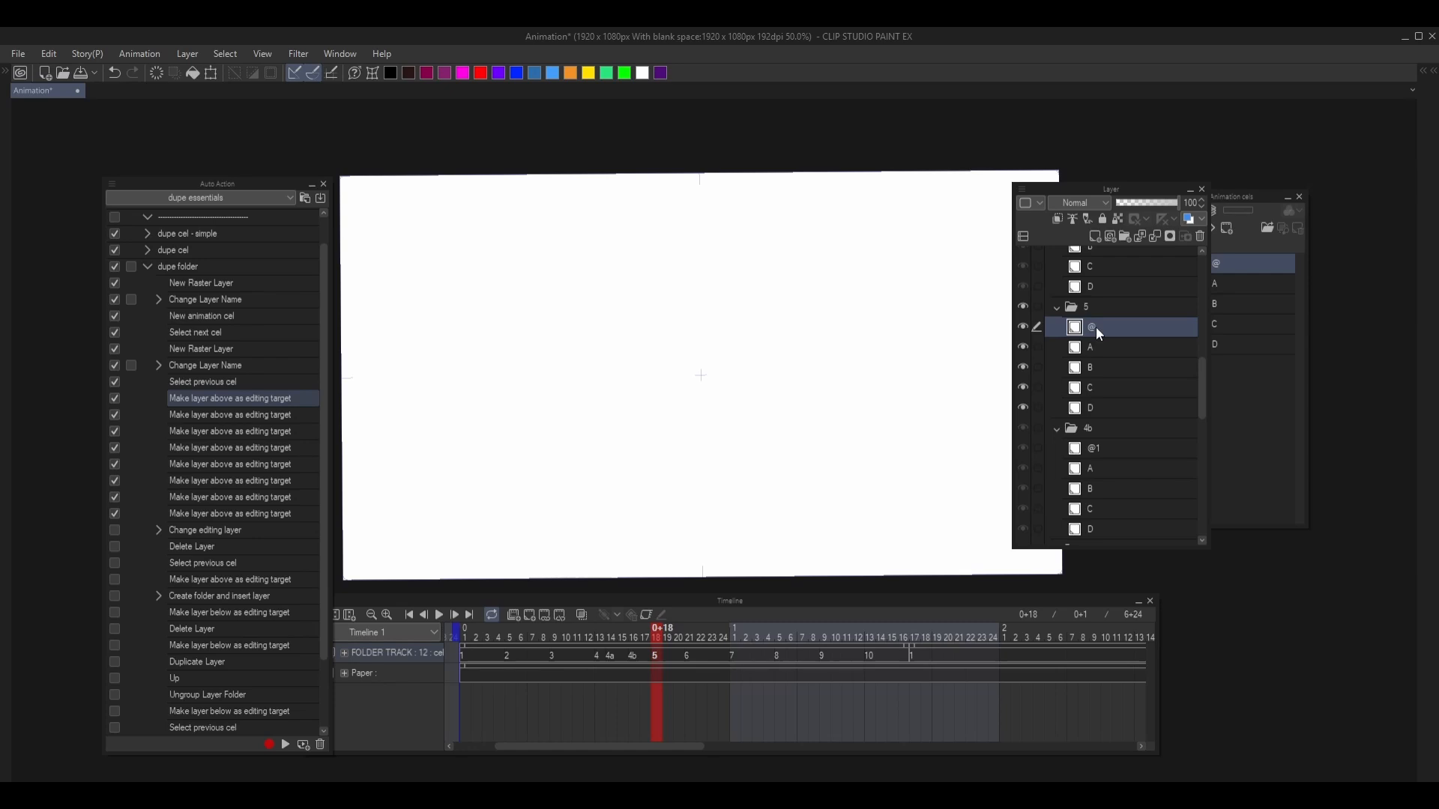
key("alt+]")
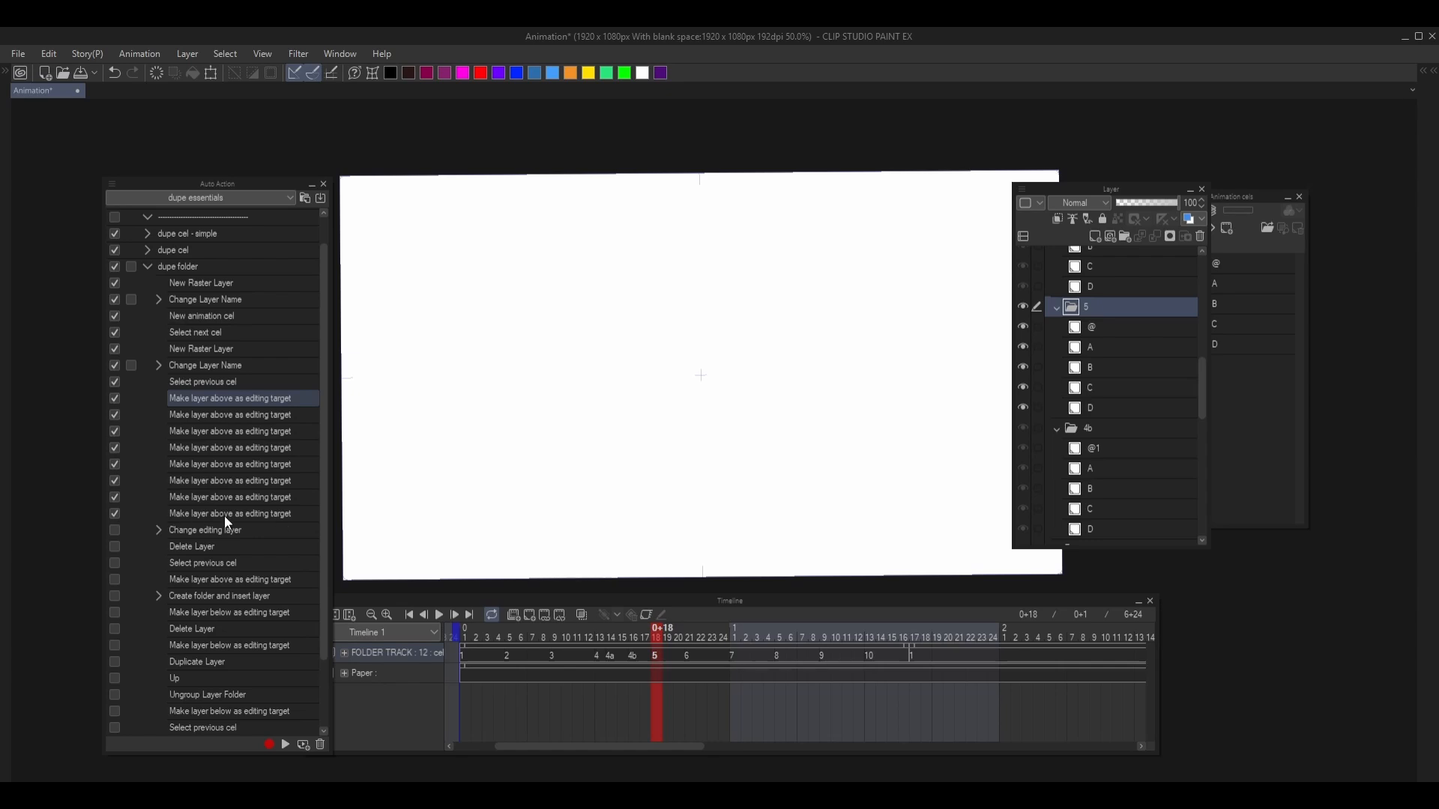
left_click(1133, 328)
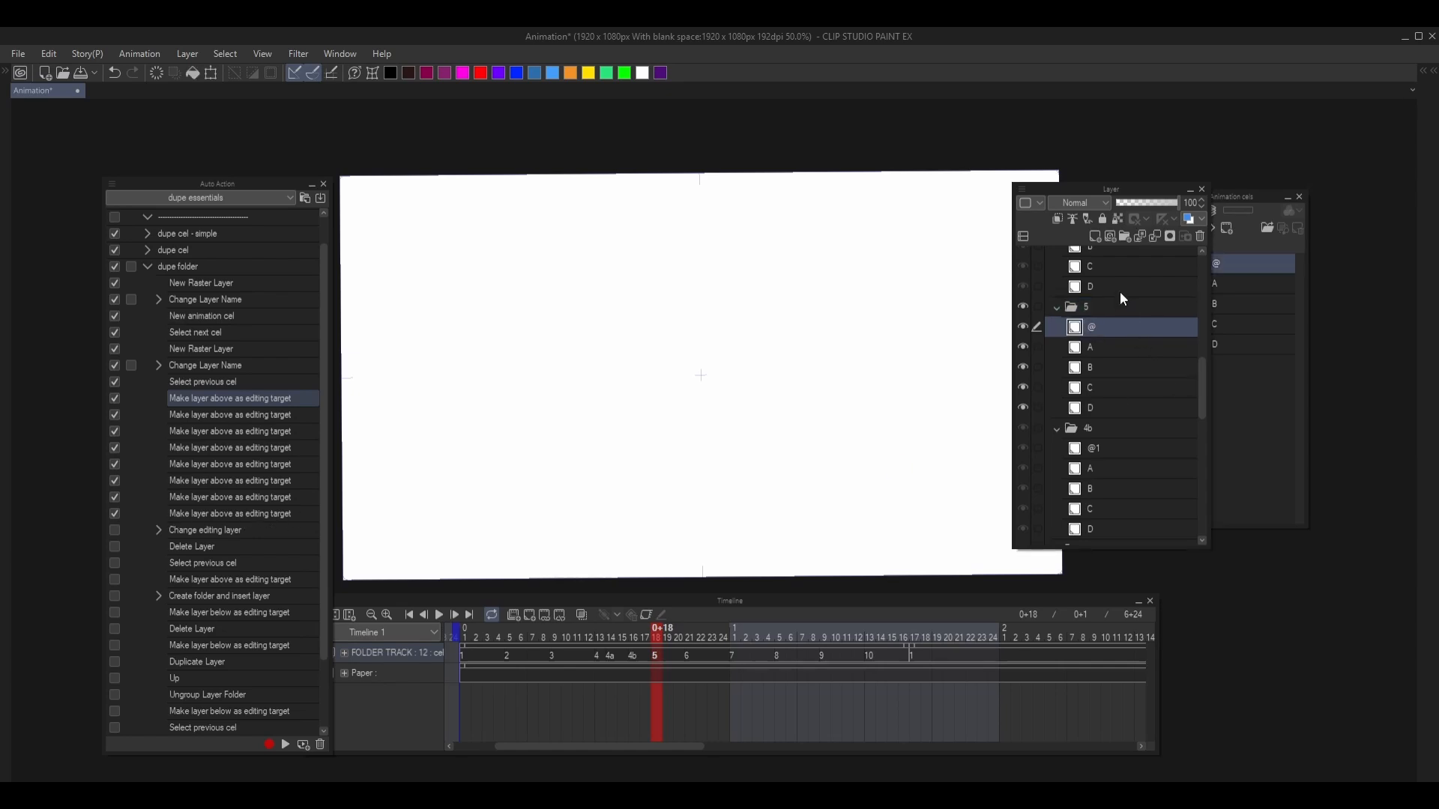
key("ctrl+comma")
key("ctrl+period")
key("ctrl+period")
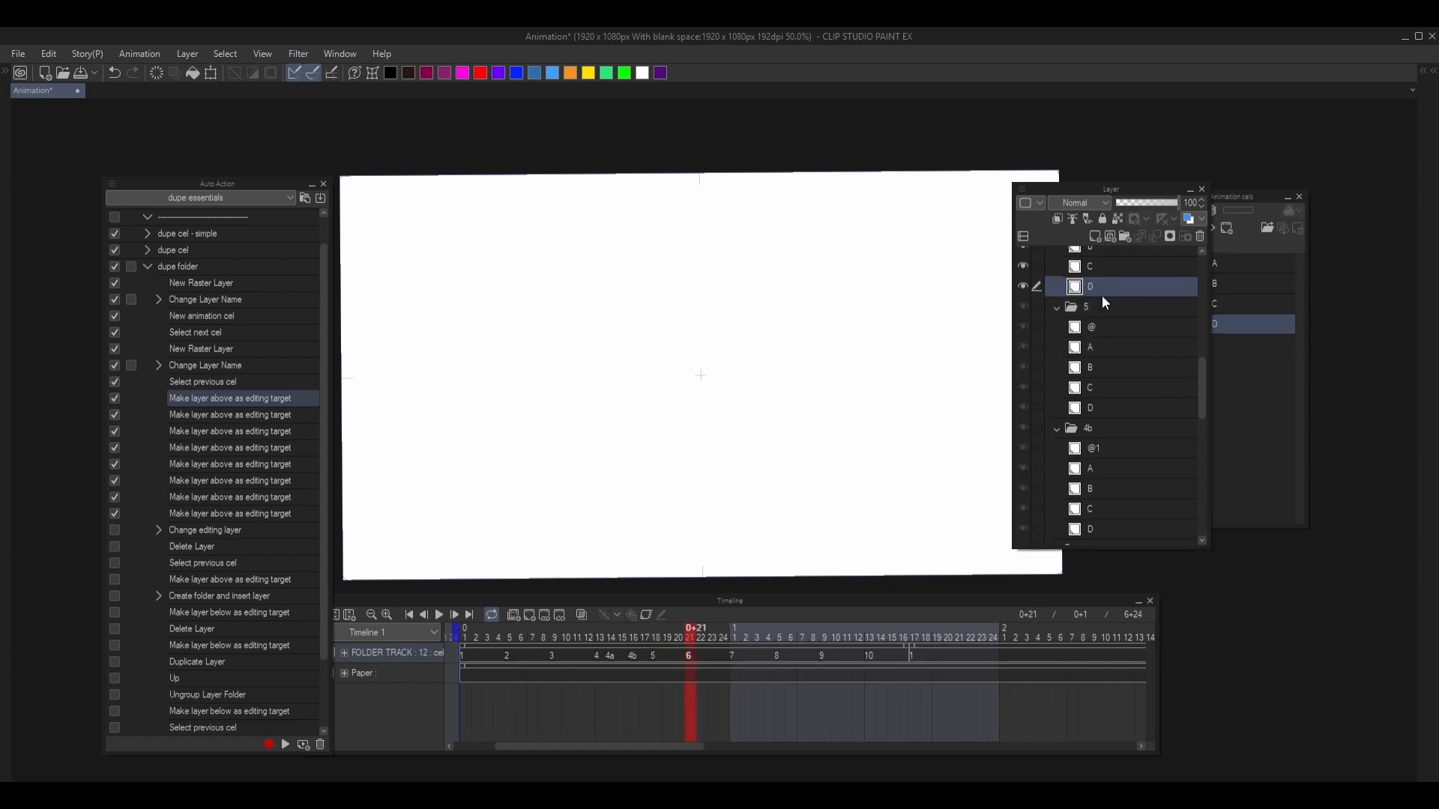
- Enable and run Change editing layer to return to layer @, and run Delete Layer to remove it from folder 5
left_click(122, 532)
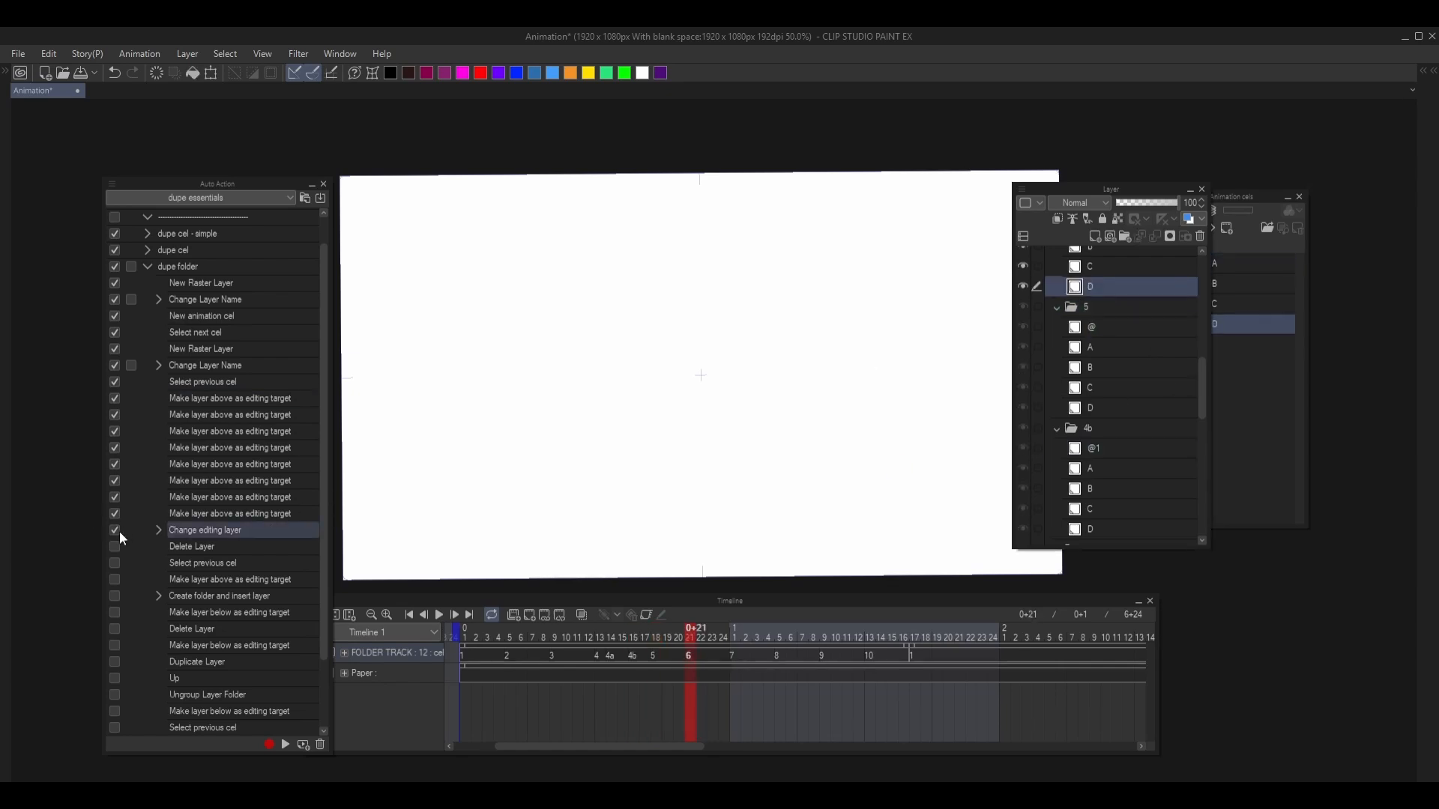
left_click(286, 745)
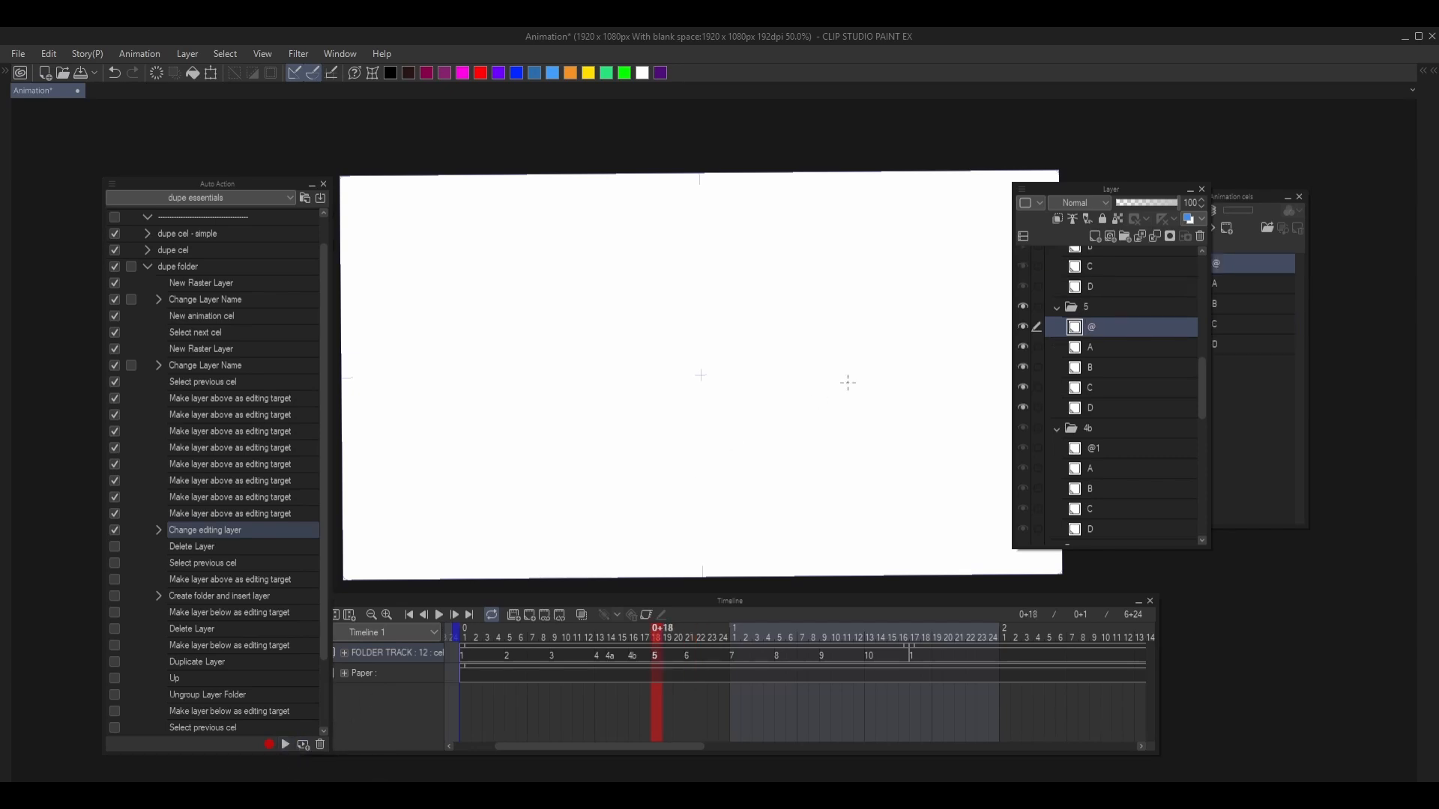
left_click(115, 546)
left_click(193, 548)
left_click(285, 745)
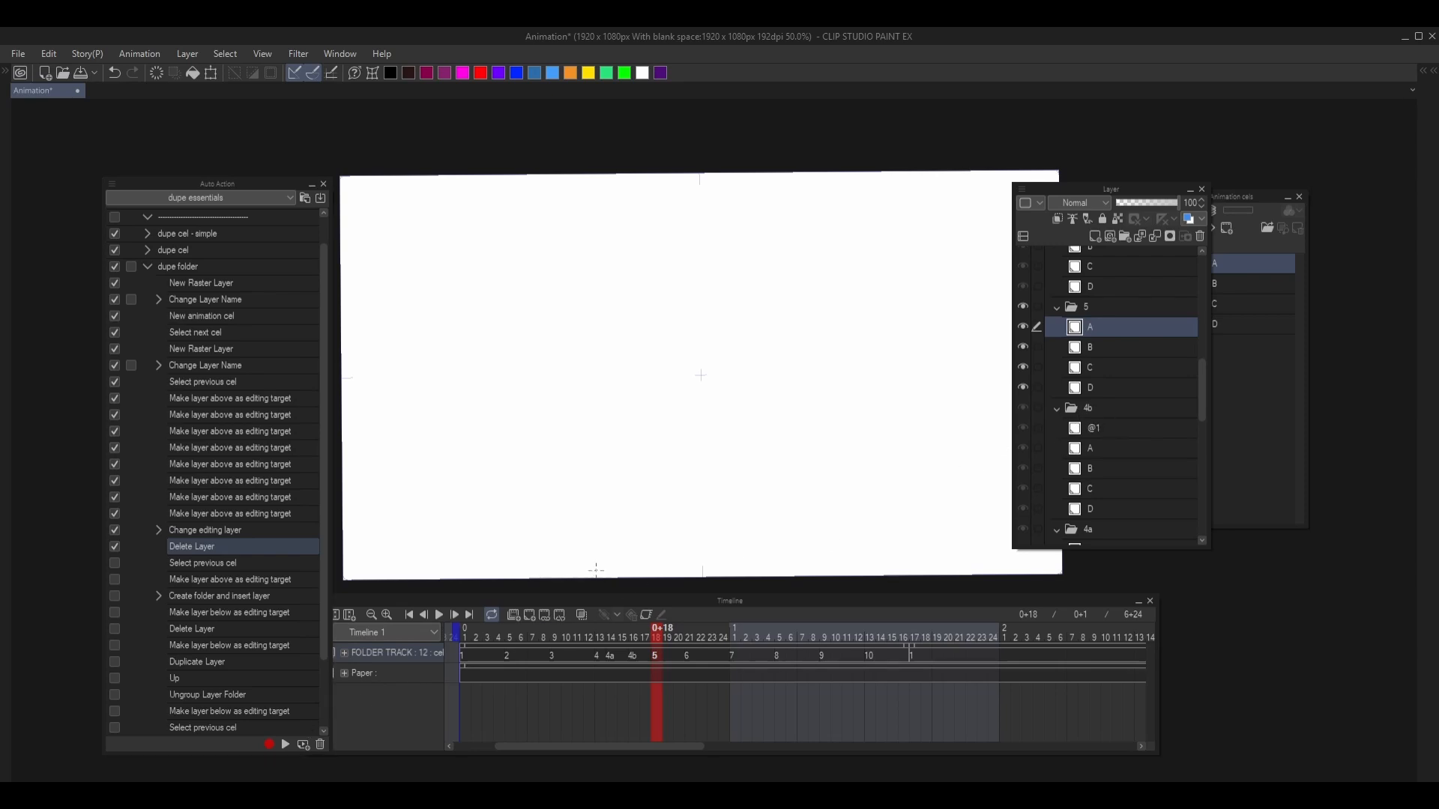
- Enable and run Select previous cel and Make layer above as editing target to reach cel folder 4b
left_click(115, 562)
left_click(204, 562)
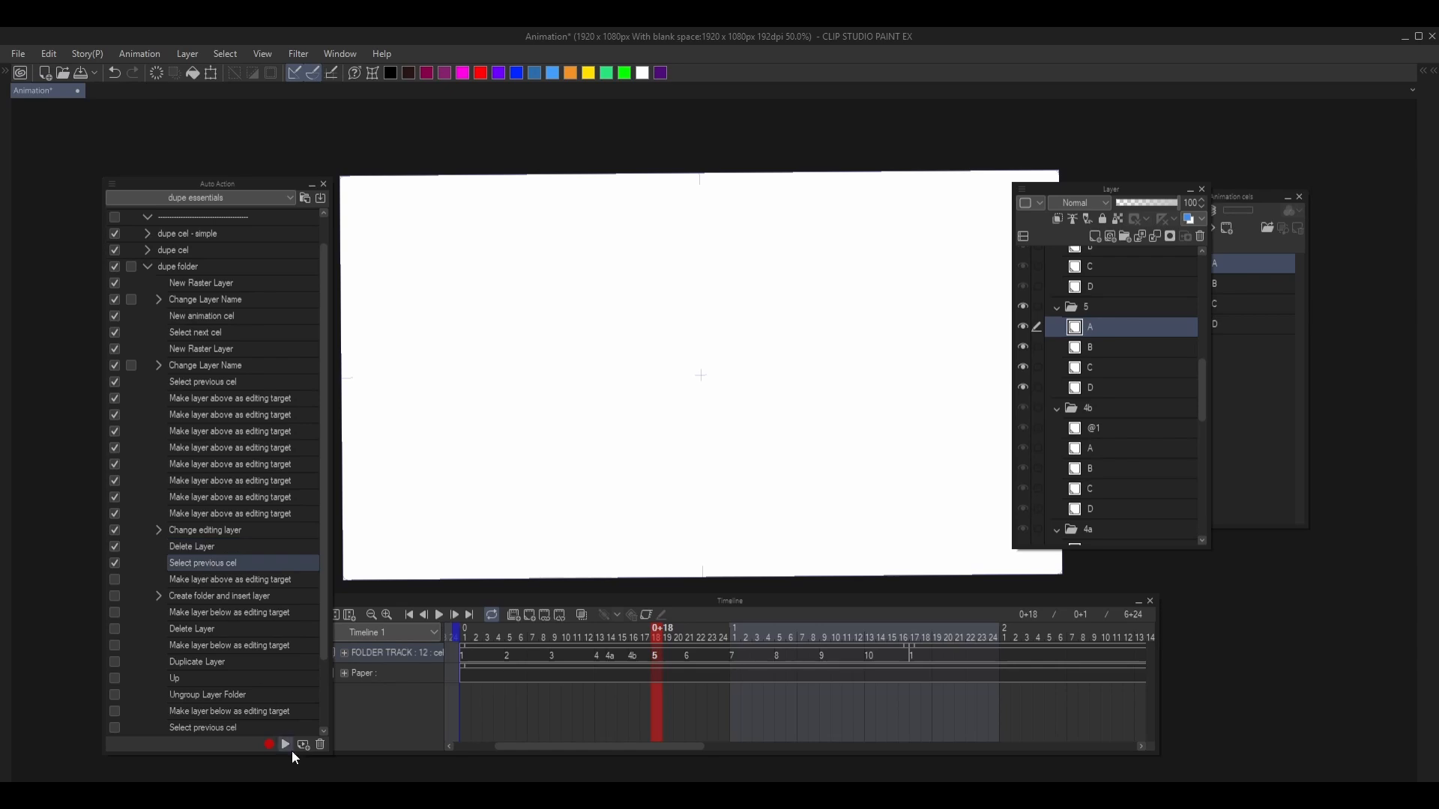
left_click(286, 744)
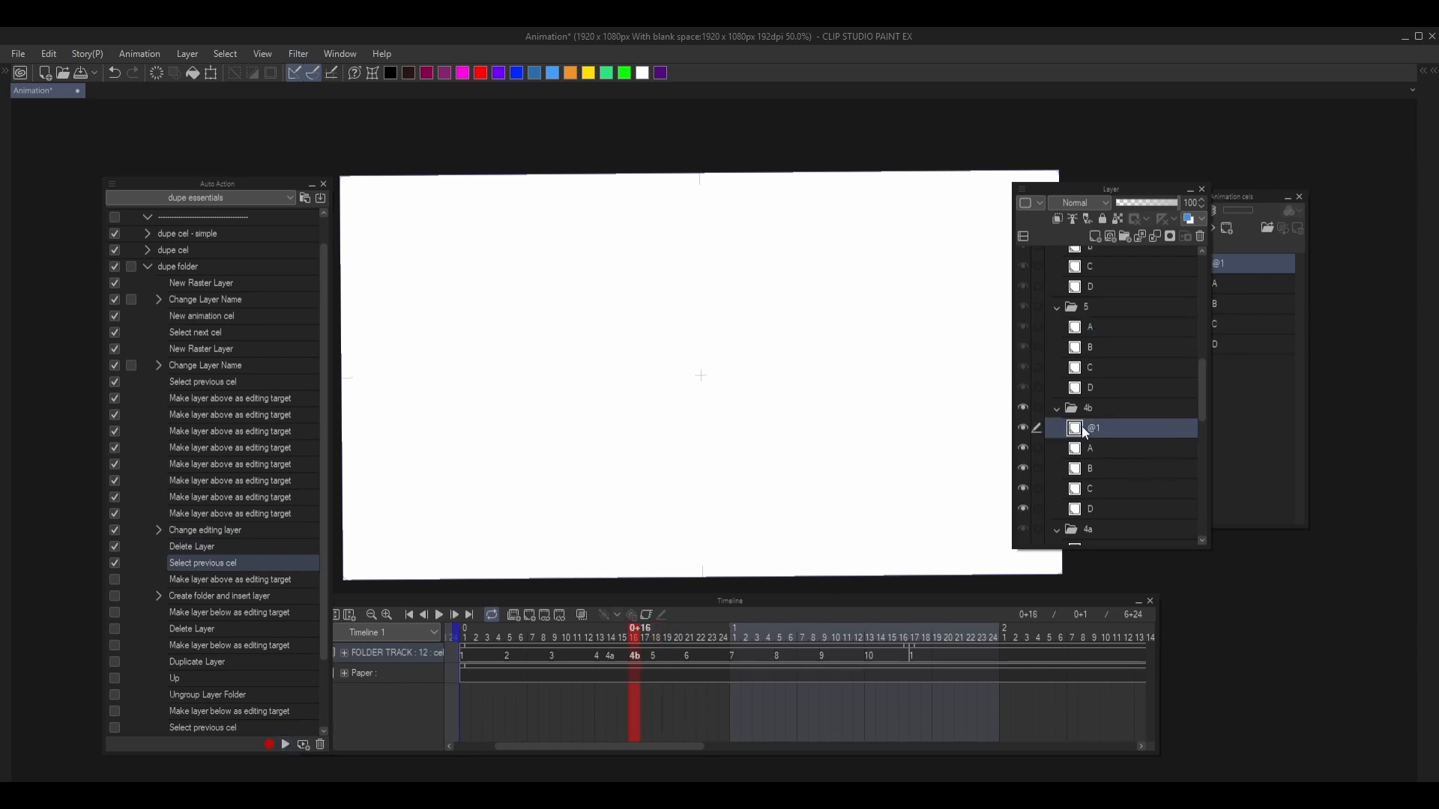
left_click(115, 579)
left_click(212, 583)
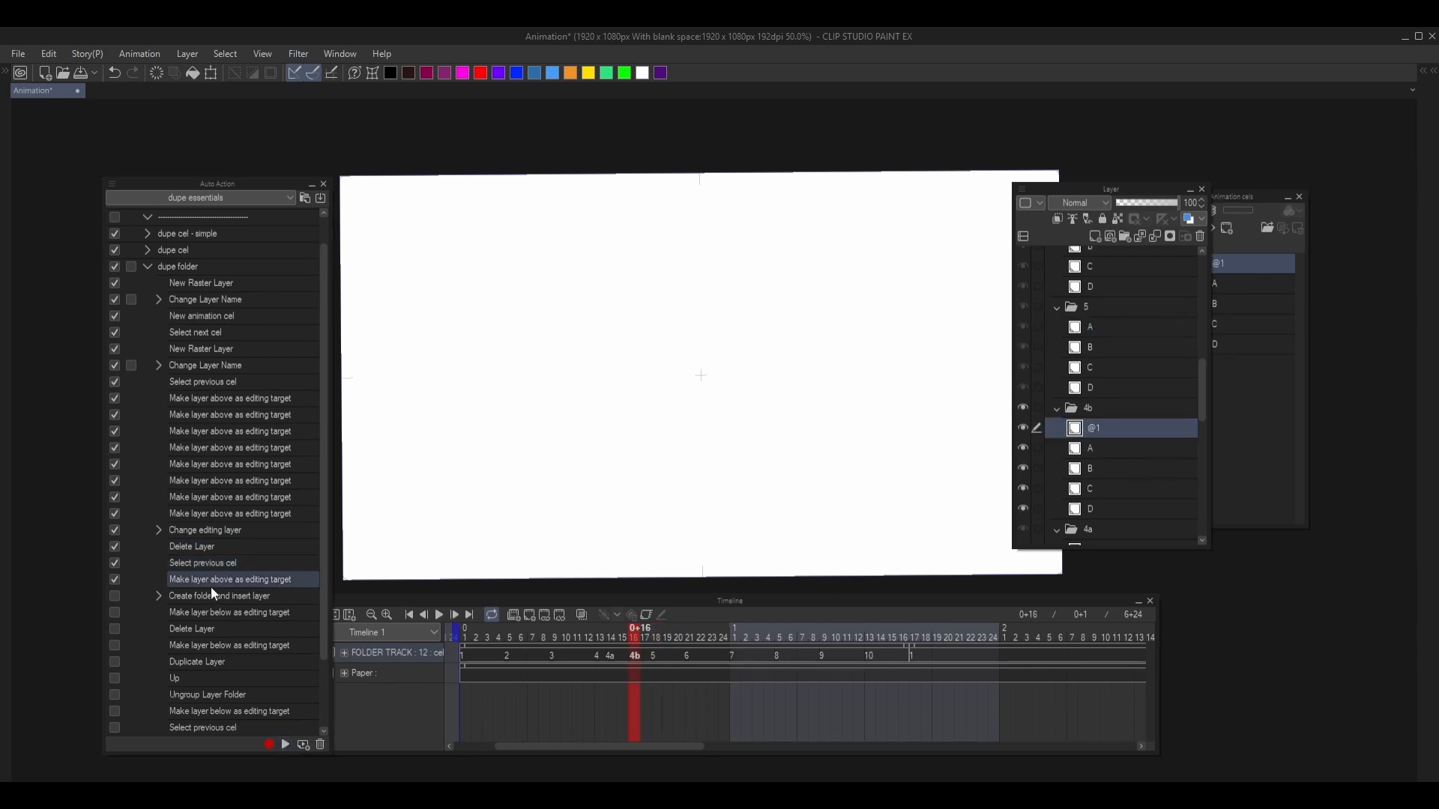
left_click(285, 744)
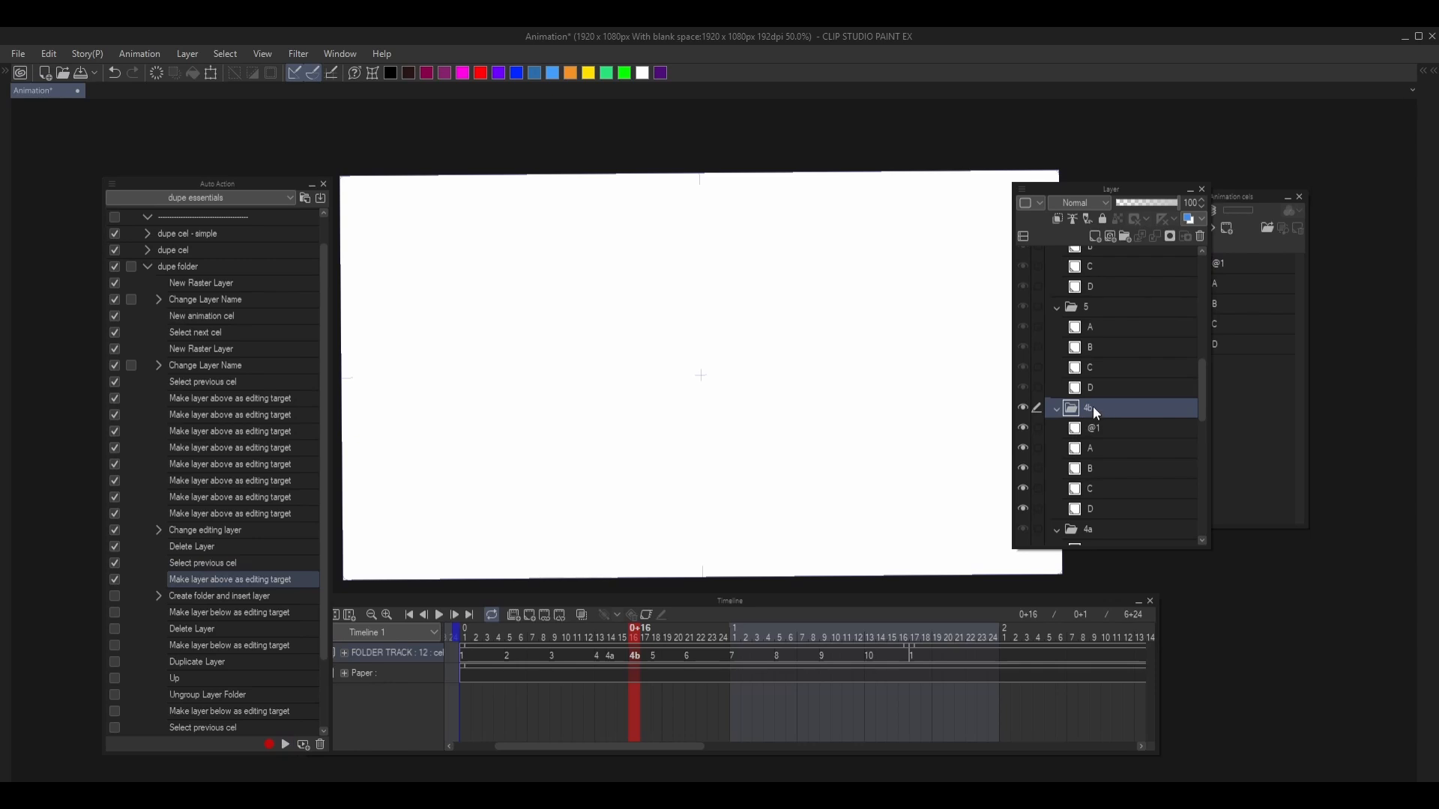
- Enable and run Create folder and insert layer to wrap cel folder 4b in a new folder
scroll(1094, 411, "down", 2)
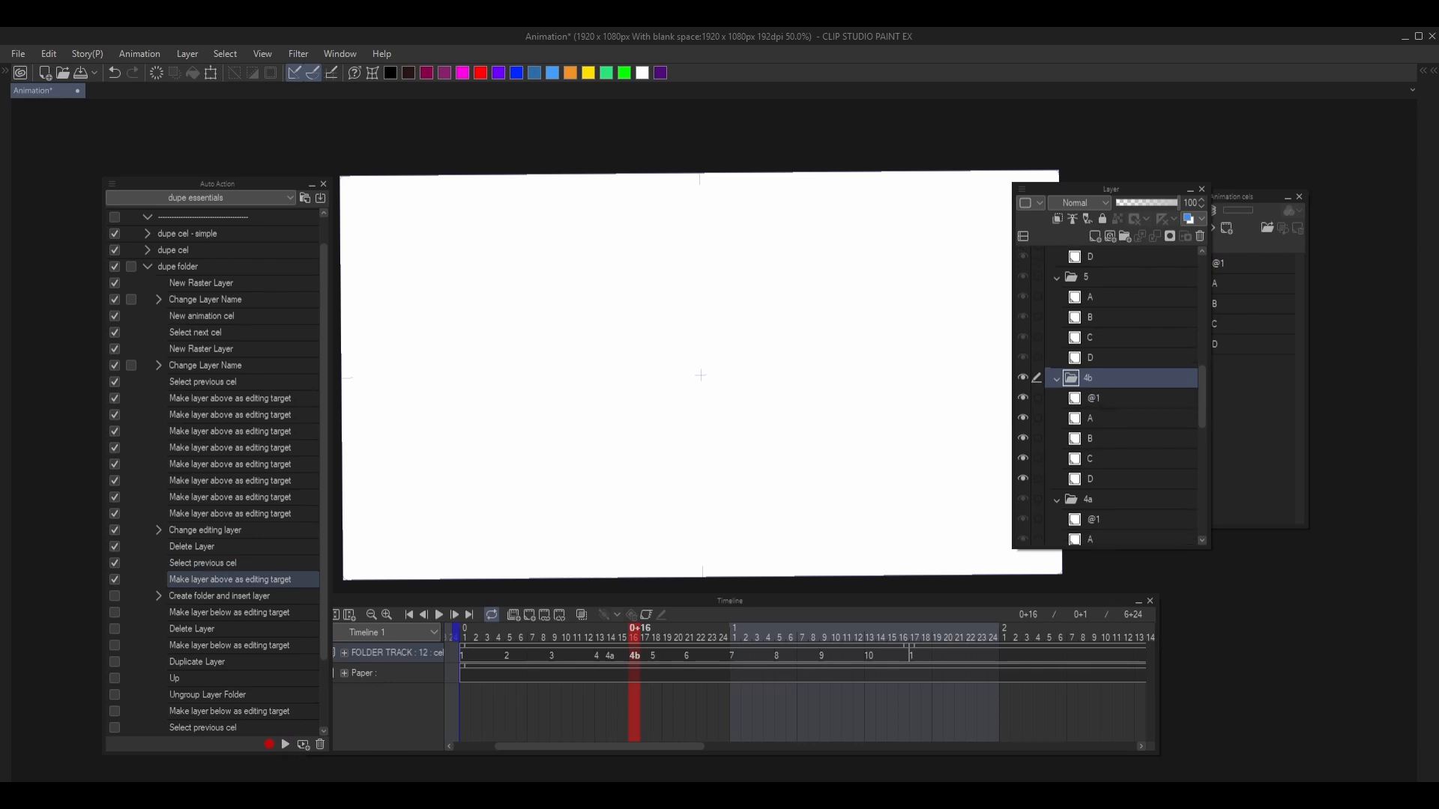
left_click(114, 596)
left_click(286, 744)
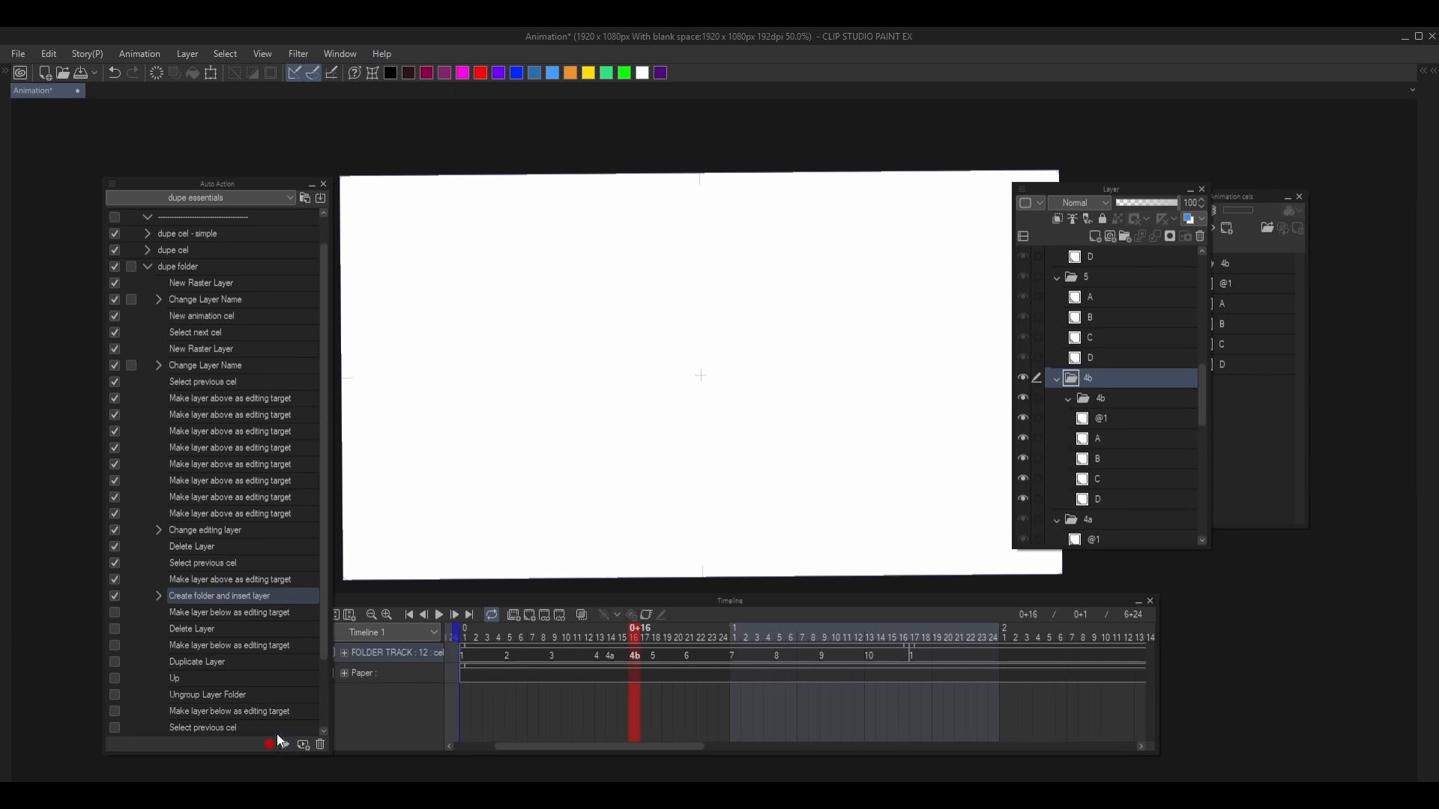
- Enable and run Make layer below as editing target and Delete Layer to remove the inner 4b folder
left_click(229, 618)
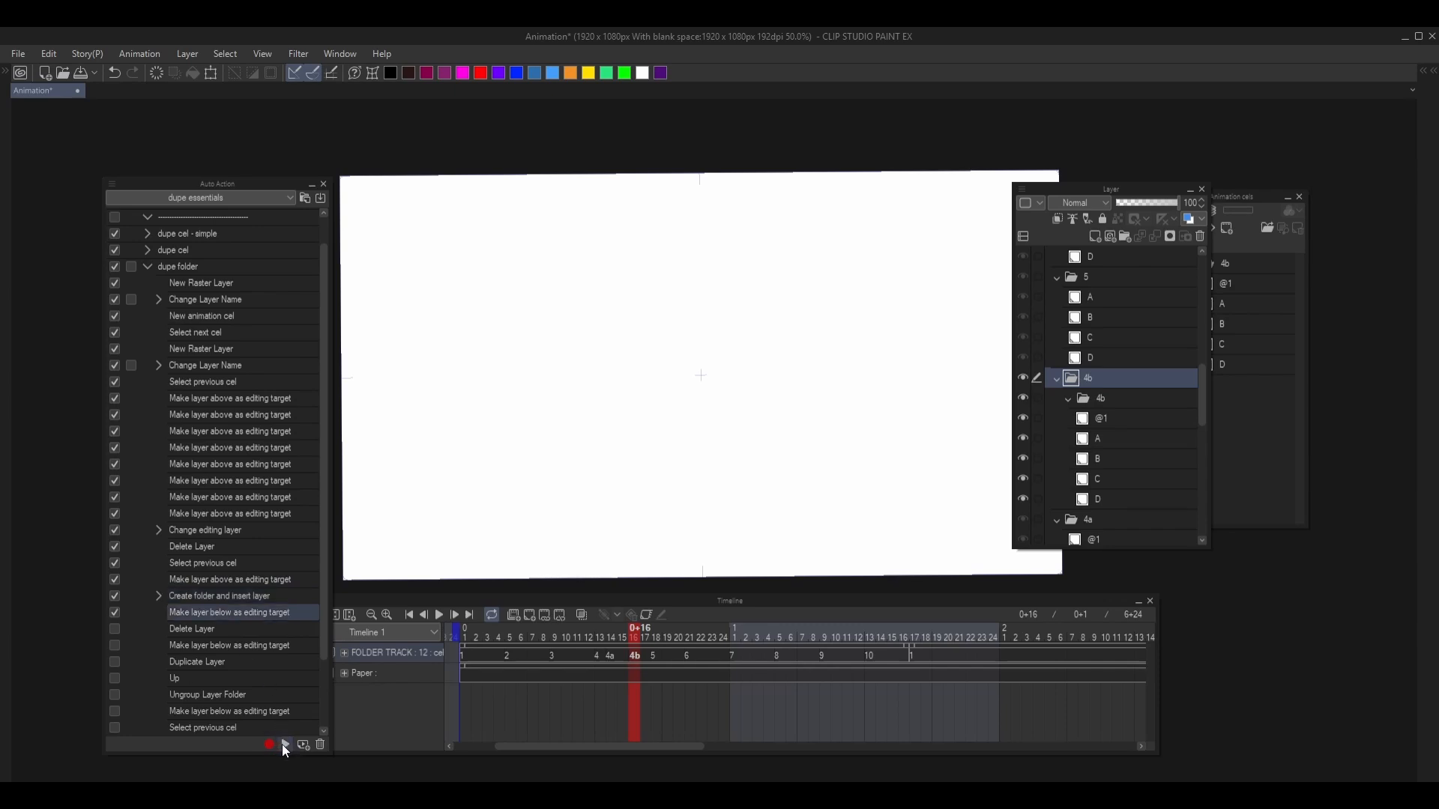
left_click(285, 745)
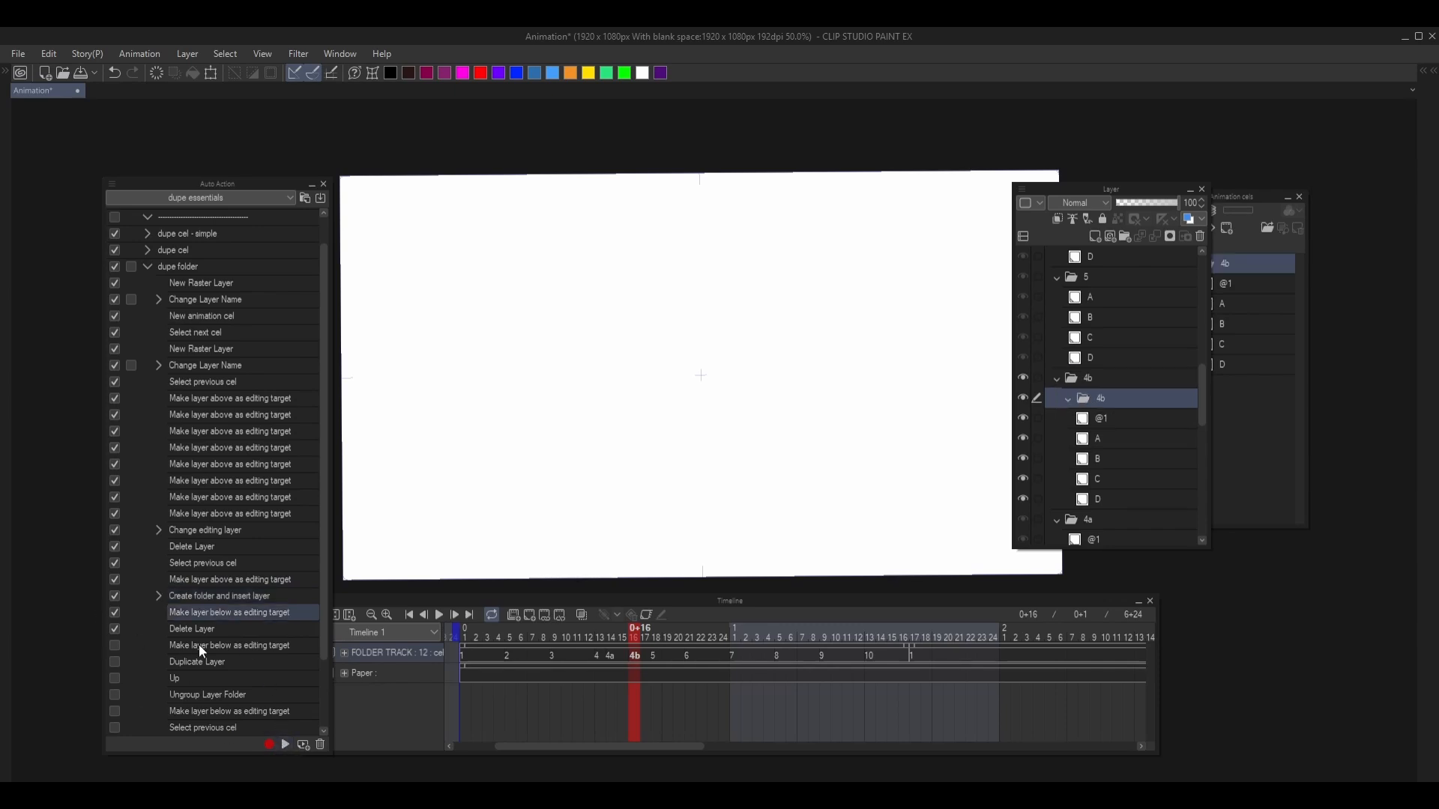
left_click(207, 634)
left_click(285, 744)
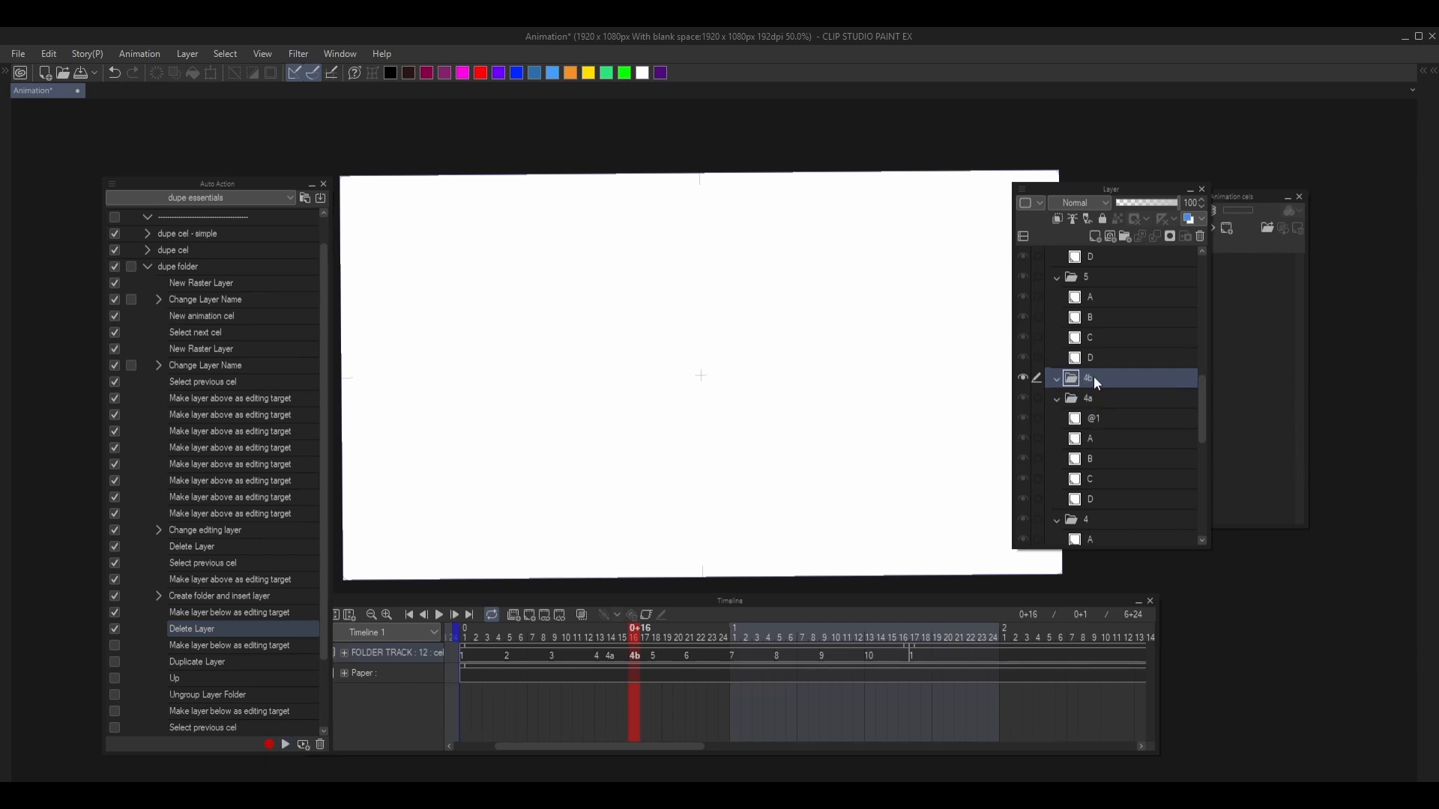
- Enable and run Make layer below as editing target to reach folder 4a, and run Duplicate Layer on it
scroll(1096, 382, "down", 1)
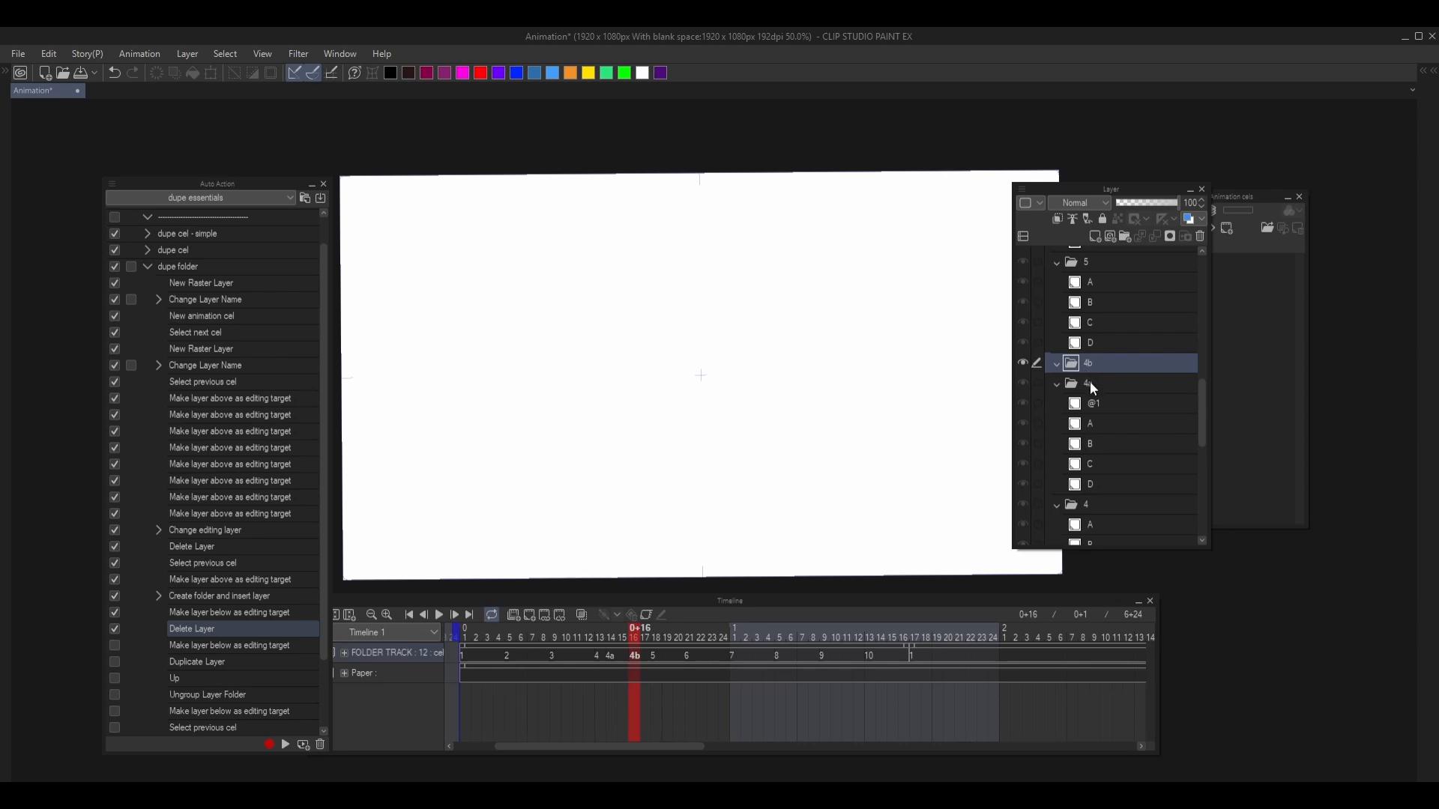
left_click(114, 645)
left_click(184, 649)
left_click(285, 744)
left_click(113, 662)
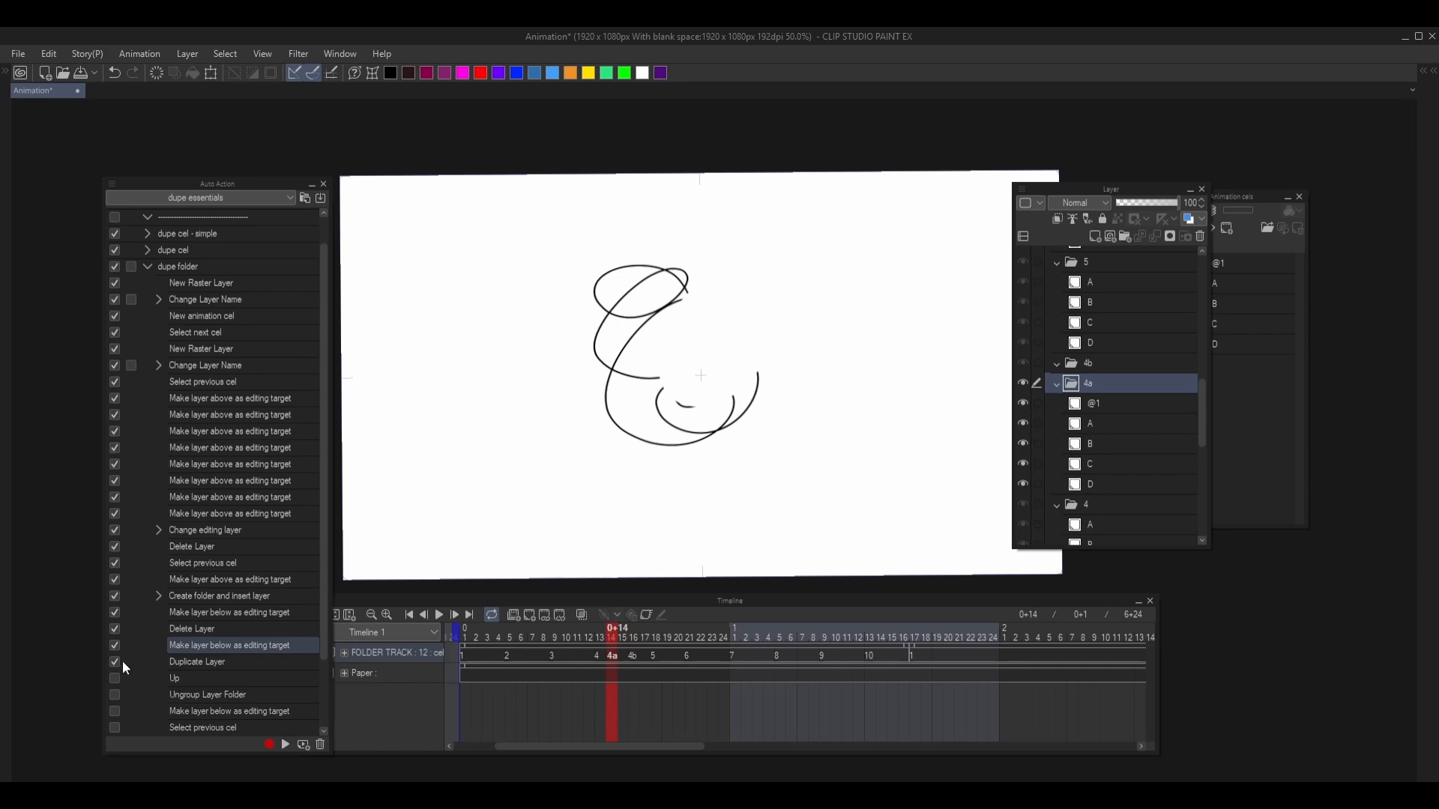
left_click(217, 662)
- Enable and run Up to move the duplicated 4a folder into 4b, and run Ungroup Layer Folder on it
left_click(115, 678)
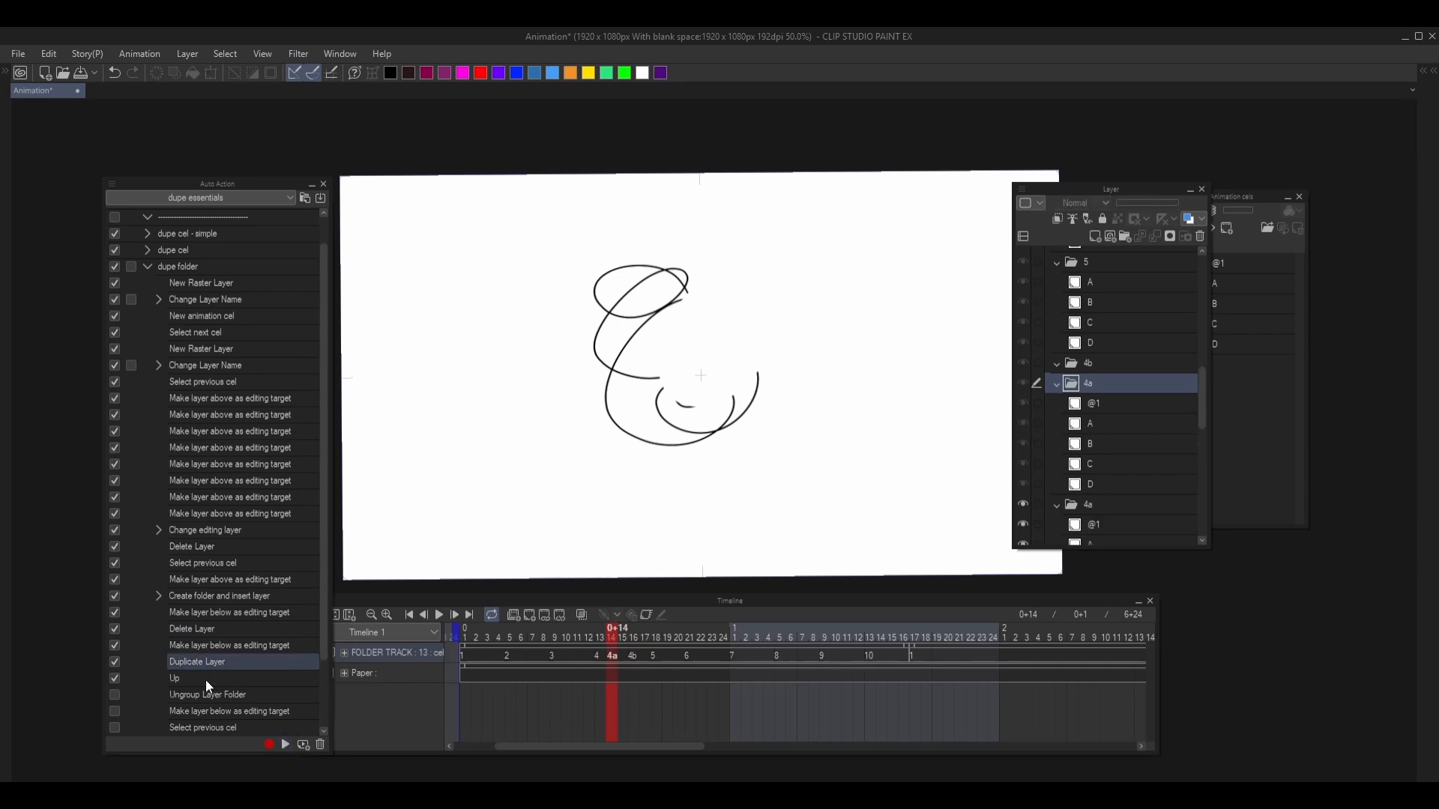
left_click(205, 678)
left_click(286, 744)
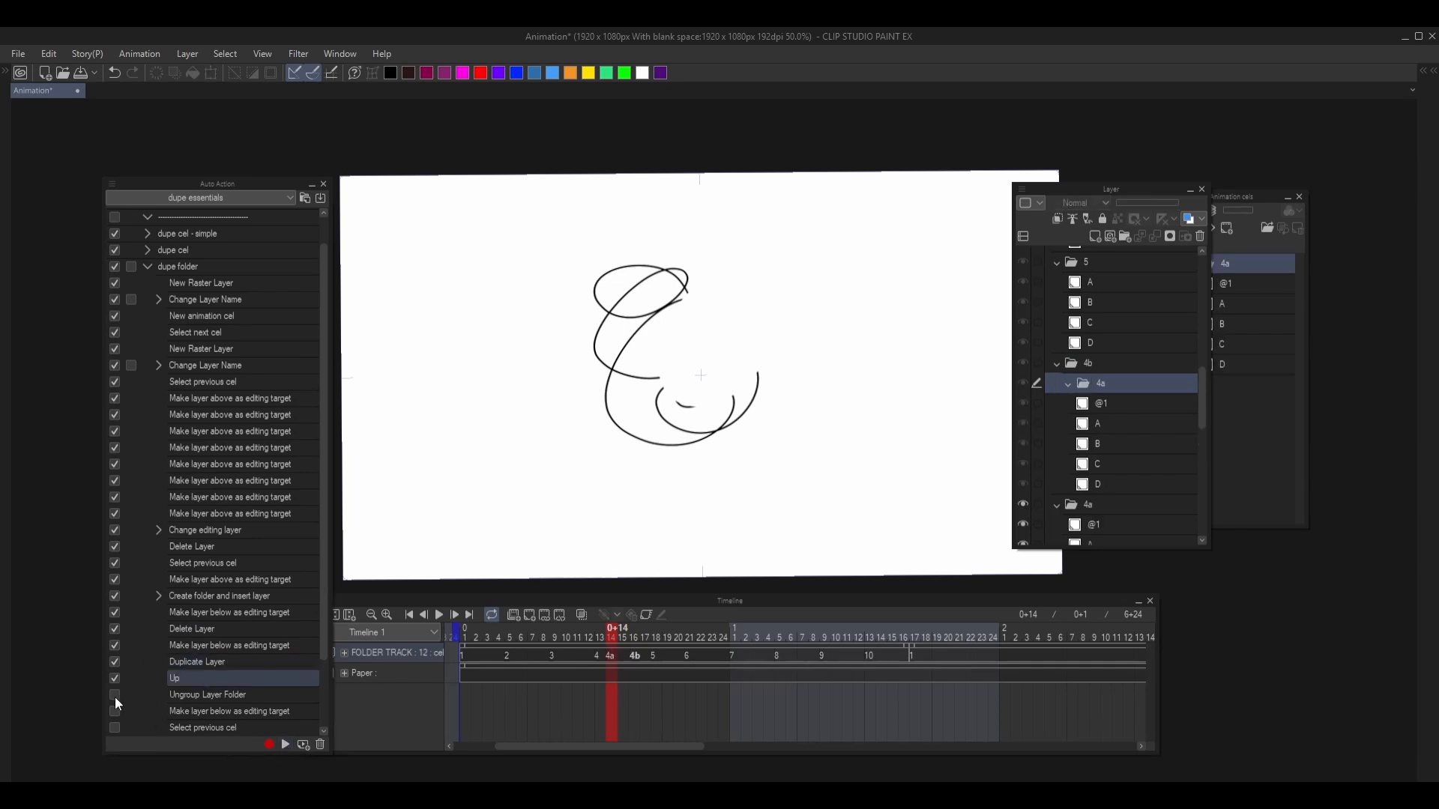
left_click(115, 696)
left_click(220, 697)
left_click(286, 744)
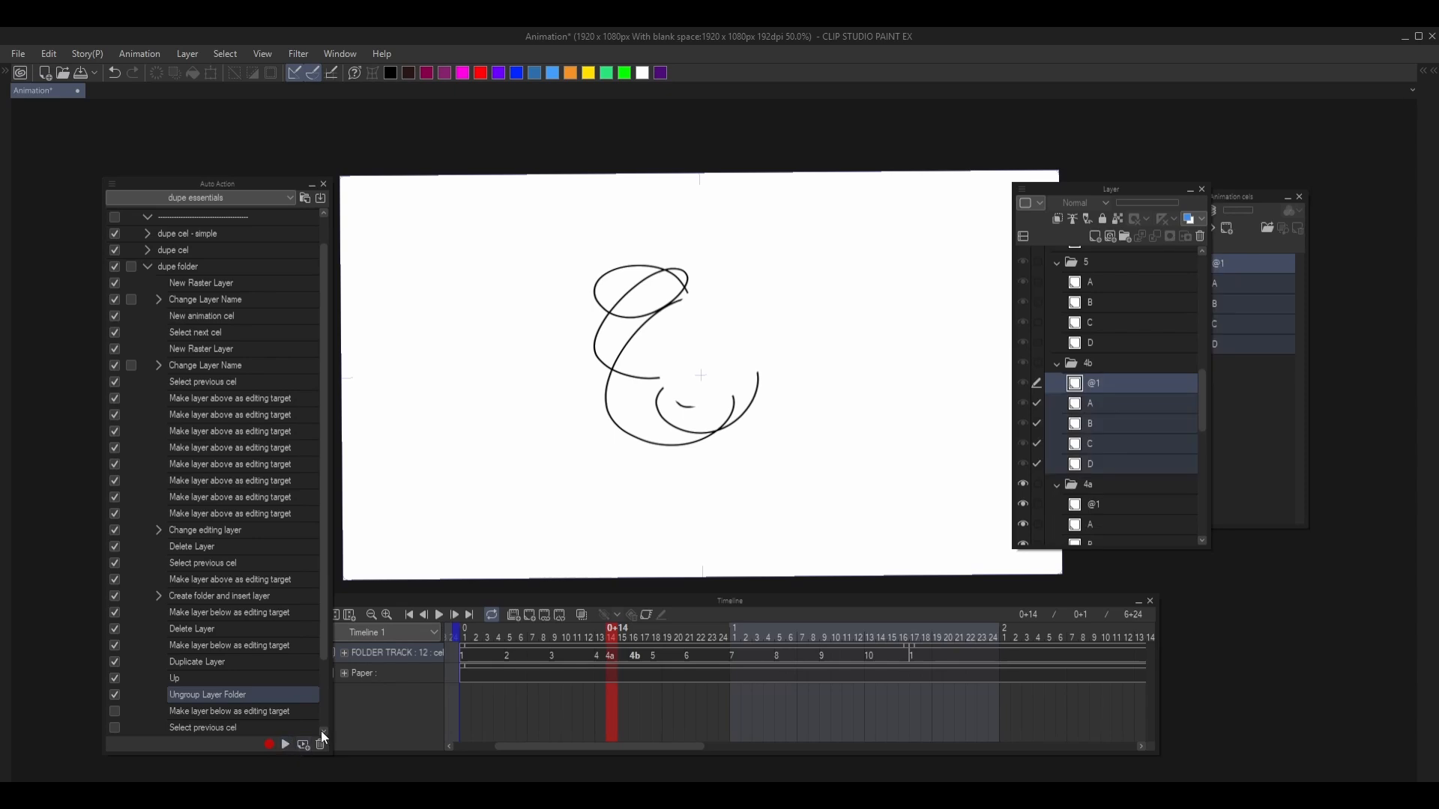
- Enable and run Make layer below as editing target and Select previous cel to go from cel 4b to layer @1 in 4a
scroll(325, 600, "down", 2)
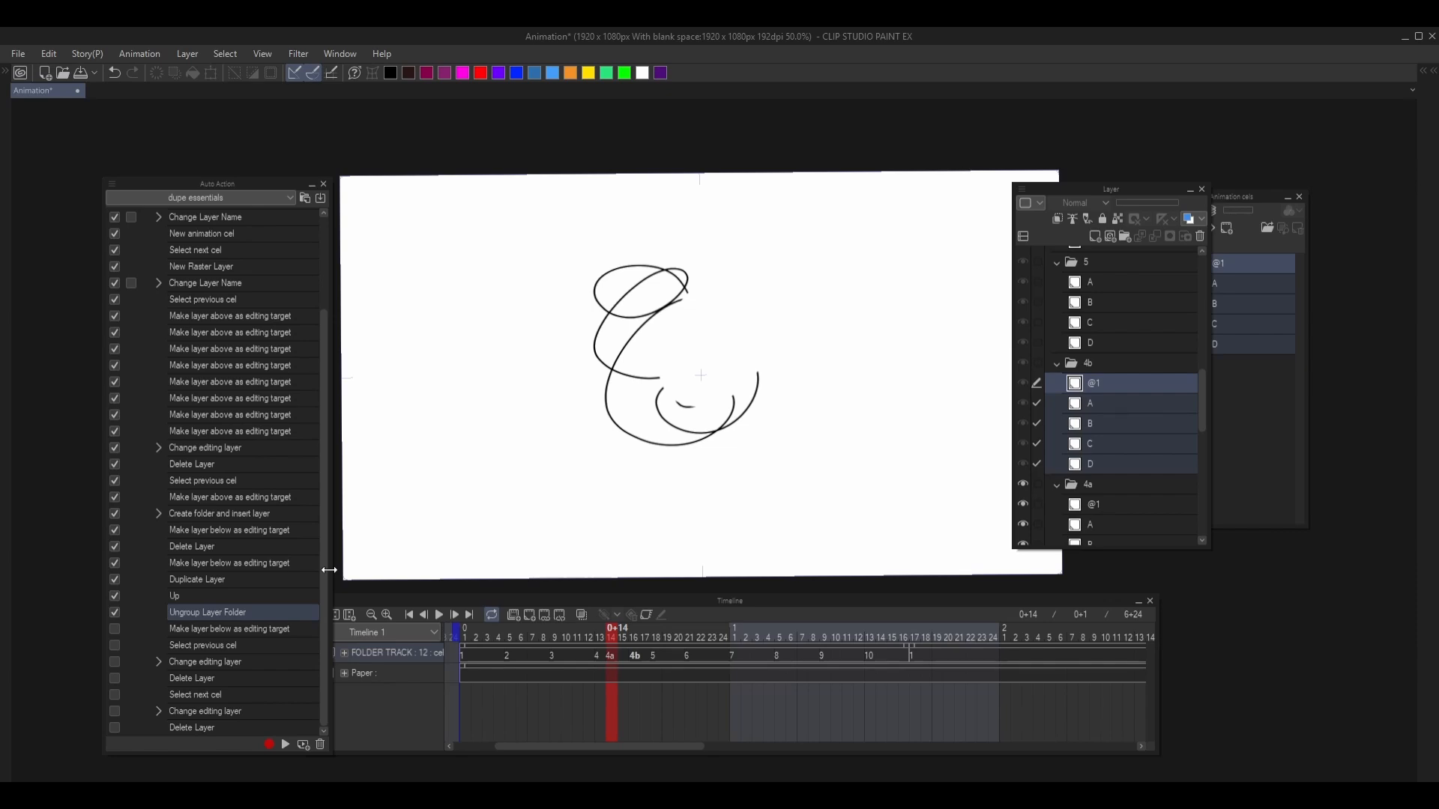
scroll(1107, 466, "down", 2)
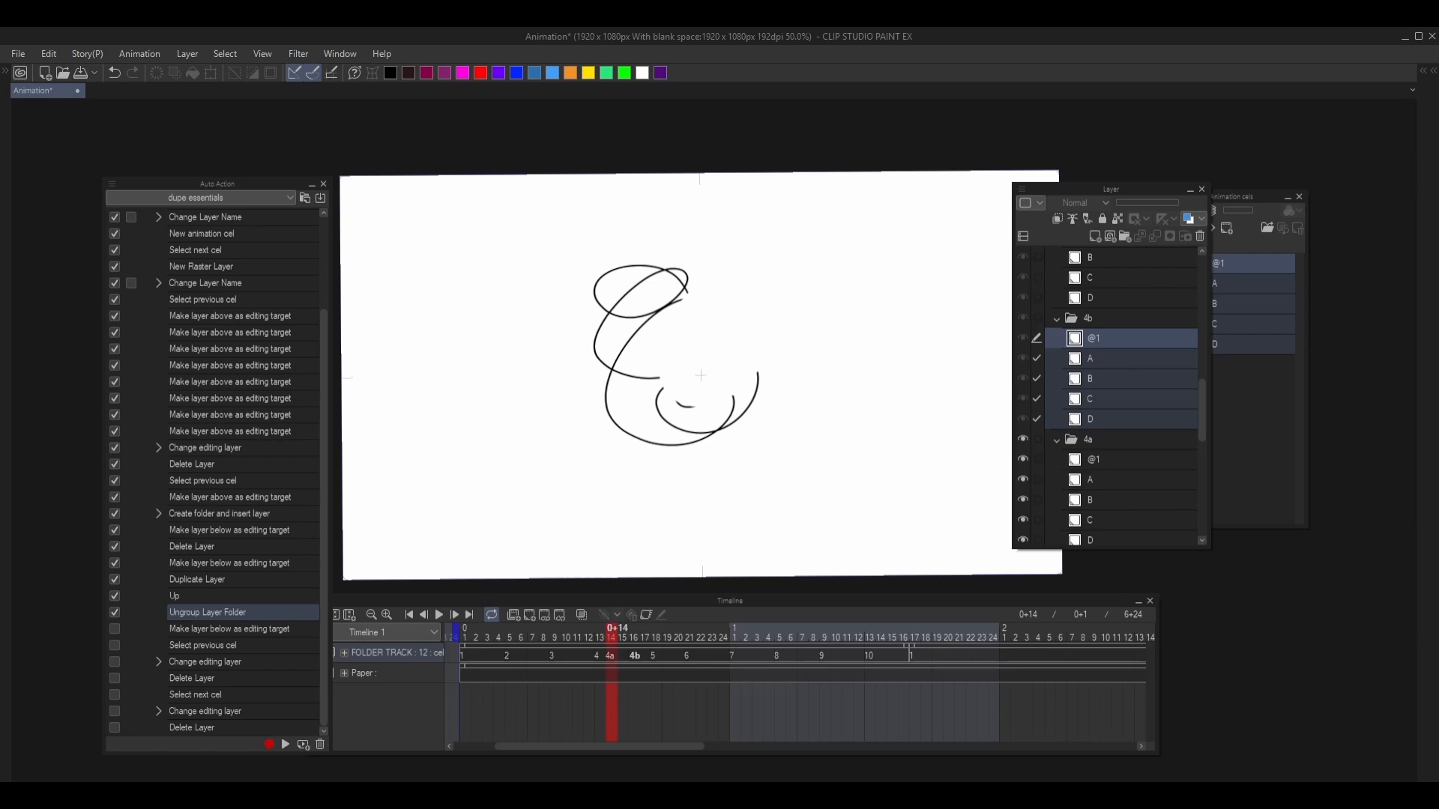
scroll(190, 278, "up", 3)
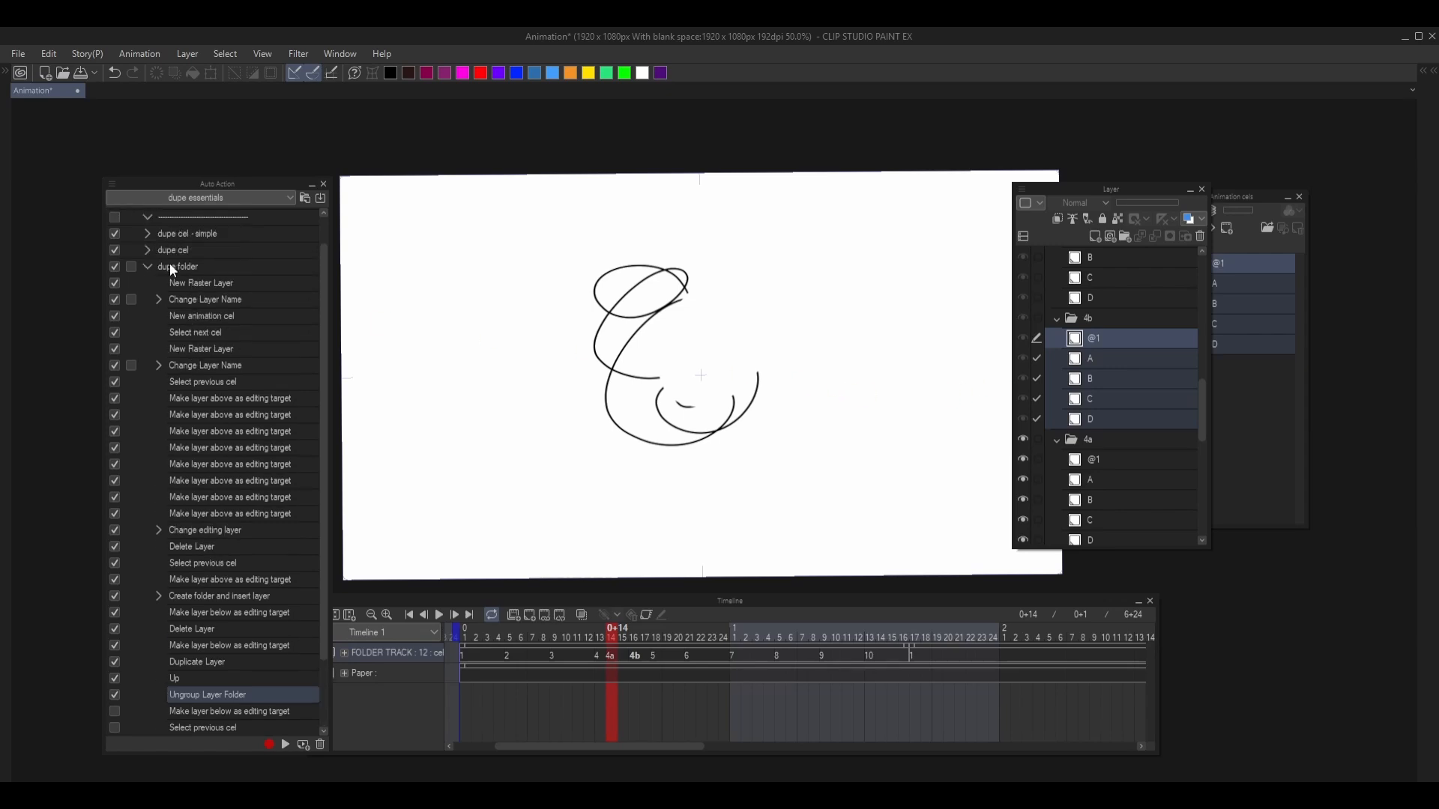
scroll(169, 263, "down", 3)
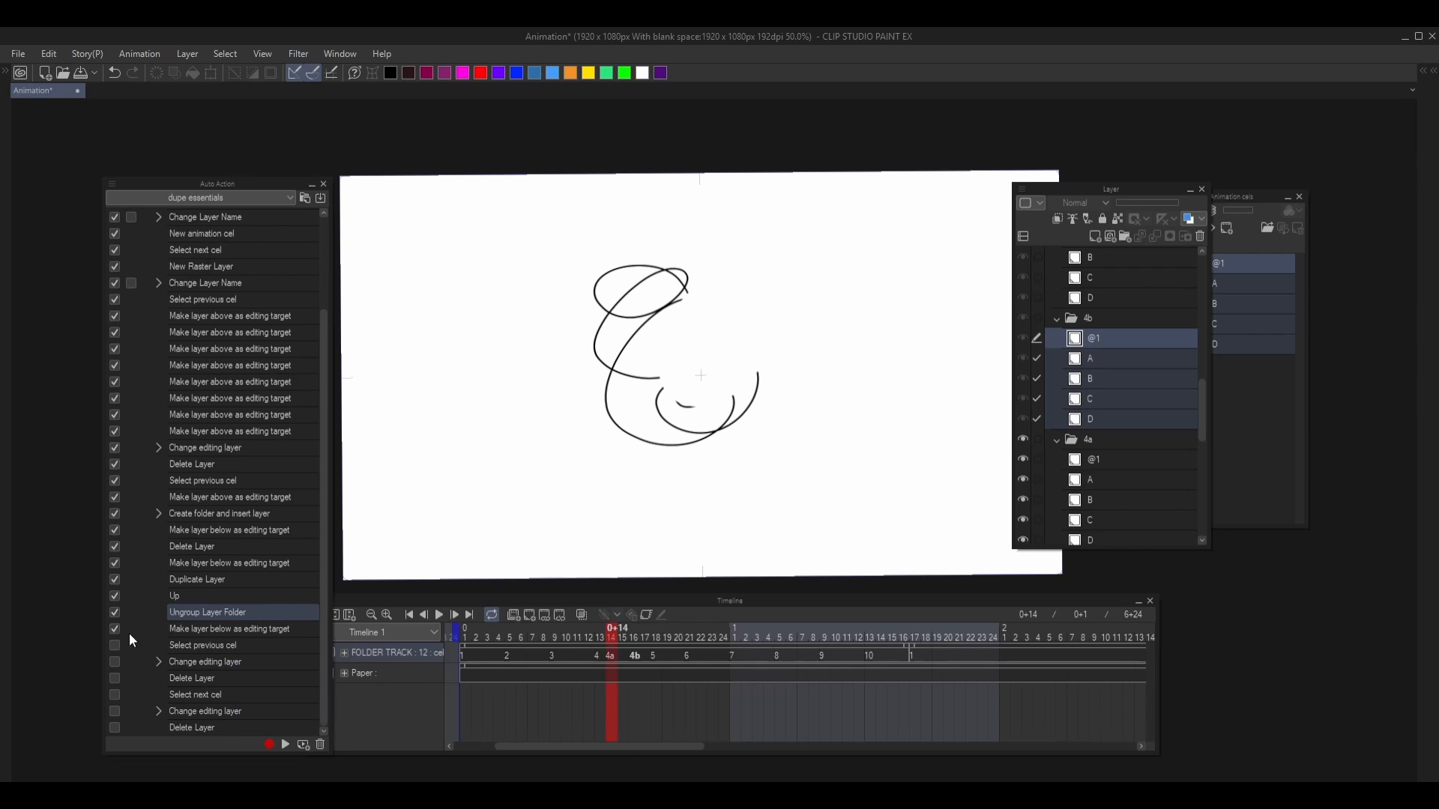
left_click(129, 632)
left_click(285, 745)
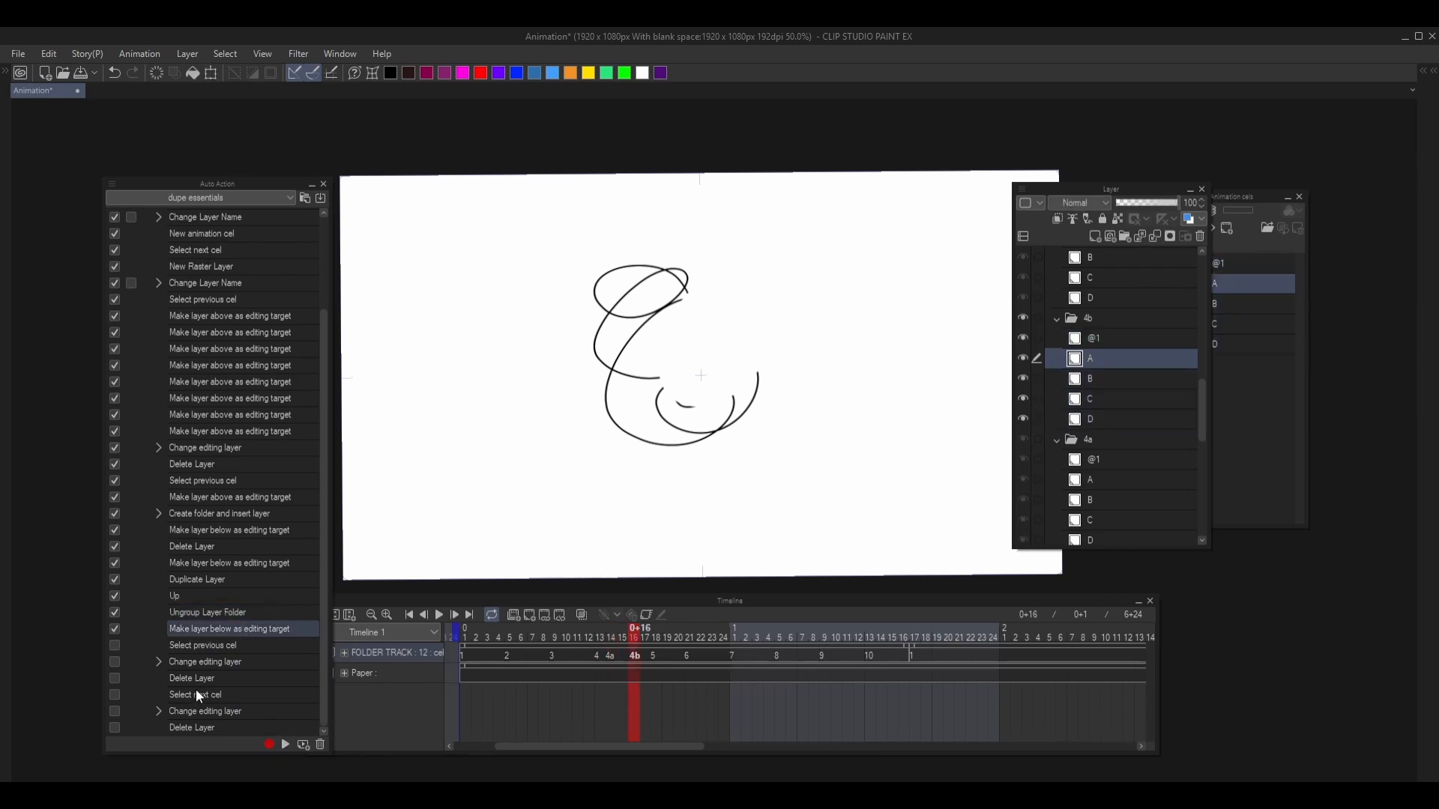
left_click(114, 645)
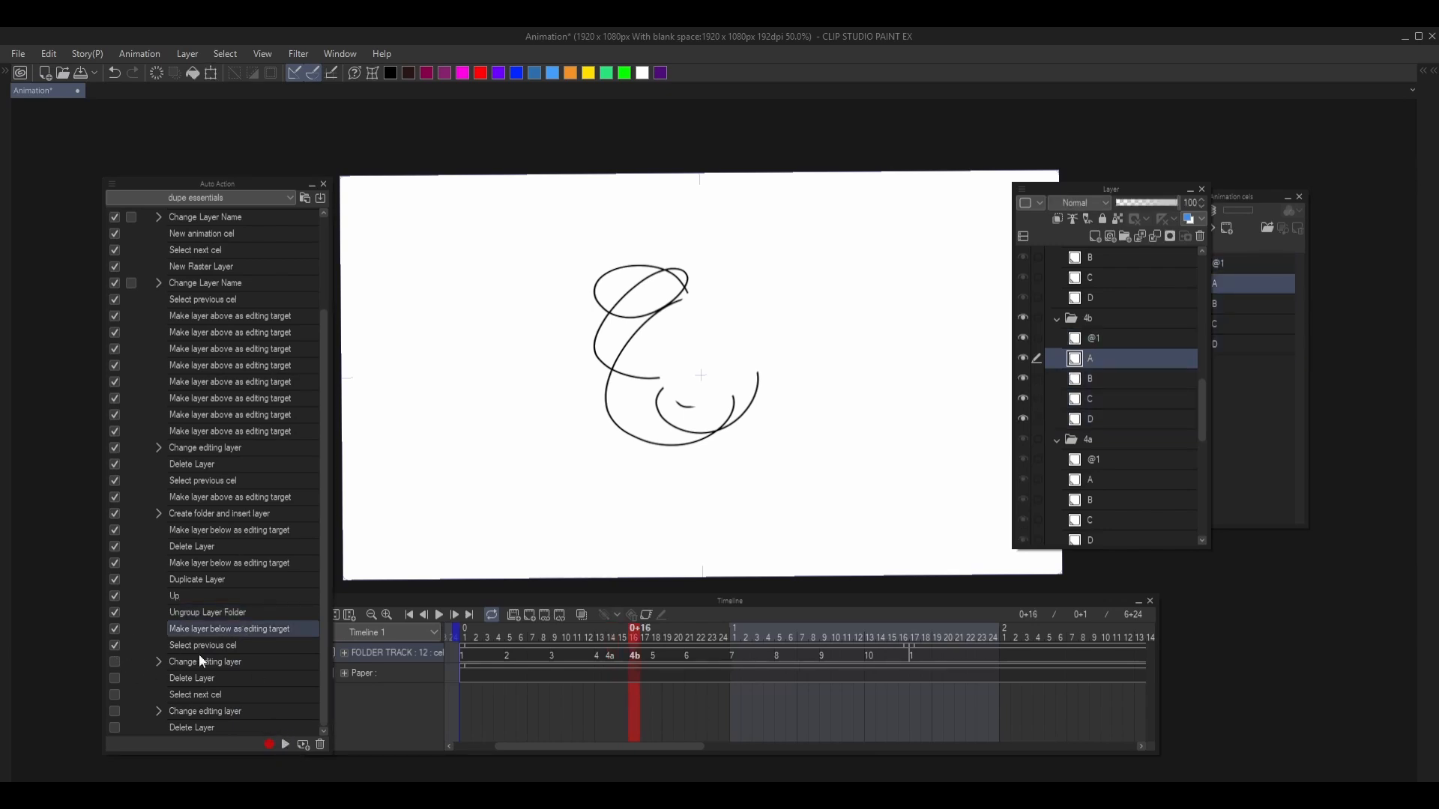
left_click(286, 745)
- Enable and run Change editing layer and Delete Layer to remove layer @1 from cel folder 4a
left_click(115, 662)
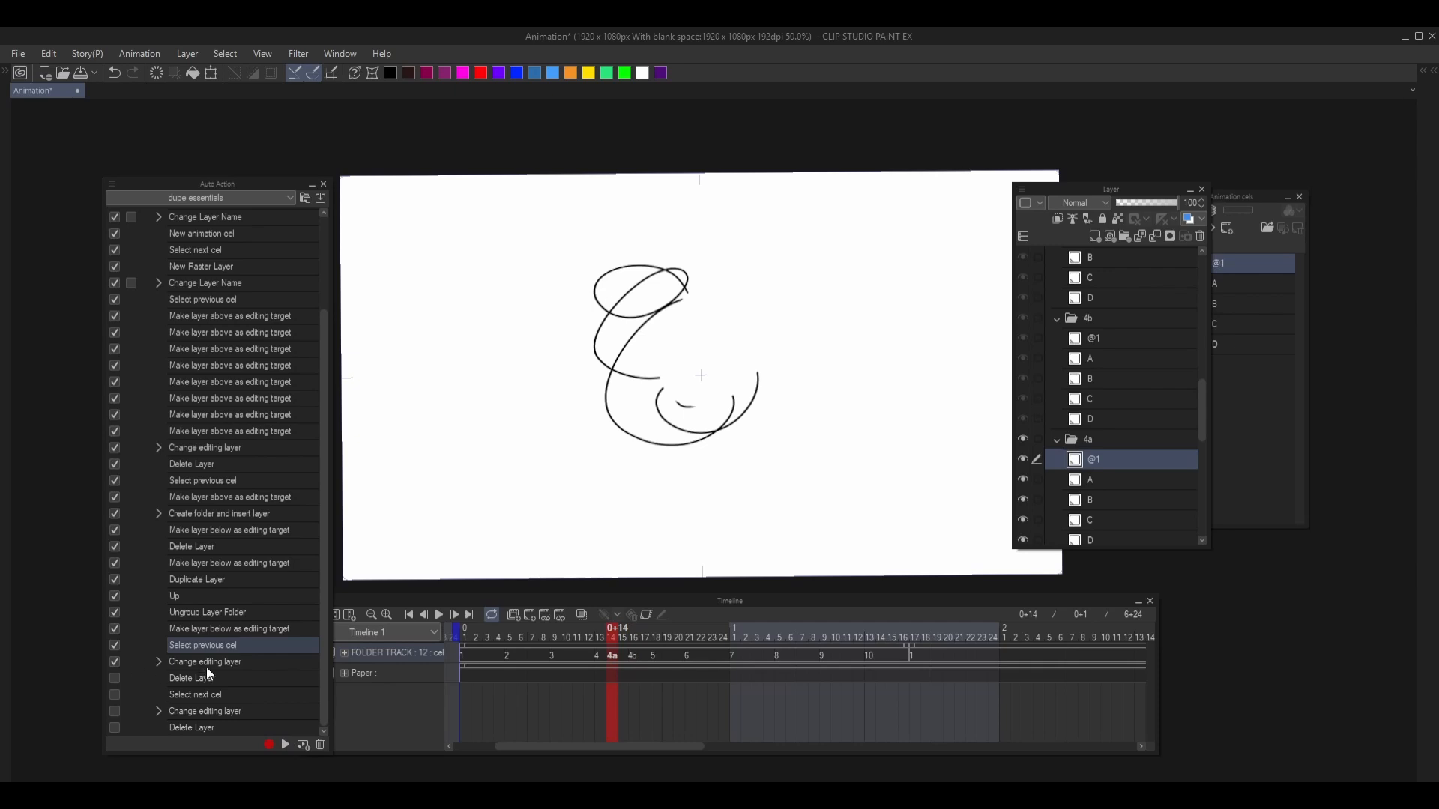
left_click(207, 666)
left_click(115, 679)
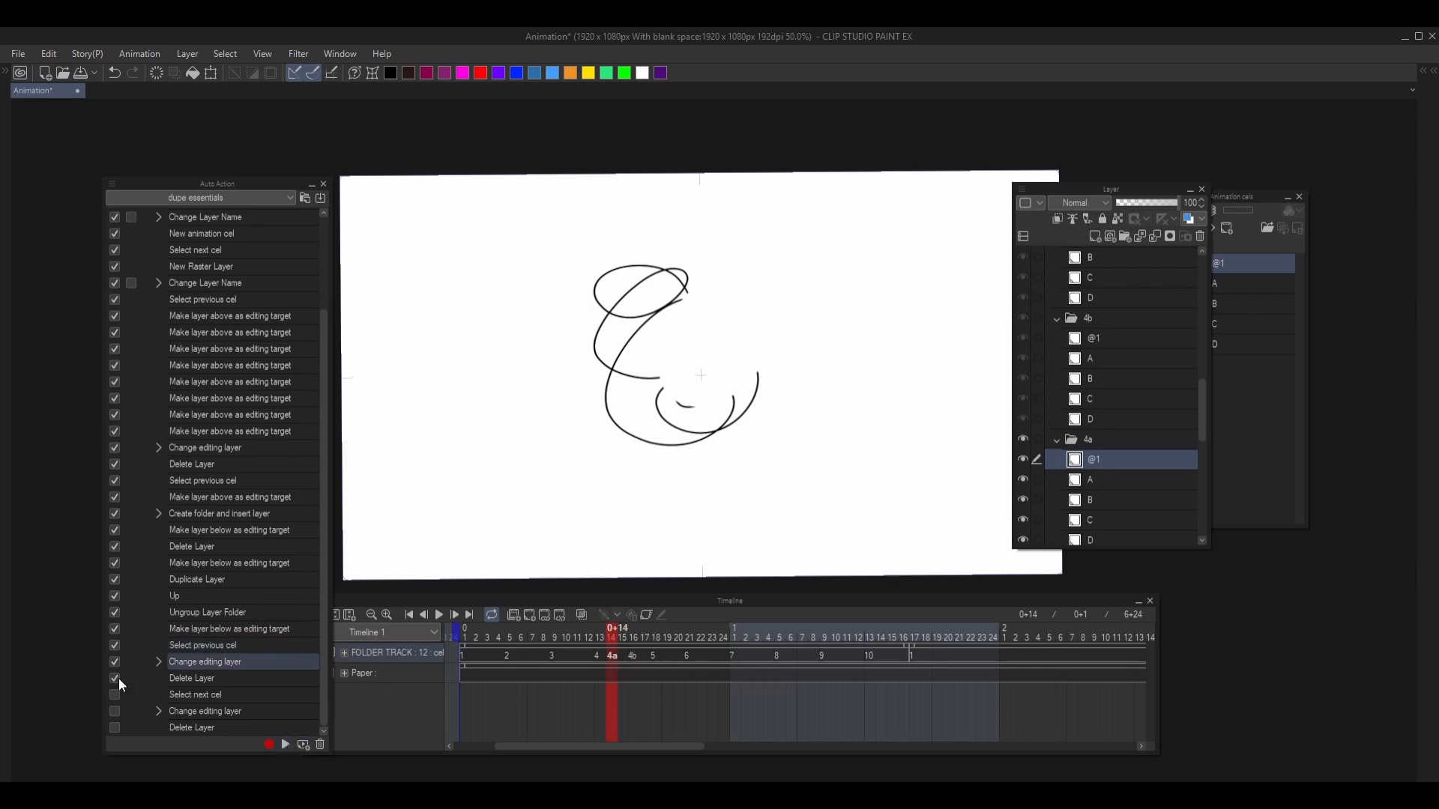
left_click(222, 678)
left_click(285, 745)
- Enable and run Select next cel, Change editing layer and Delete Layer to remove layer @1 from cel folder 4b
left_click(115, 694)
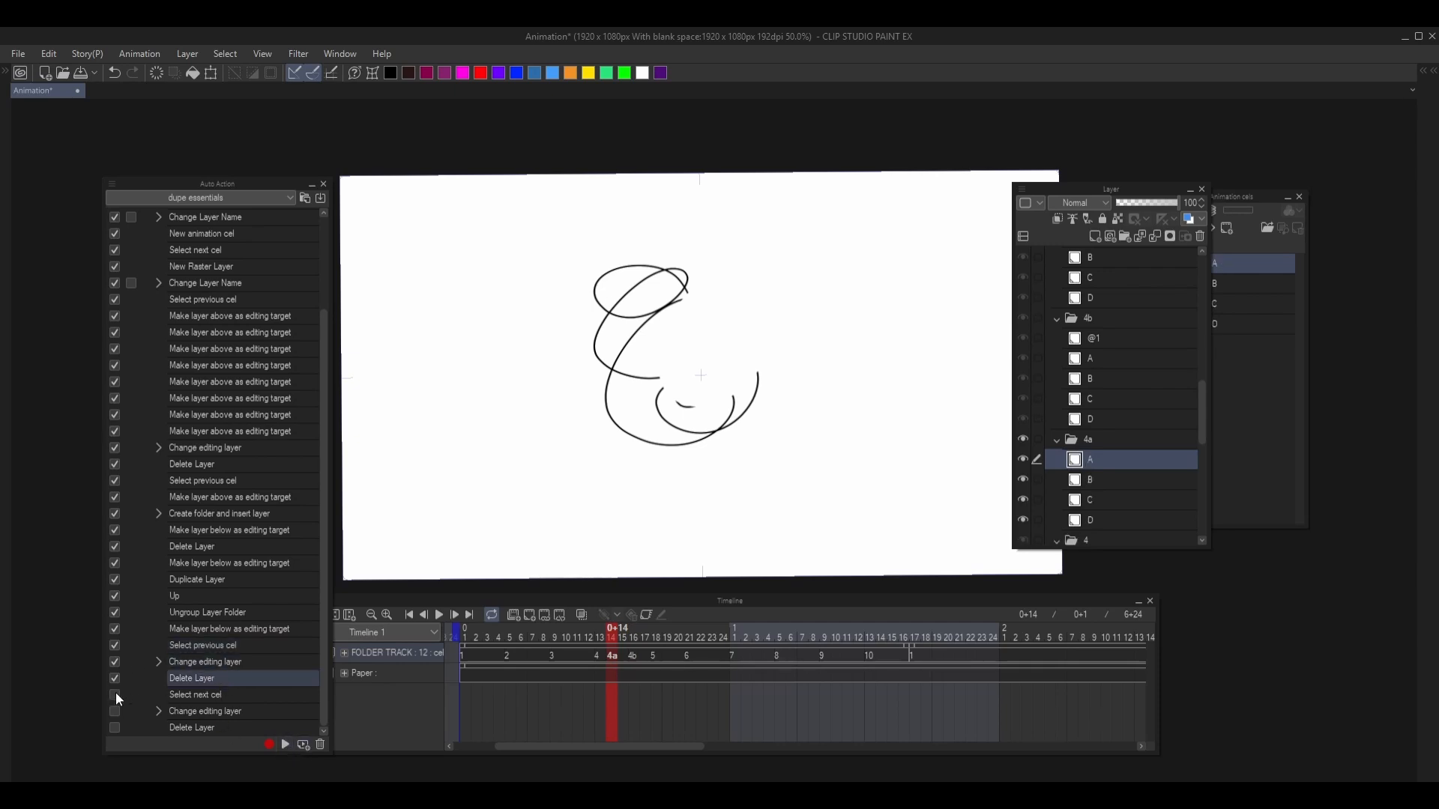
left_click(241, 708)
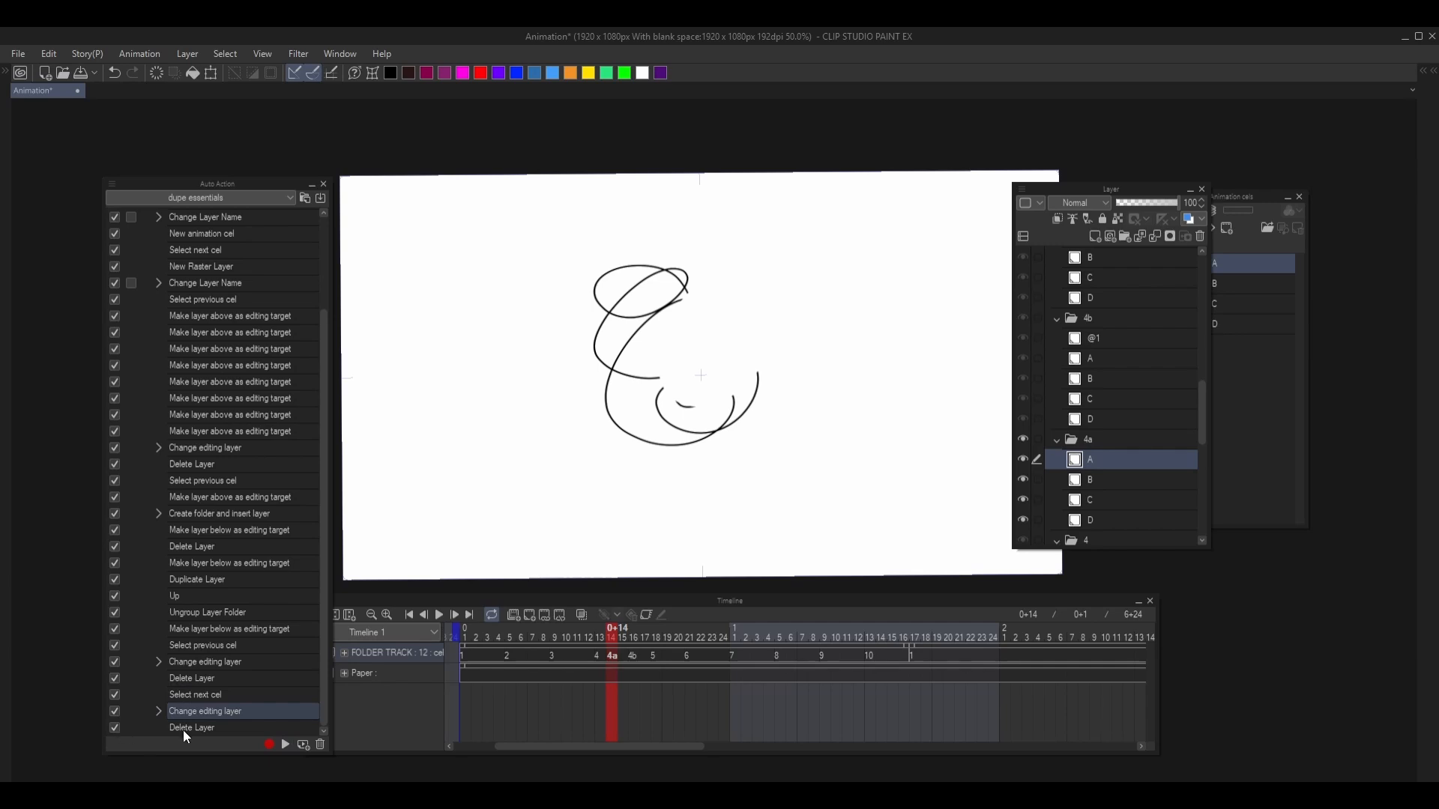
left_click(285, 745)
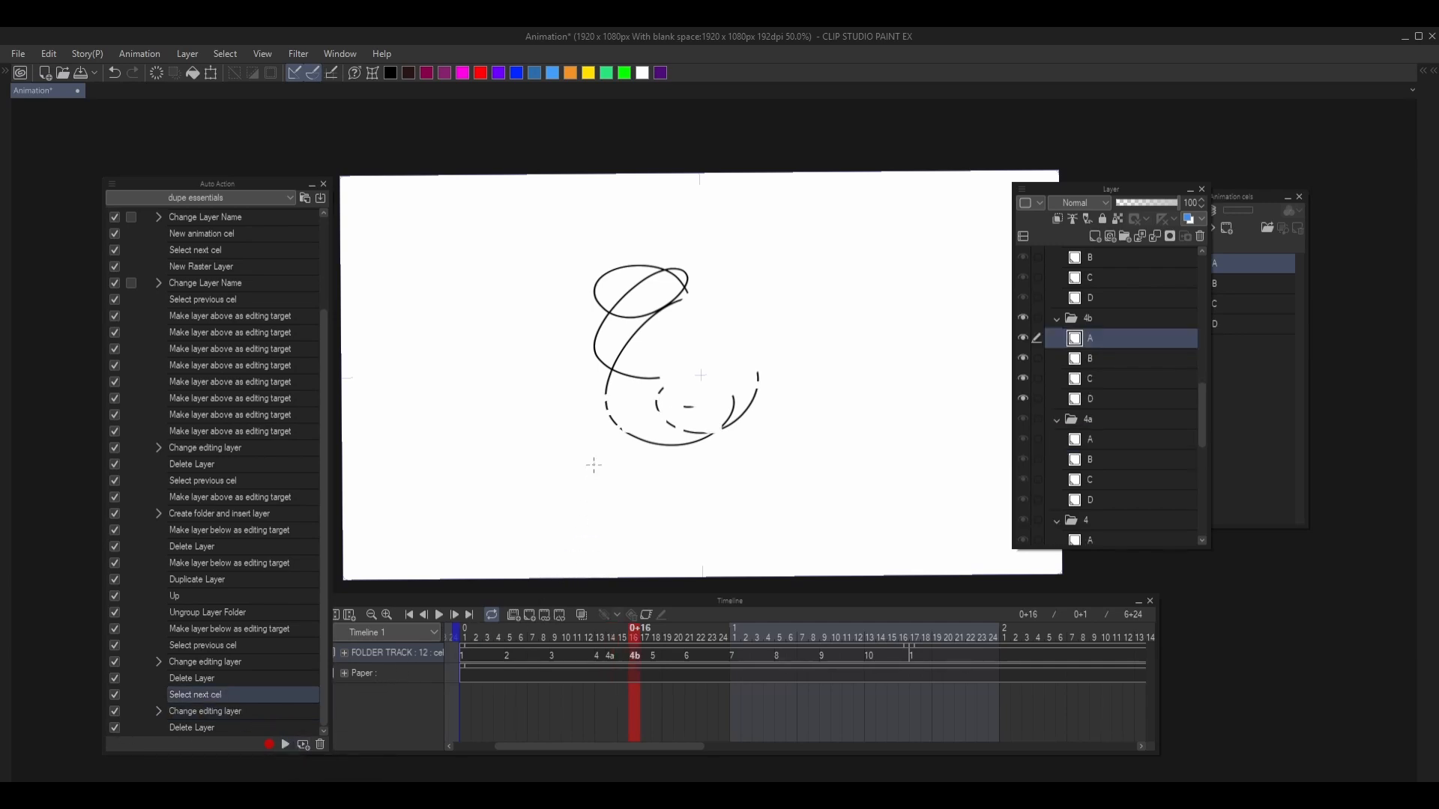
- Flip back and forth between cels 4a and 4b to compare them, and advance through cel 5 to cel 6
key("Left")
key("Right")
key("Left")
key("Right")
key("Left")
key("Right")
key("Right")
key("Right")
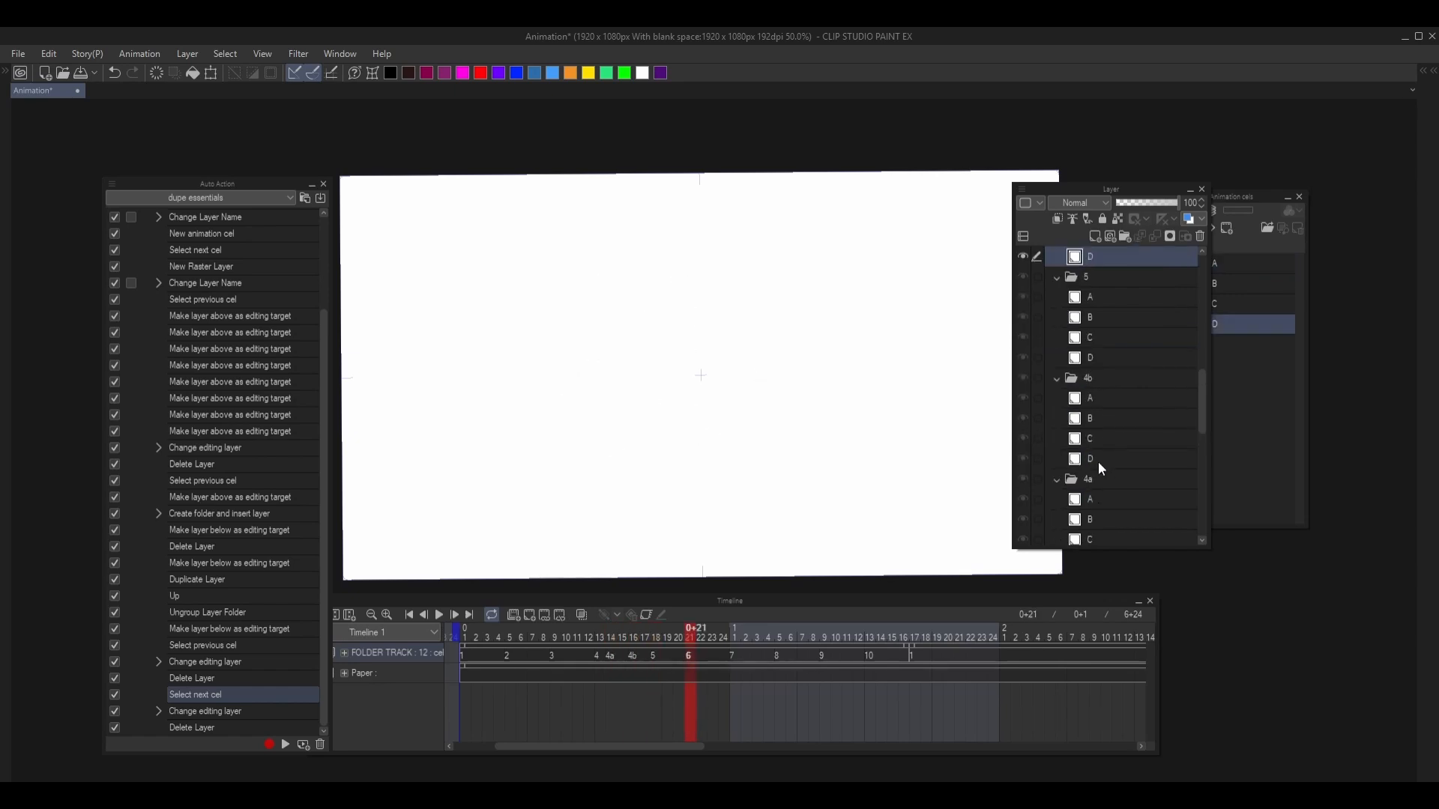
- Select layer C in cel folder 5 and draw a large looping freehand scribble on it
scroll(1088, 317, "up", 4)
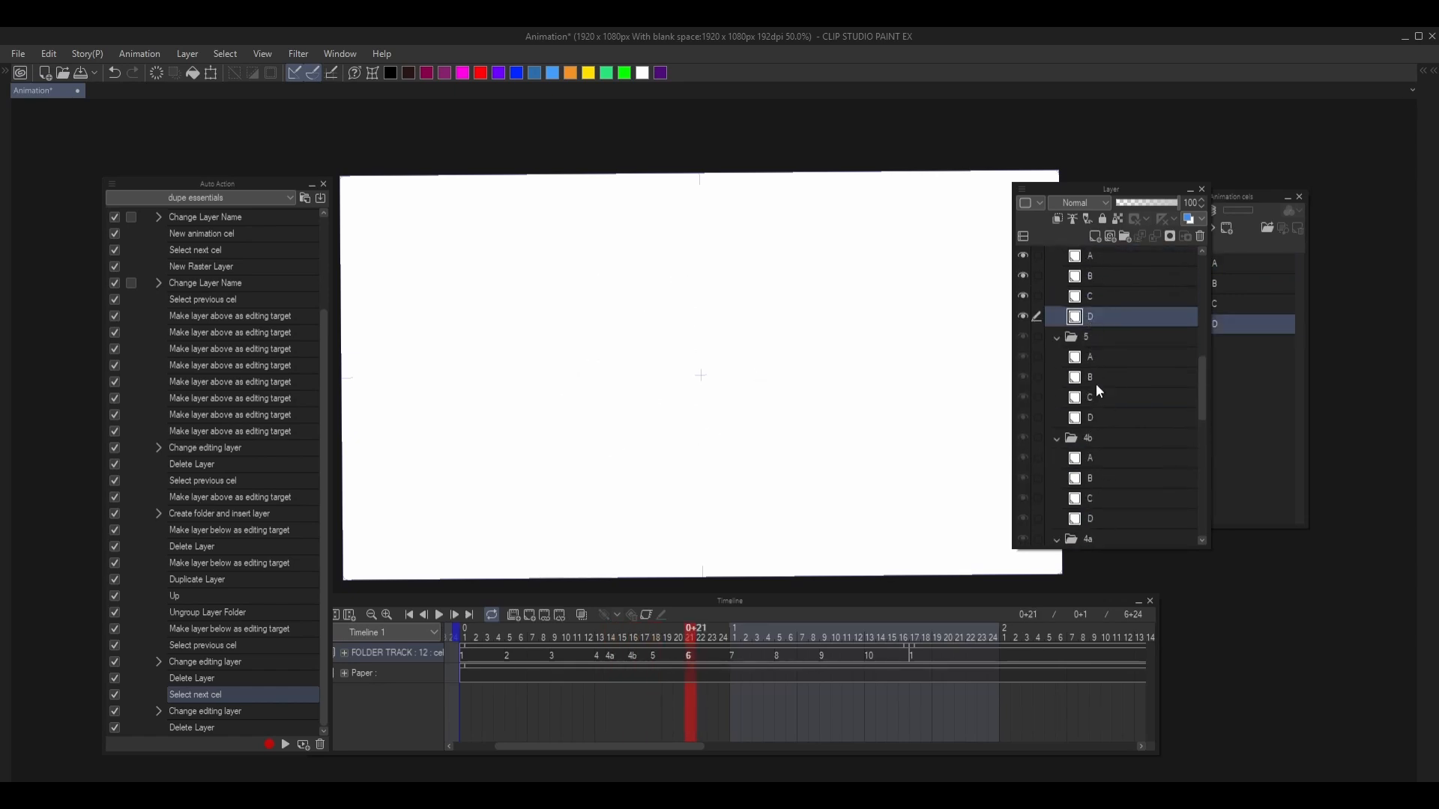
double_click(1095, 410)
left_click(1077, 319)
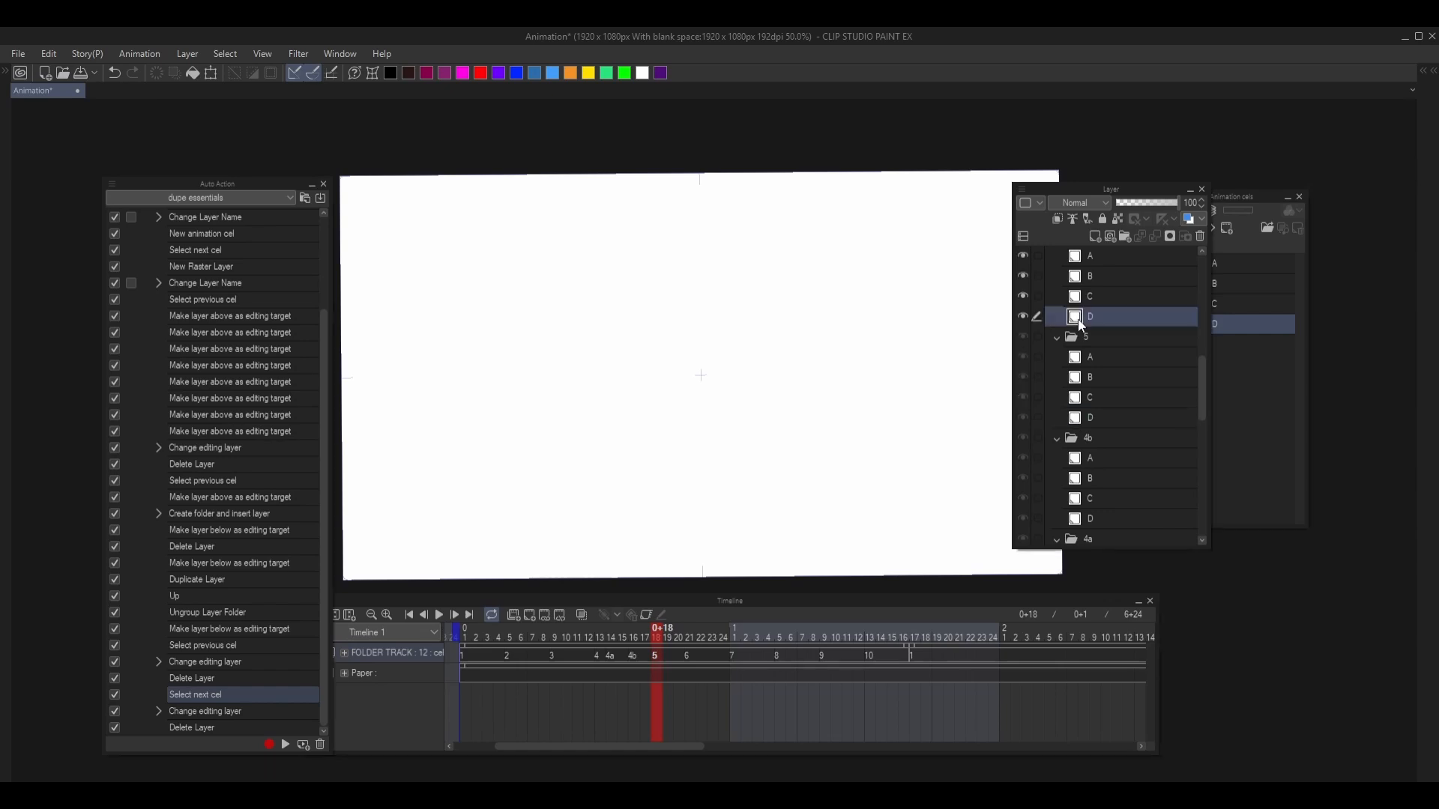
left_click(1084, 415)
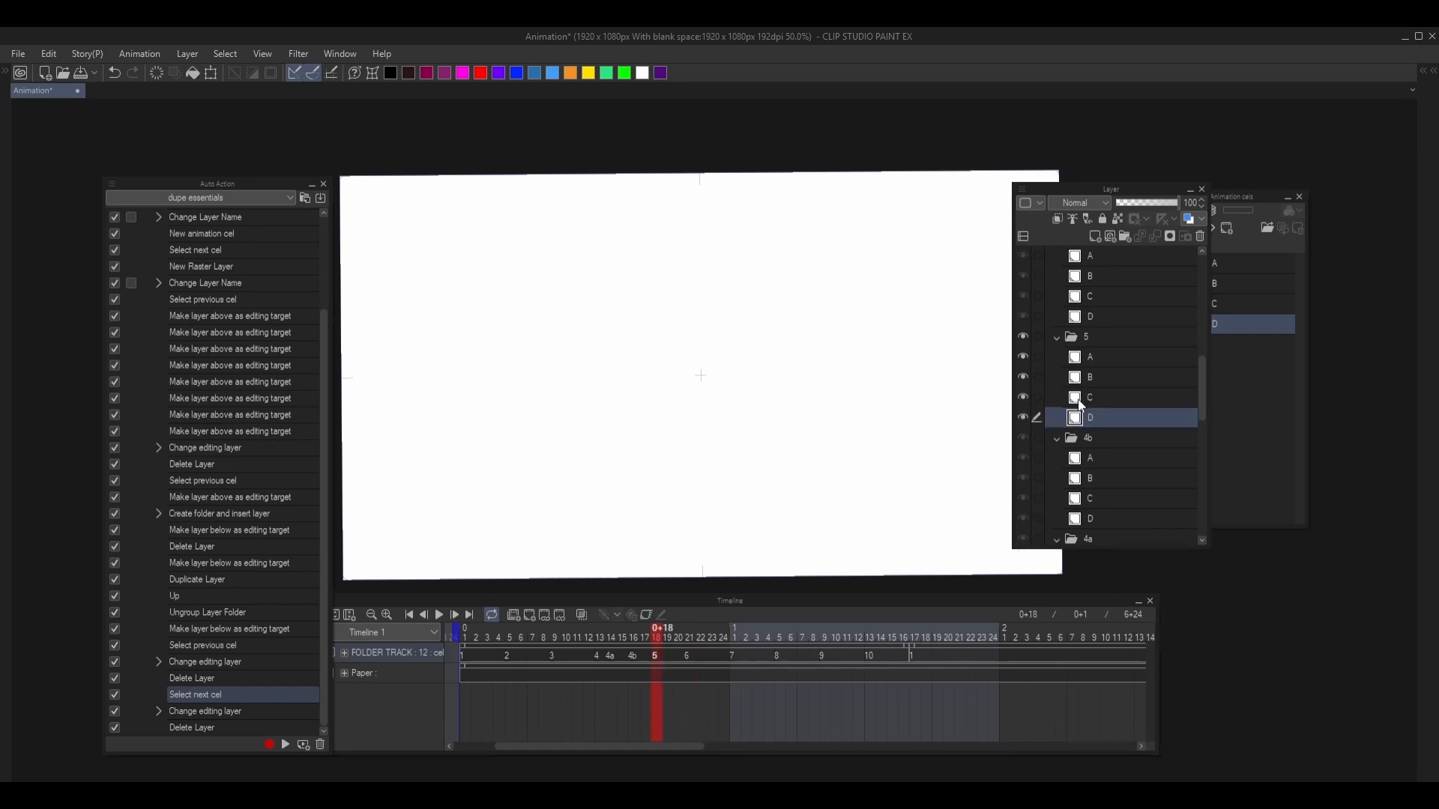
left_click(1080, 395)
mouse_move(705, 296)
left_mouse_down()
mouse_move(633, 296)
mouse_move(625, 405)
mouse_move(670, 349)
mouse_move(576, 341)
left_mouse_up()
- Switch the auto actions to button mode and run dupe folder to duplicate cel folder 5 as 5a
scroll(352, 280, "up", 1)
left_click(110, 185)
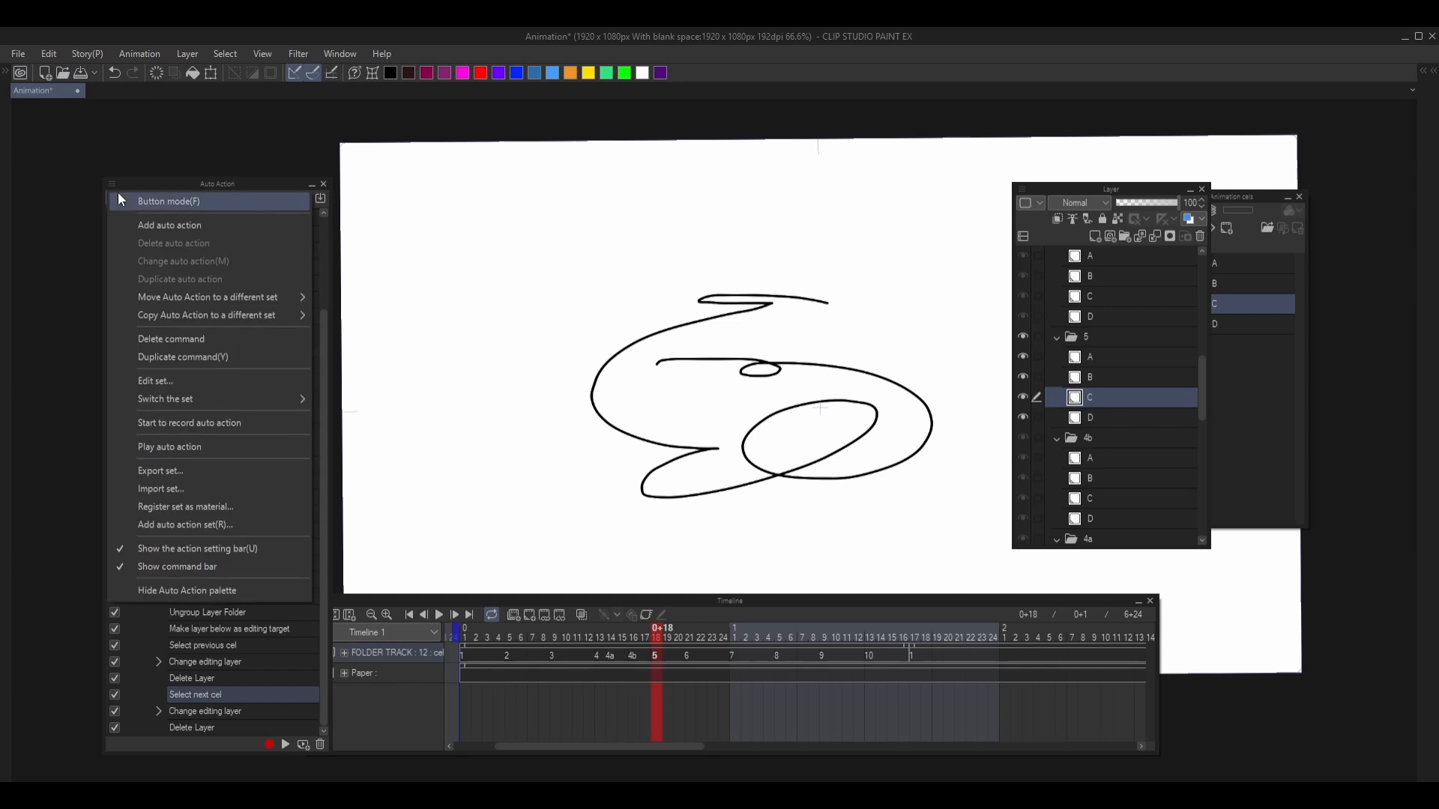
left_click(119, 192)
left_click(159, 308)
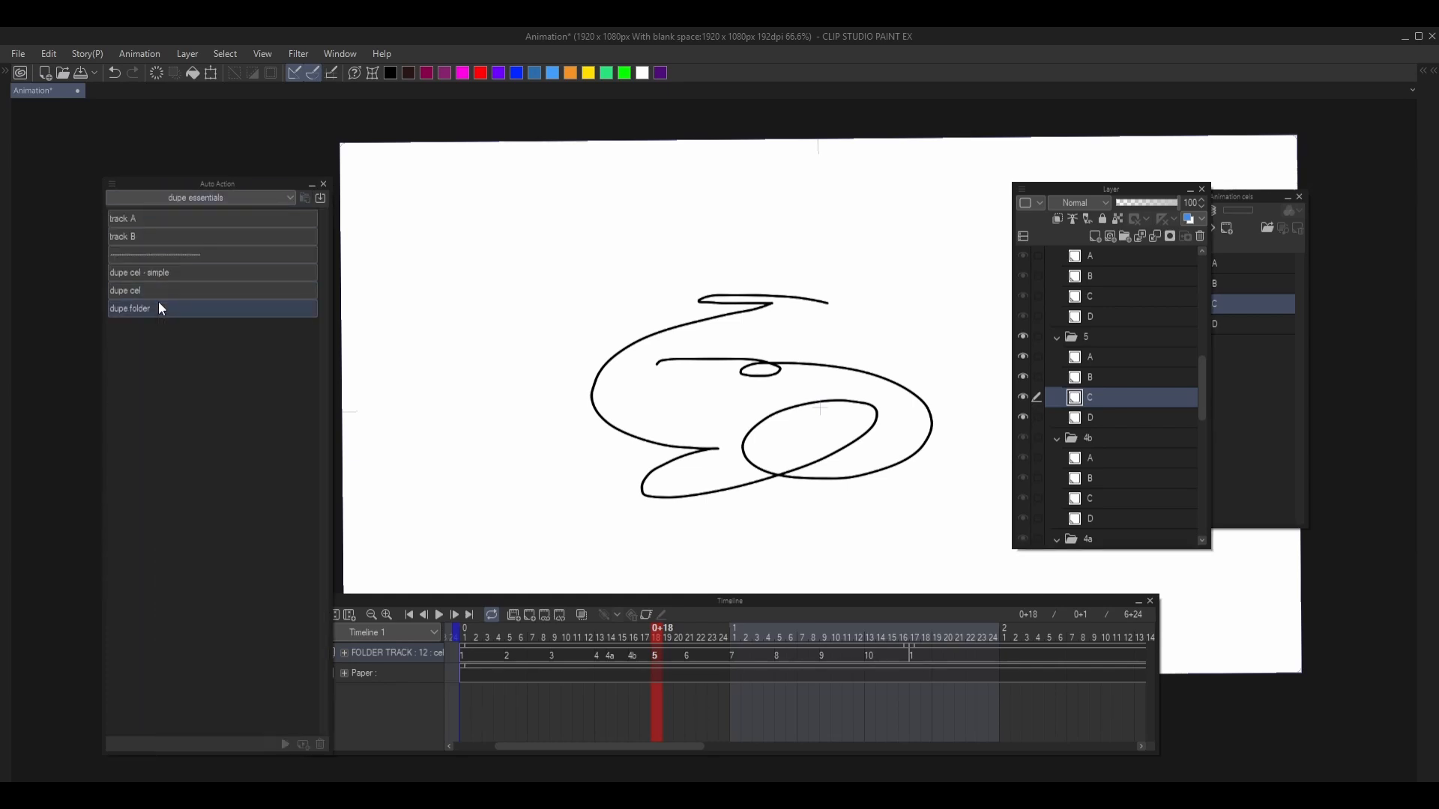
- Lasso a diagonal area across the middle of the scribble on layer C of 5a, delete its contents and deselect
scroll(867, 314, "up", 1)
left_click_drag(867, 314, 892, 306)
key("Delete")
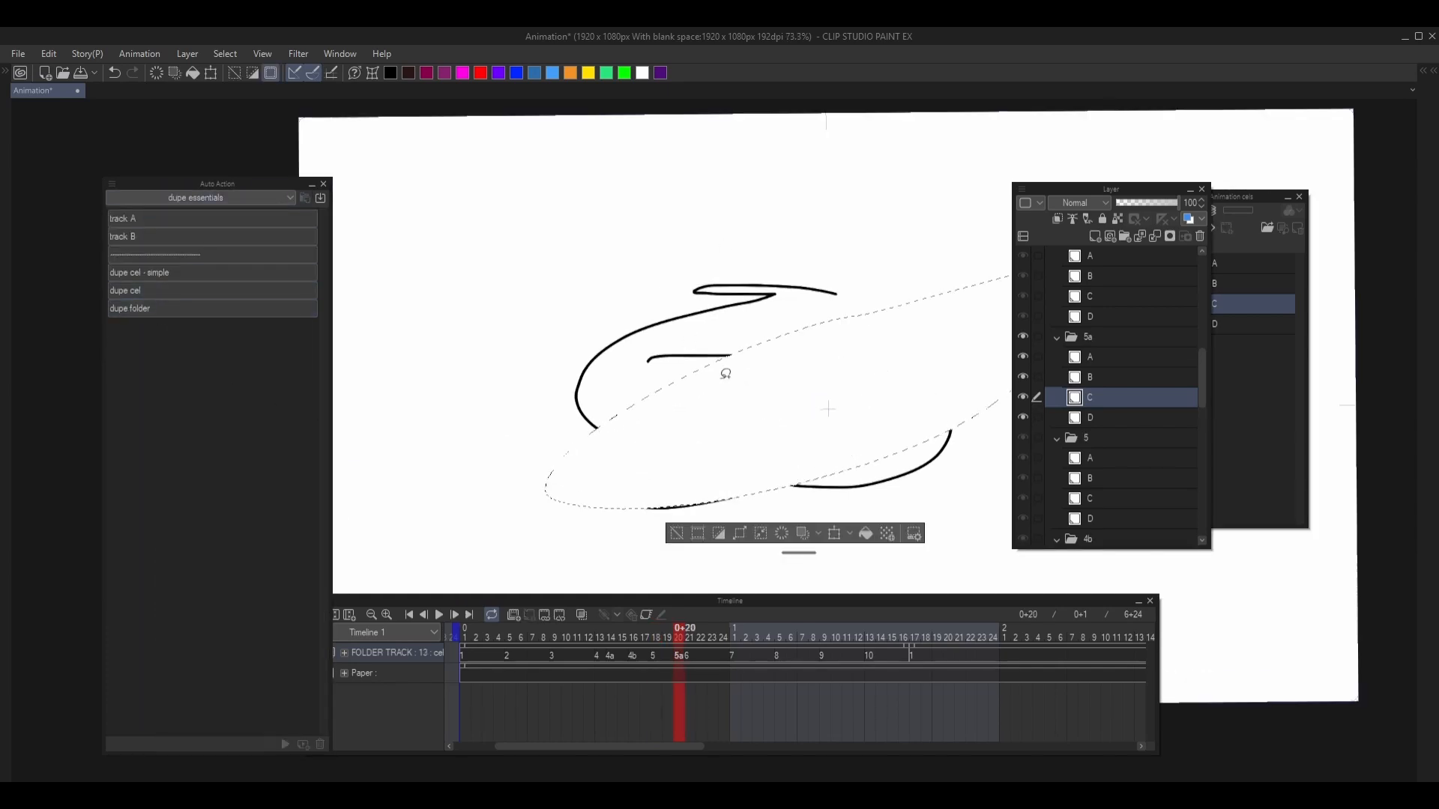
key("ctrl+d")
- Flip back and forth between cels 5 and 5a to compare the original scribble with the edited duplicate
scroll(719, 375, "down", 3)
key("Left")
key("Right")
key("Left")
key("Left")
key("Right")
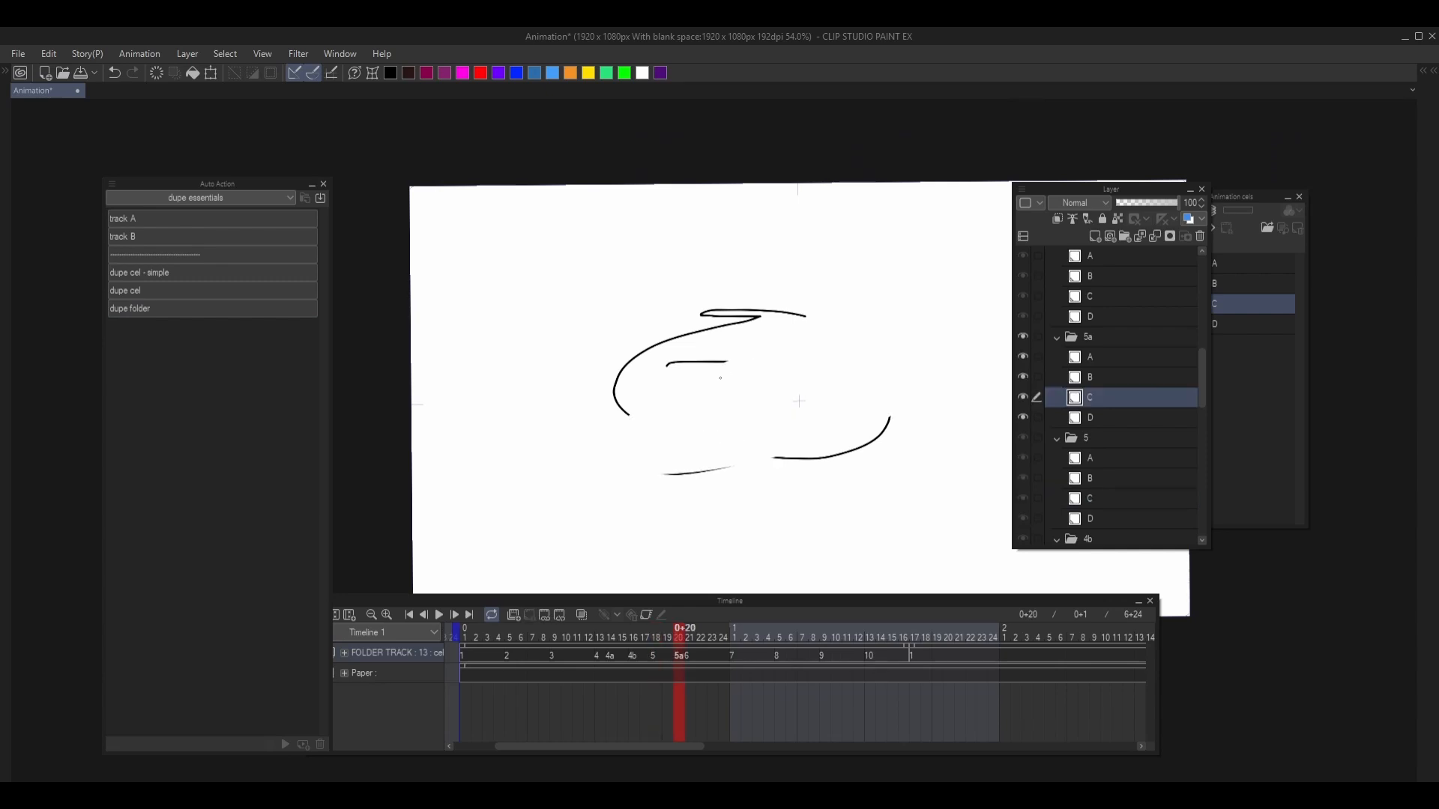
key("Left")
key("Right")
- Turn off button mode for the auto actions and add five new raster layers above layer A in cel folder 5a
left_click(111, 184)
left_click(116, 196)
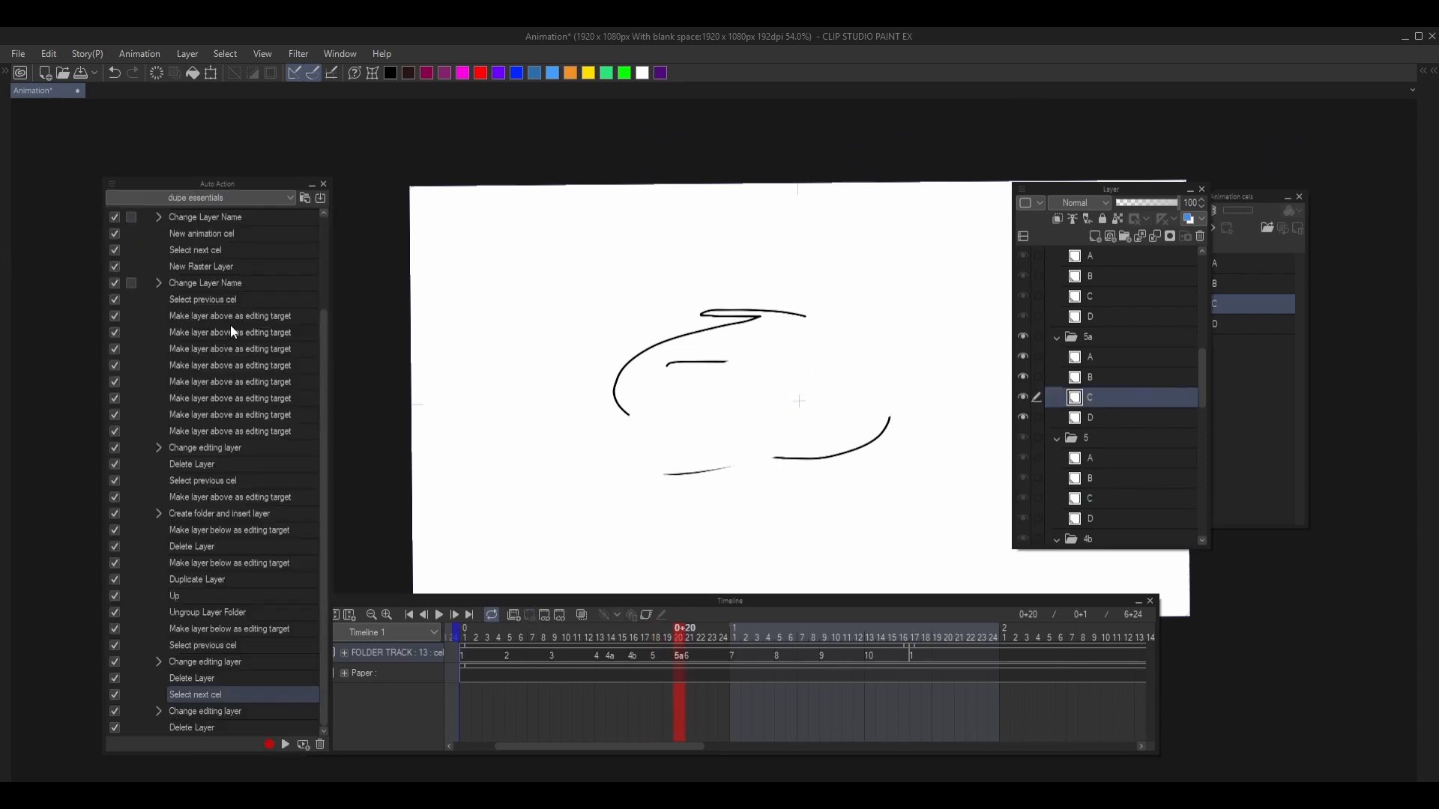
left_click(1089, 358)
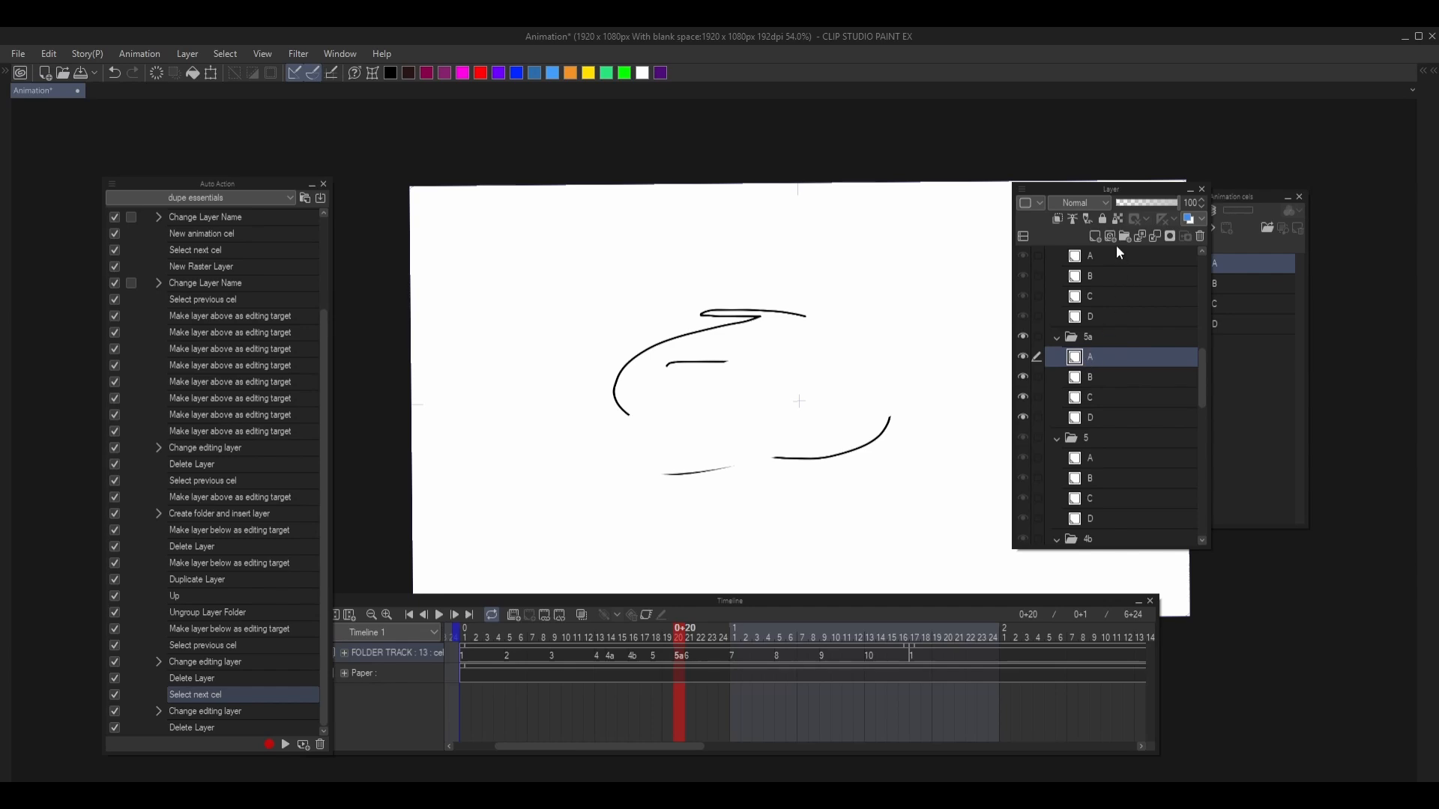
left_click(1095, 236)
left_click(1095, 236)
left_click(1095, 237)
left_click(1094, 237)
left_click(1095, 237)
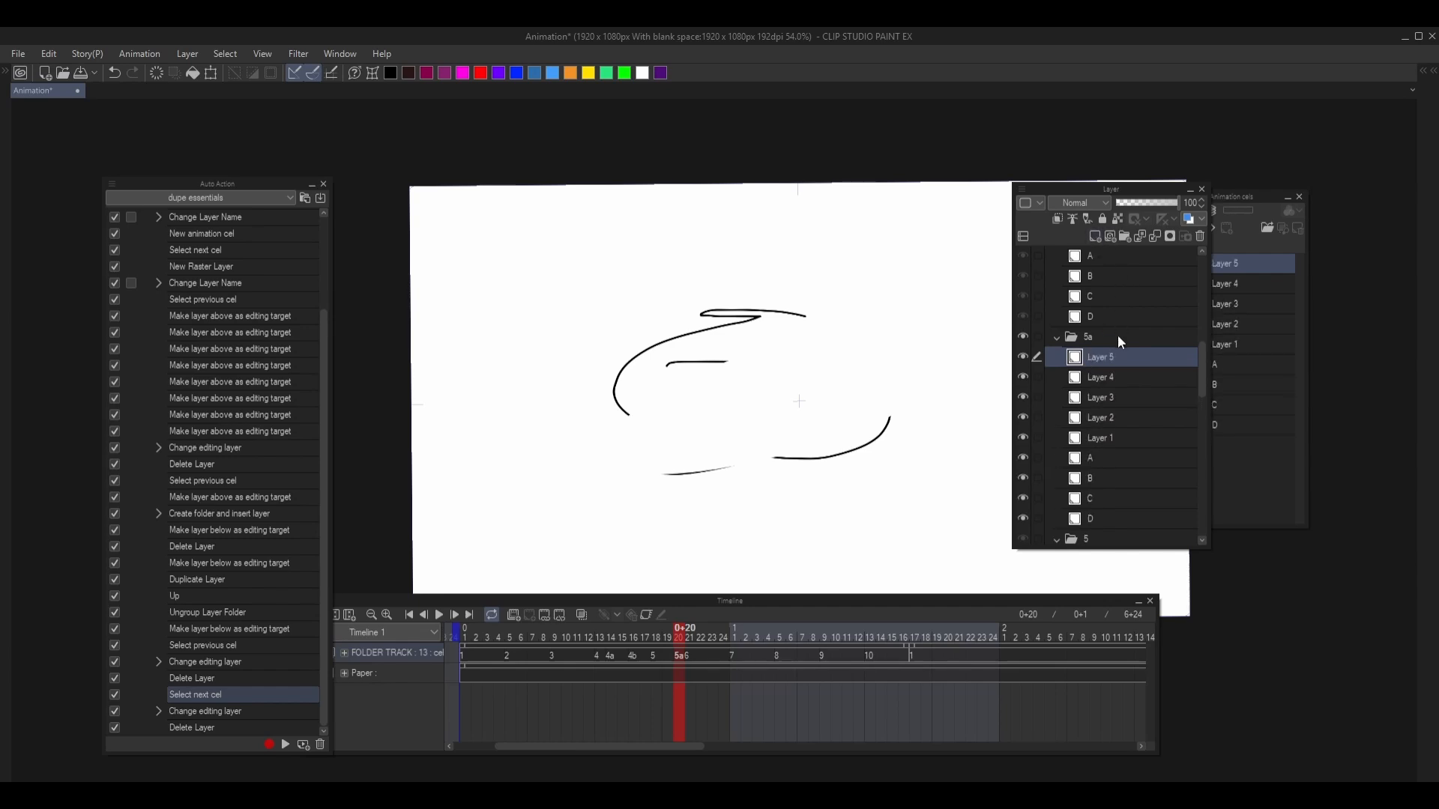
- Select layer D in cel folder 5a and move the editing target upward layer by layer to the folder's topmost layer
scroll(1109, 341, "down", 1)
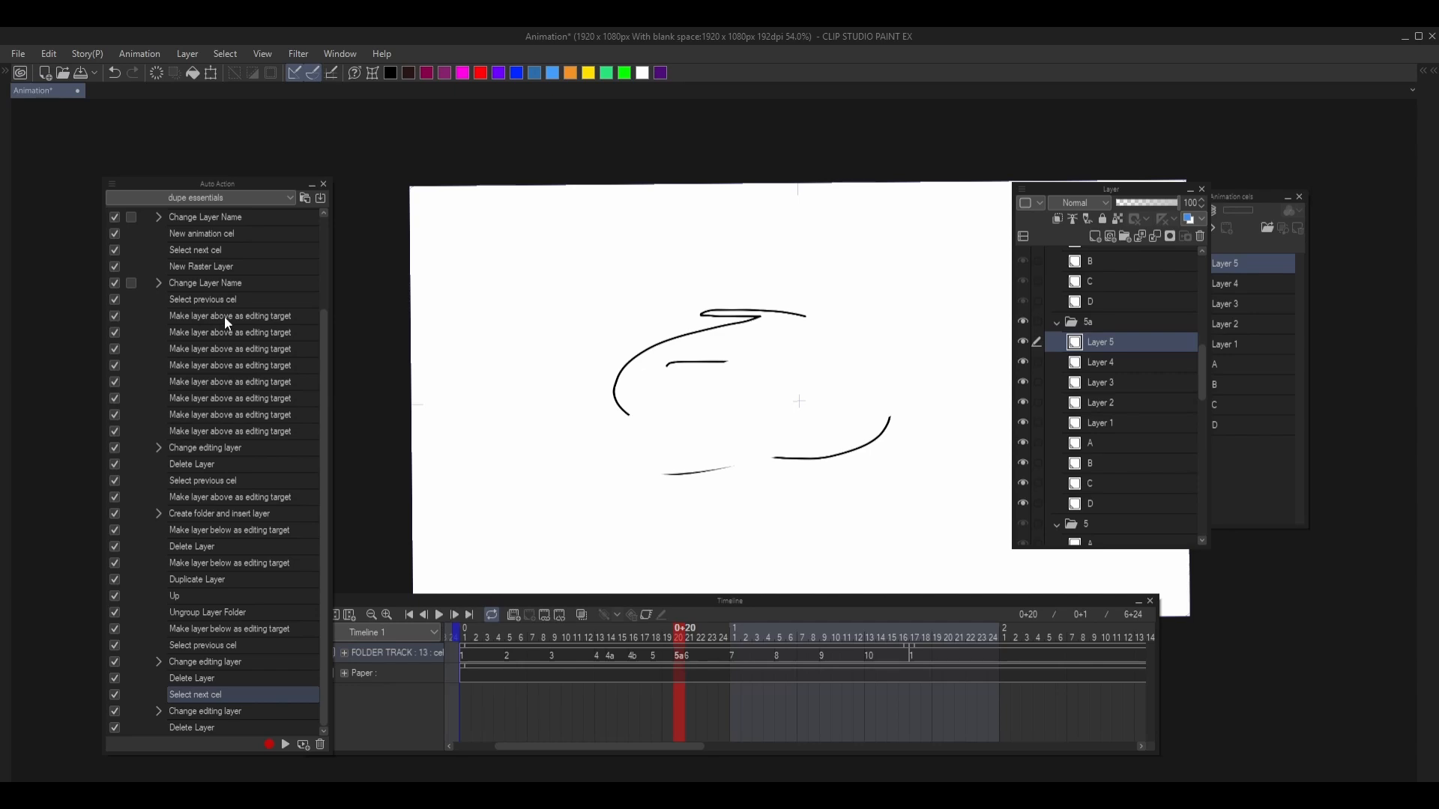
left_click(1095, 501)
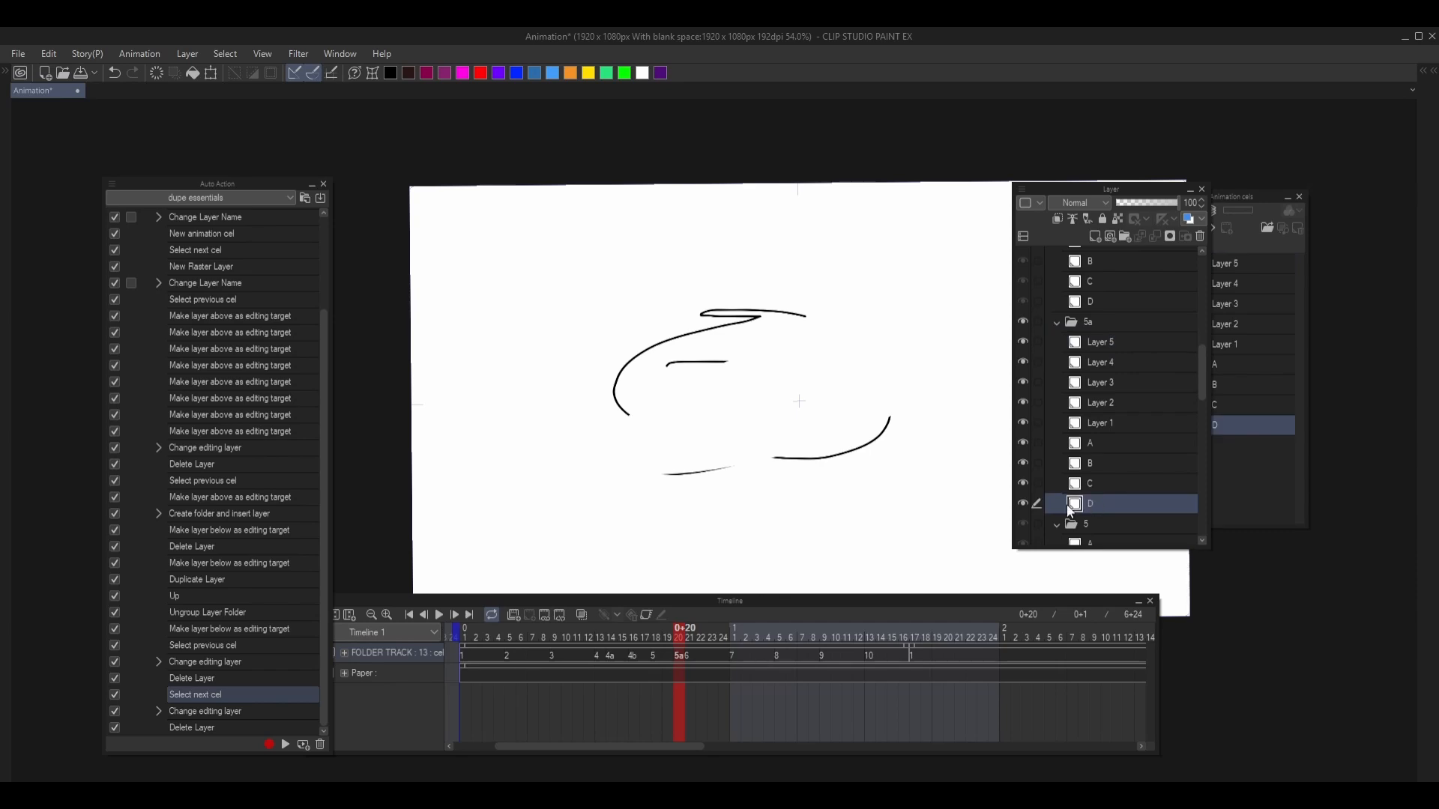
key("alt+]")
key("alt+]")
key("alt+]")
key("alt+]")
key("alt+]")
key("alt+]")
key("alt+]")
key("alt+]")
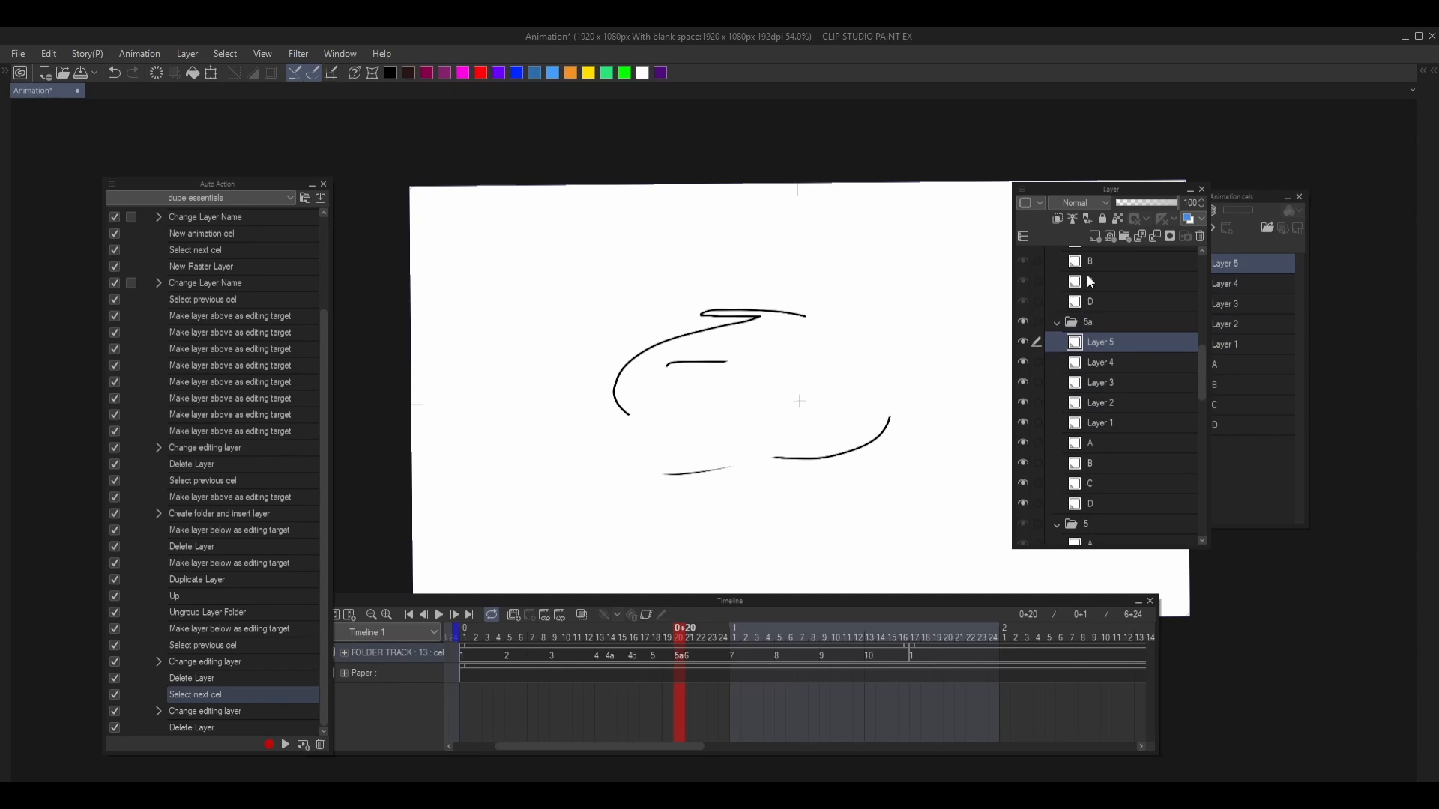
- Collapse the expanded command lists in the dupe essentials set so only the action names show
scroll(1091, 282, "up", 1)
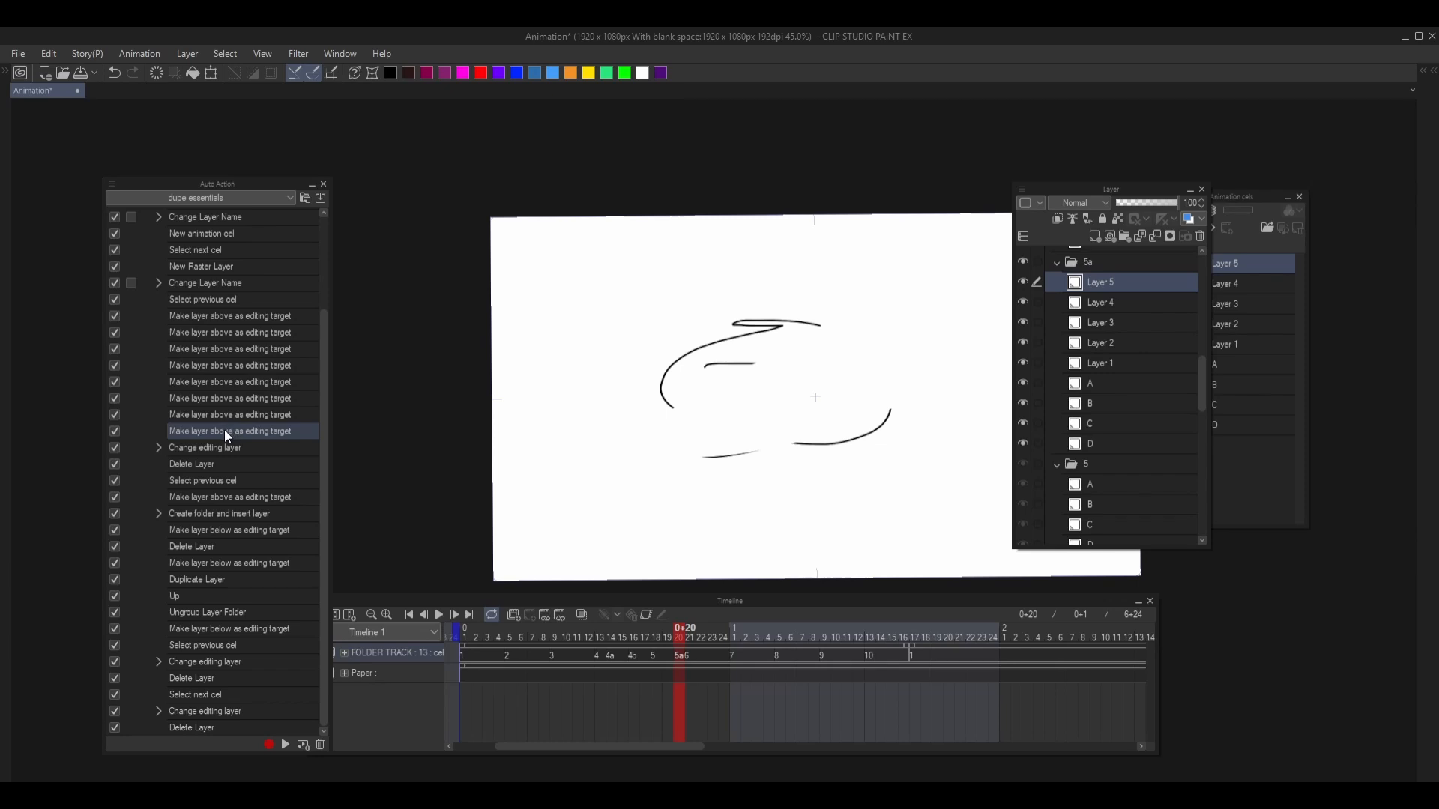
scroll(190, 342, "up", 3)
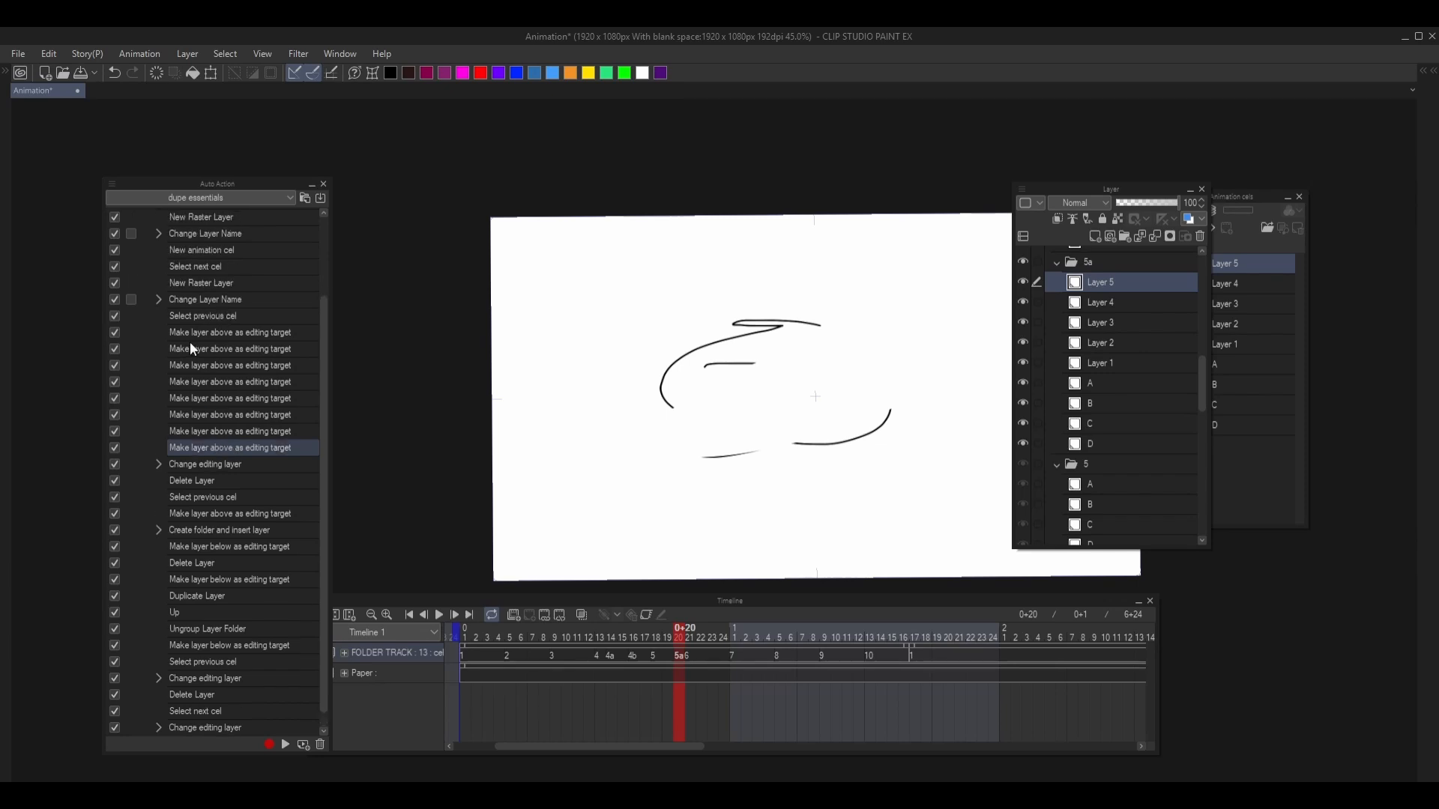
left_click(149, 282)
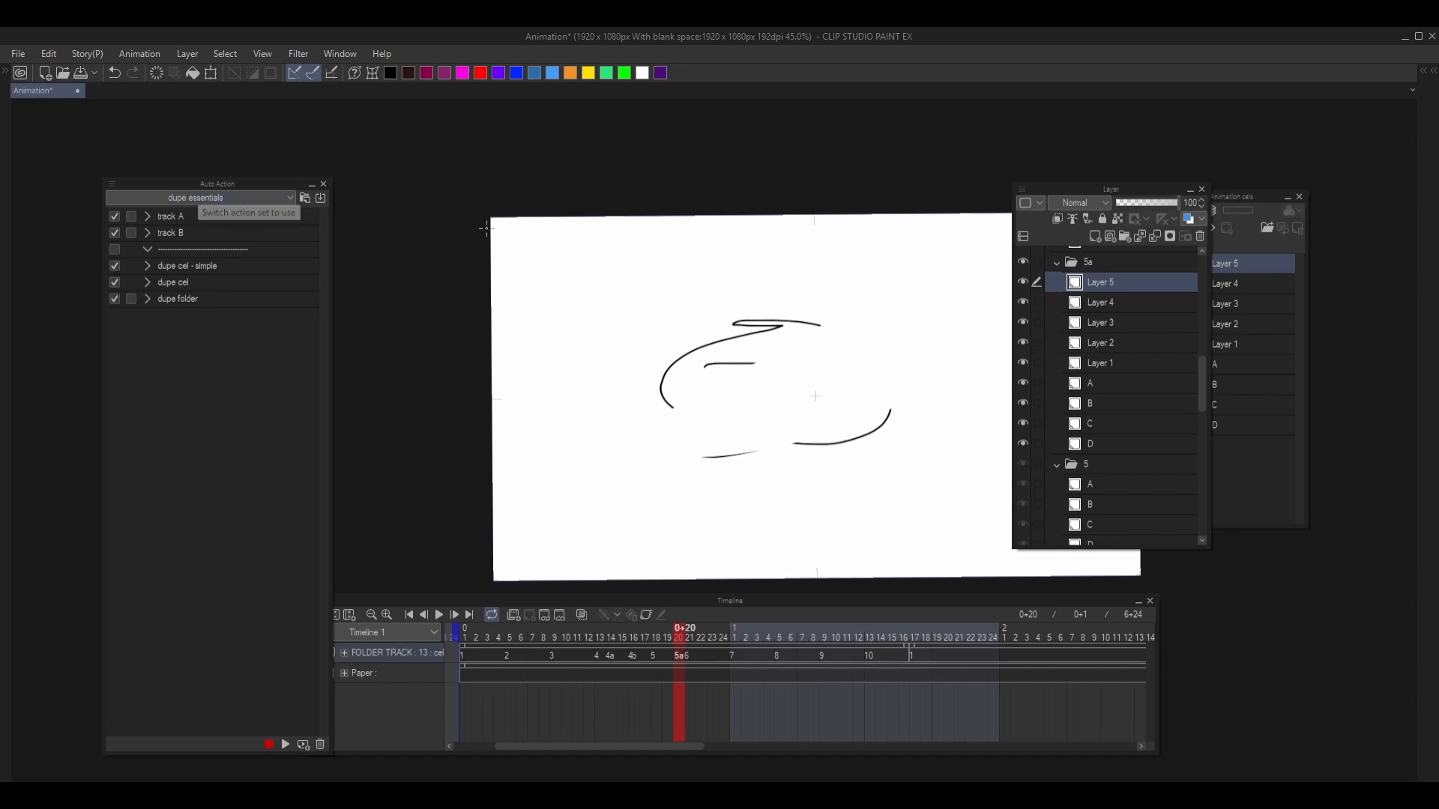
- Move the Timeline palette clear of the Auto Action palette and go back to cel 5
left_click_drag(619, 603, 665, 610)
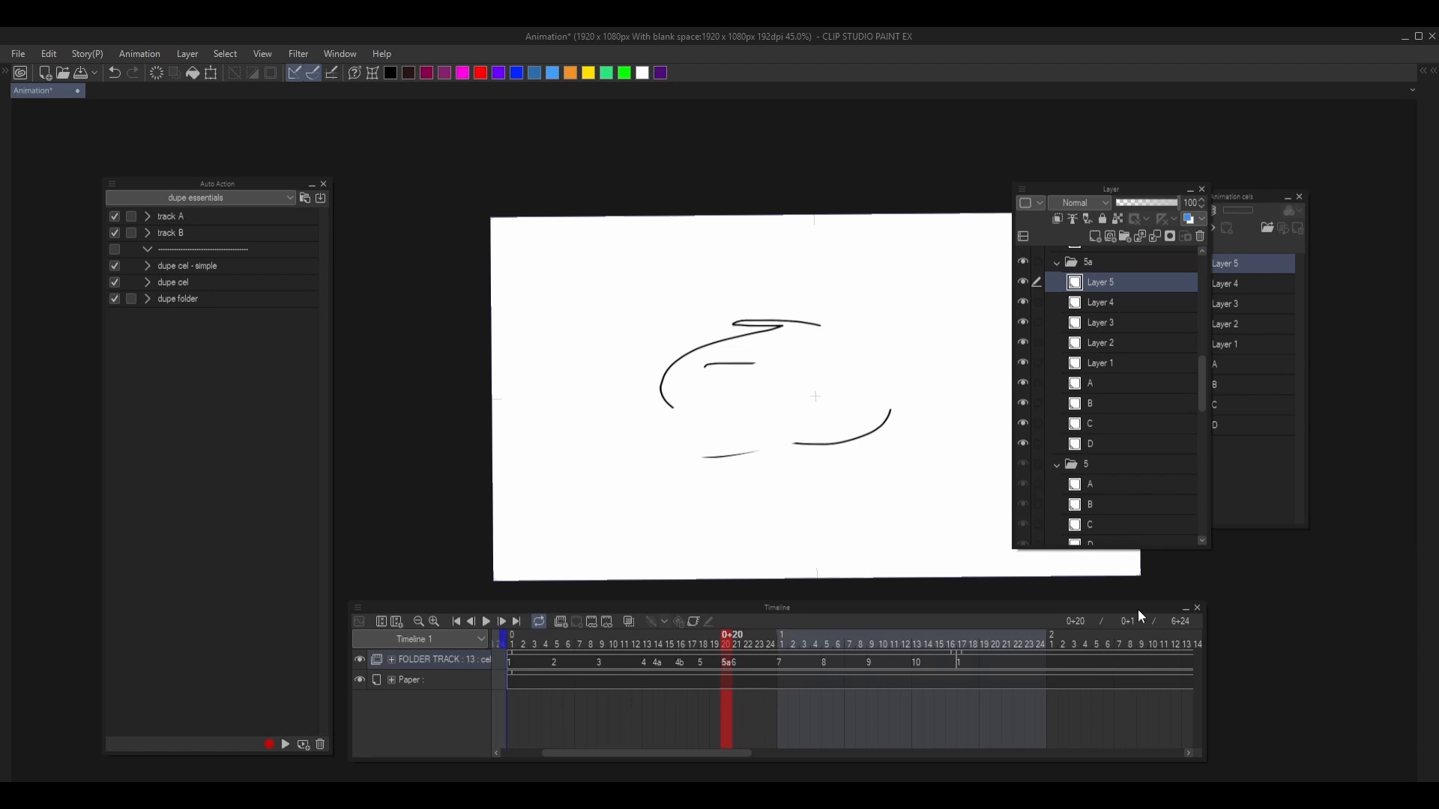
key("Left")
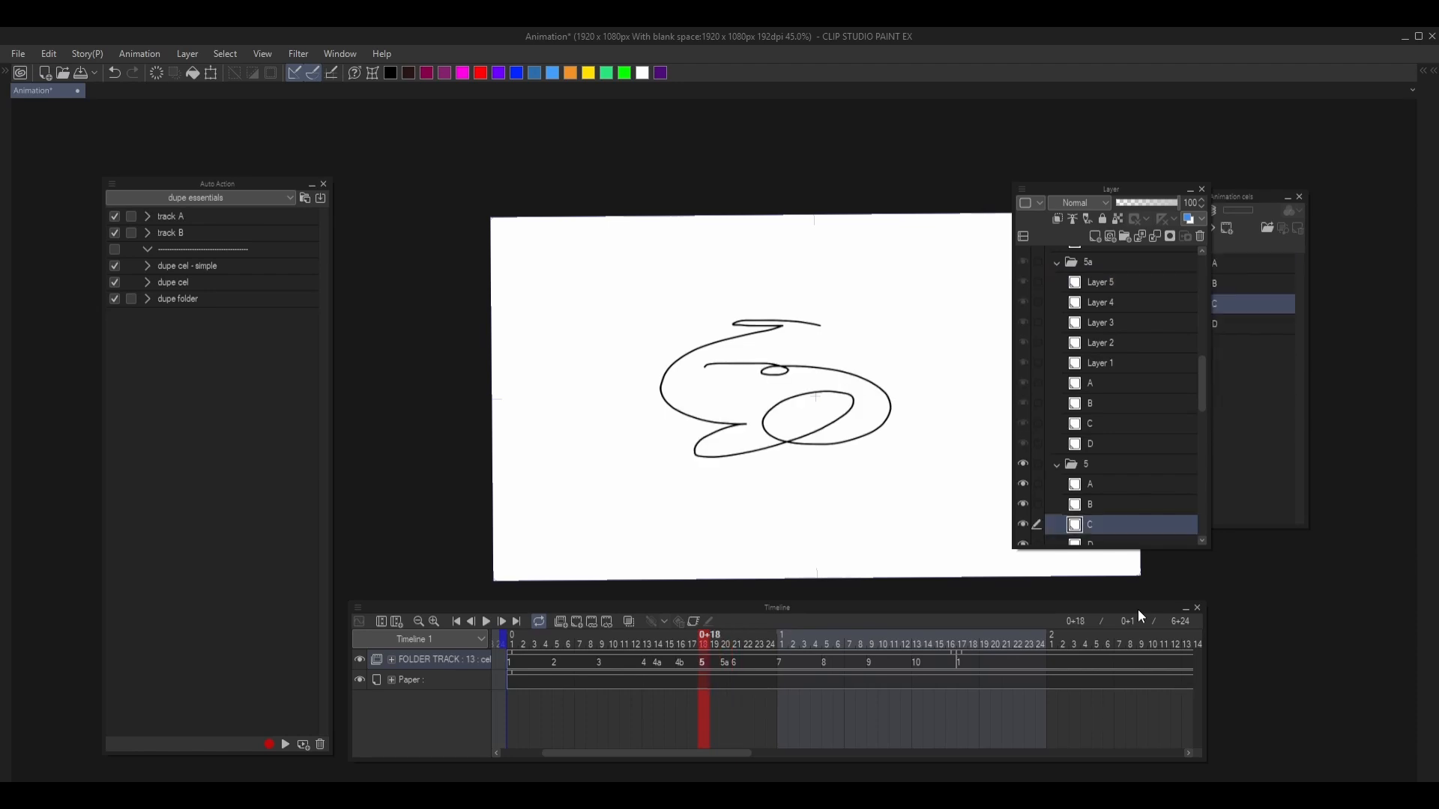